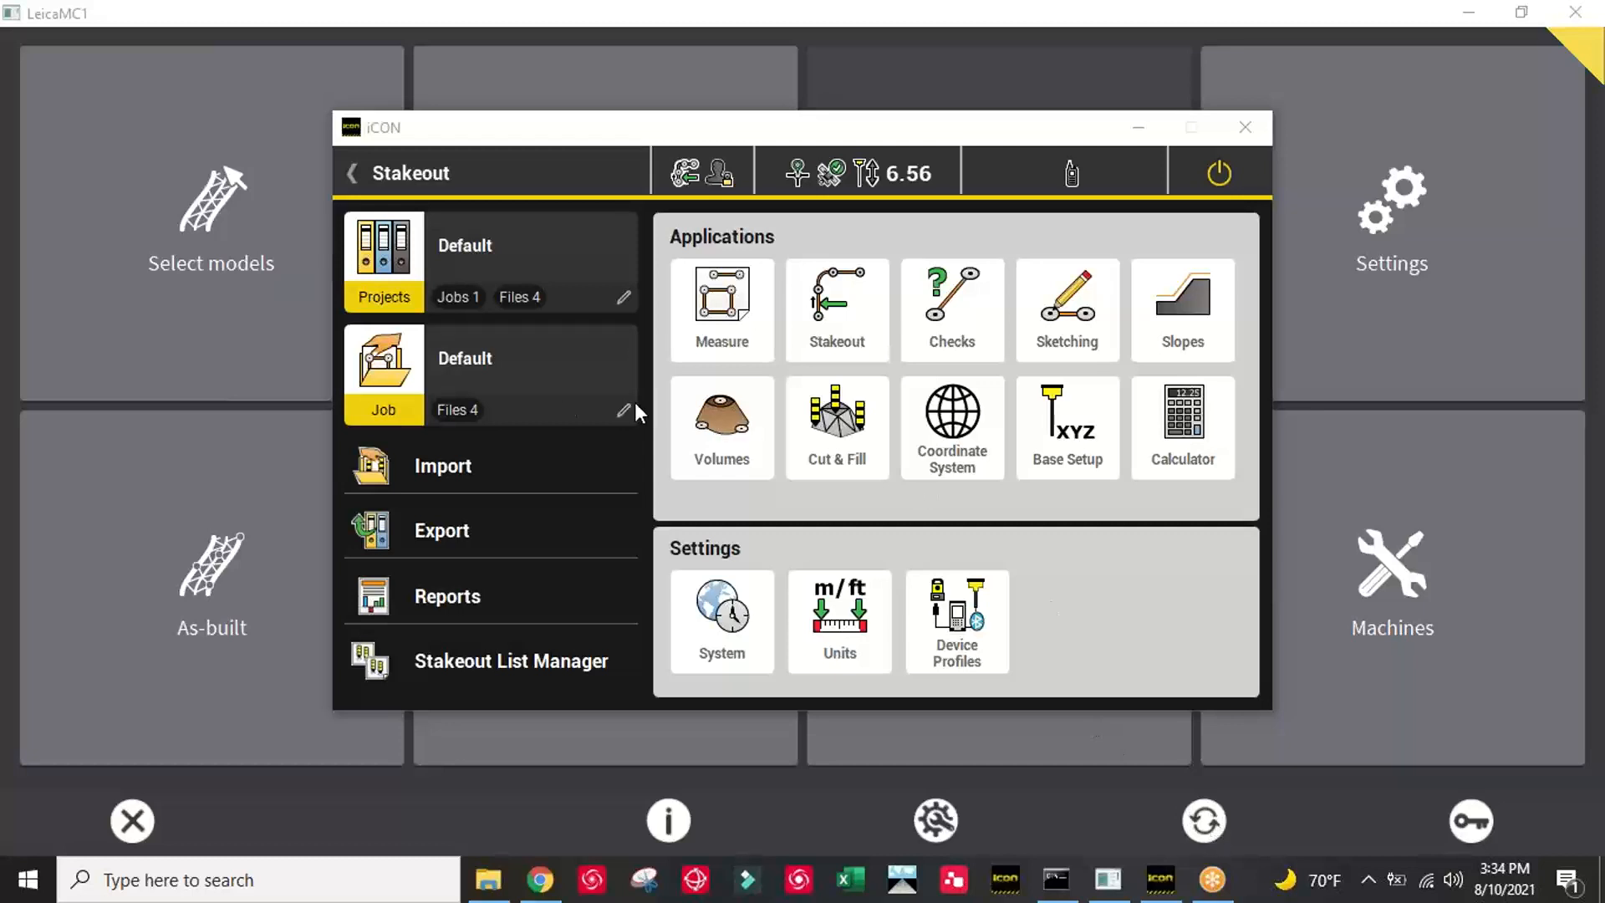
Check which reference models, DXF/DWG/DGN files and jobs are loaded in the Stakeout layer settings, leaving them unchanged
{"action": "left_click", "coordinate": [870, 312]}
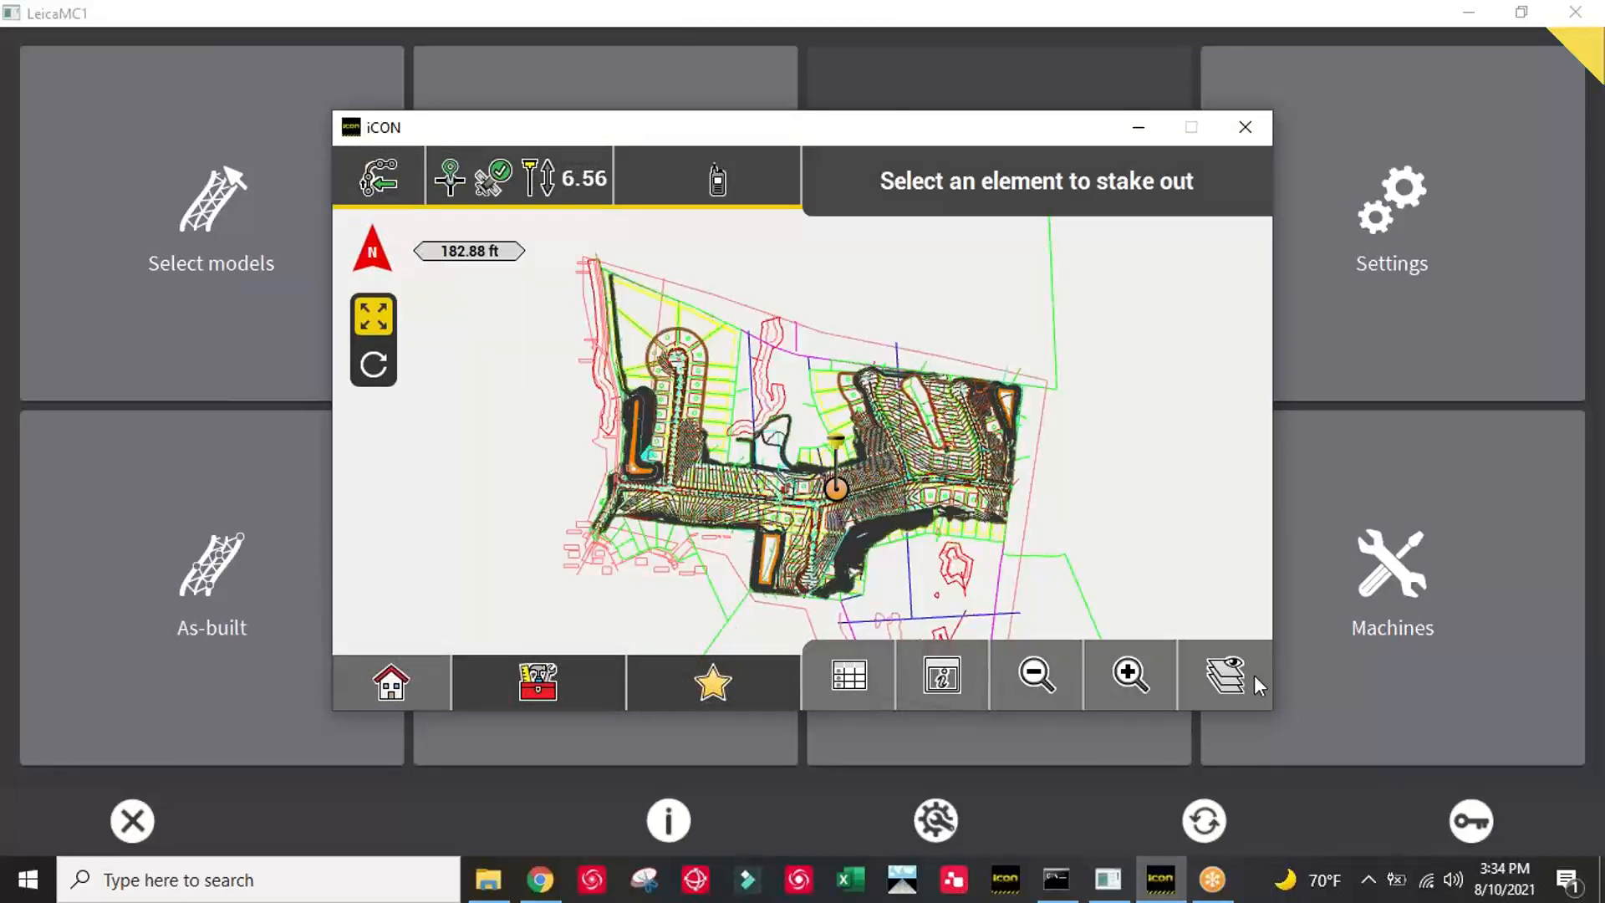
{"action": "left_click", "coordinate": [1228, 675]}
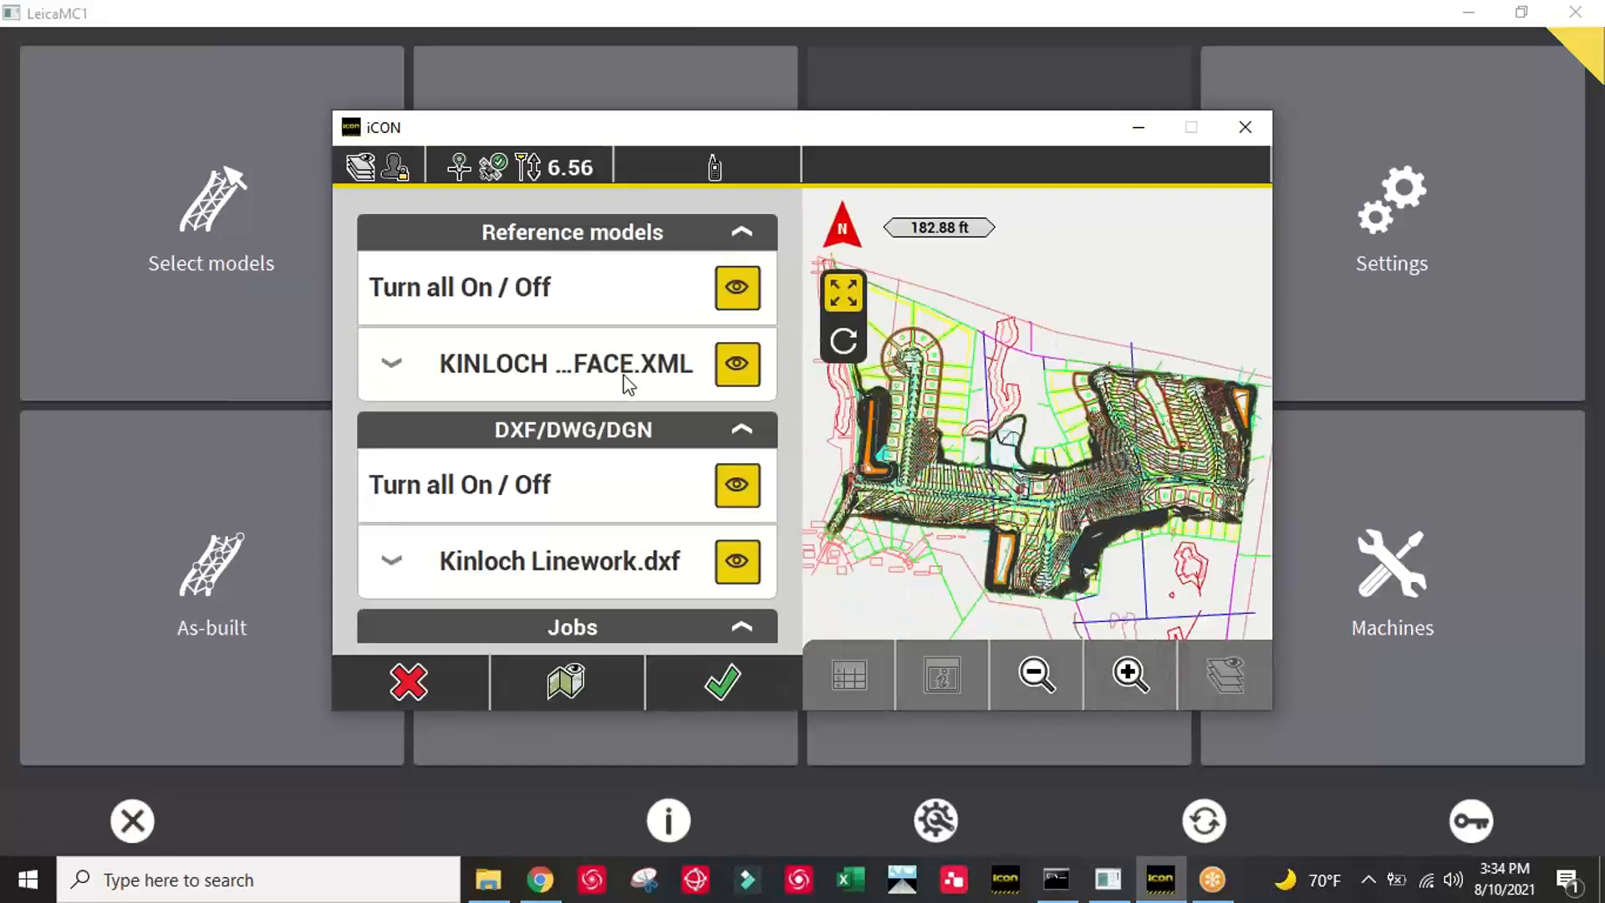
{"action": "scroll", "coordinate": [661, 534], "scroll_direction": "down", "scroll_amount": 1}
{"action": "scroll", "coordinate": [642, 514], "scroll_direction": "down", "scroll_amount": 1}
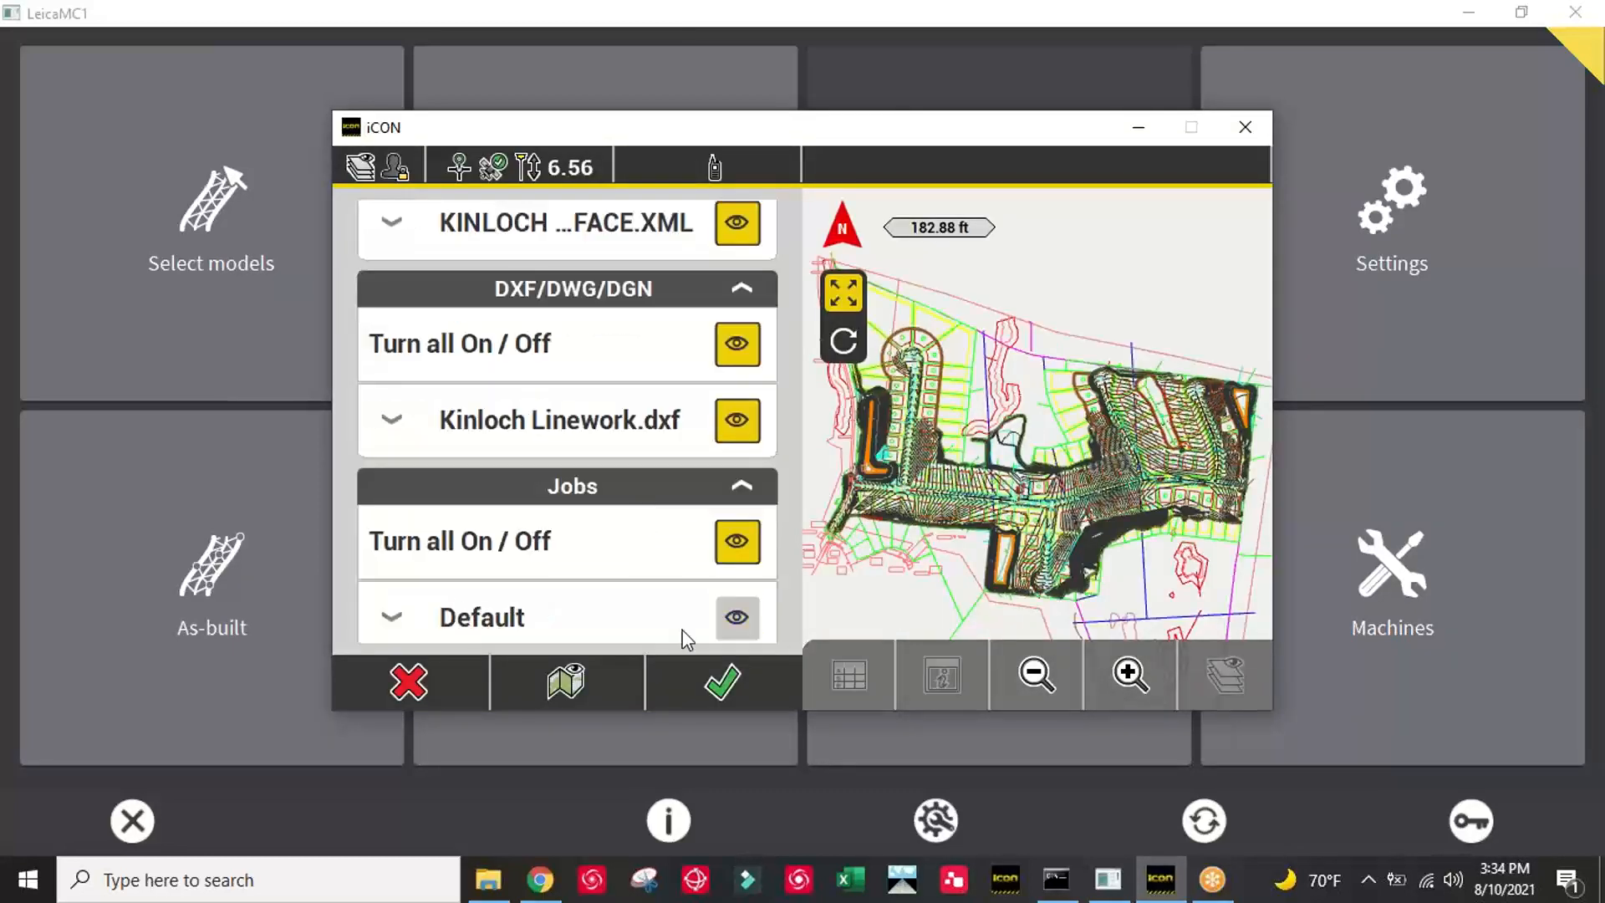
{"action": "left_click", "coordinate": [409, 683]}
{"action": "left_click", "coordinate": [391, 682]}
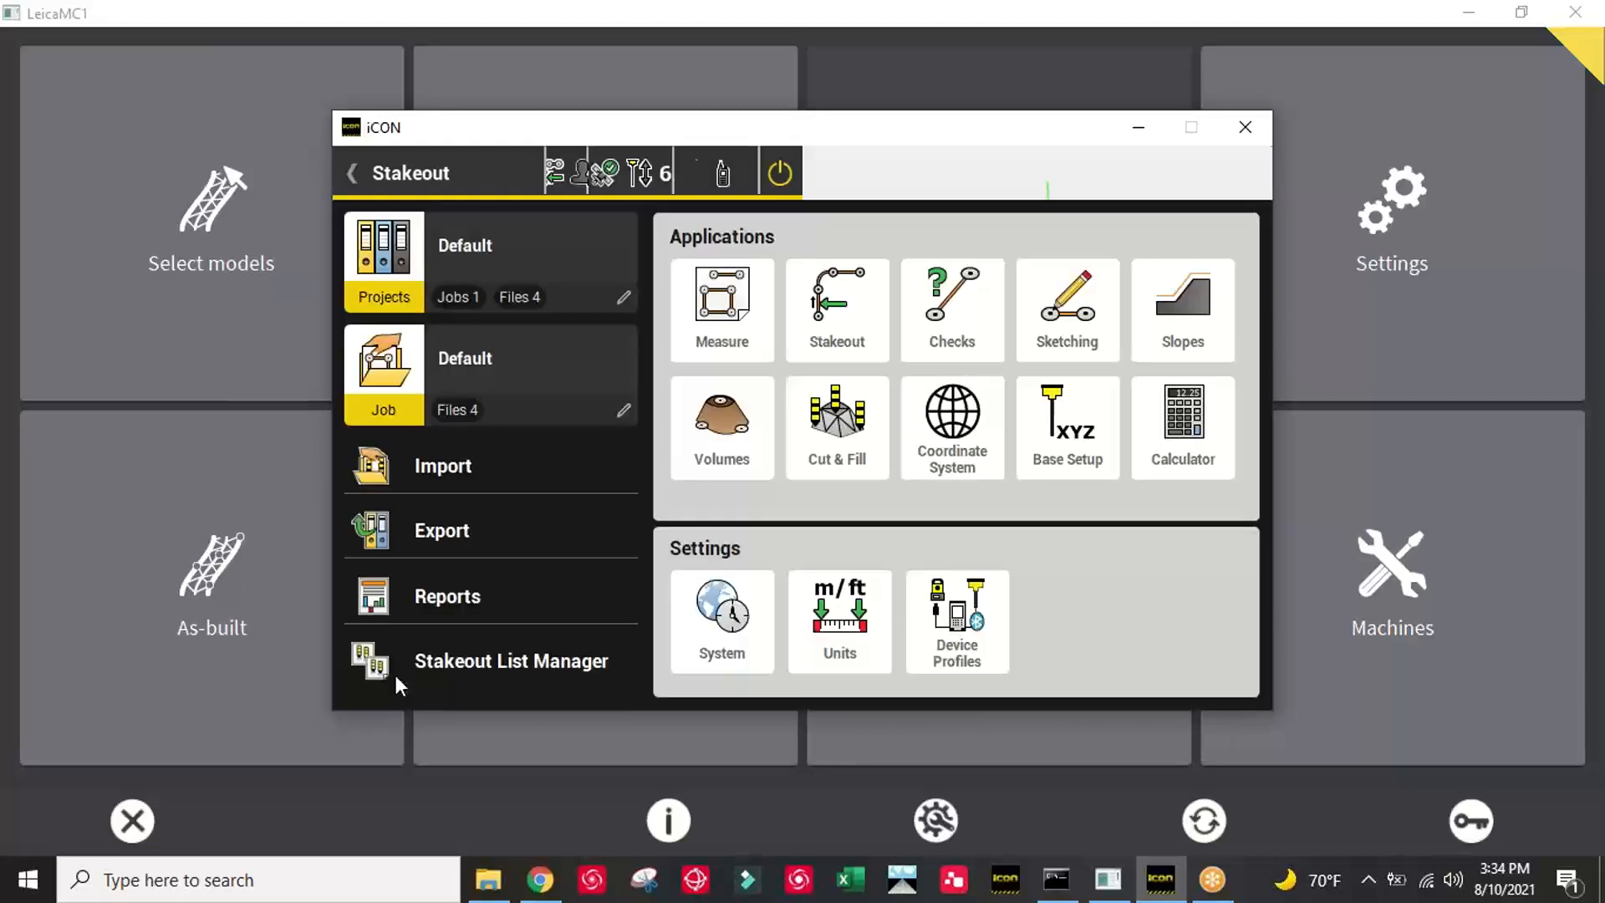
Open the data export and select the reference models Kinloch Linework.dxf and KINLOCH SURFACE.XML
{"action": "left_click", "coordinate": [520, 529]}
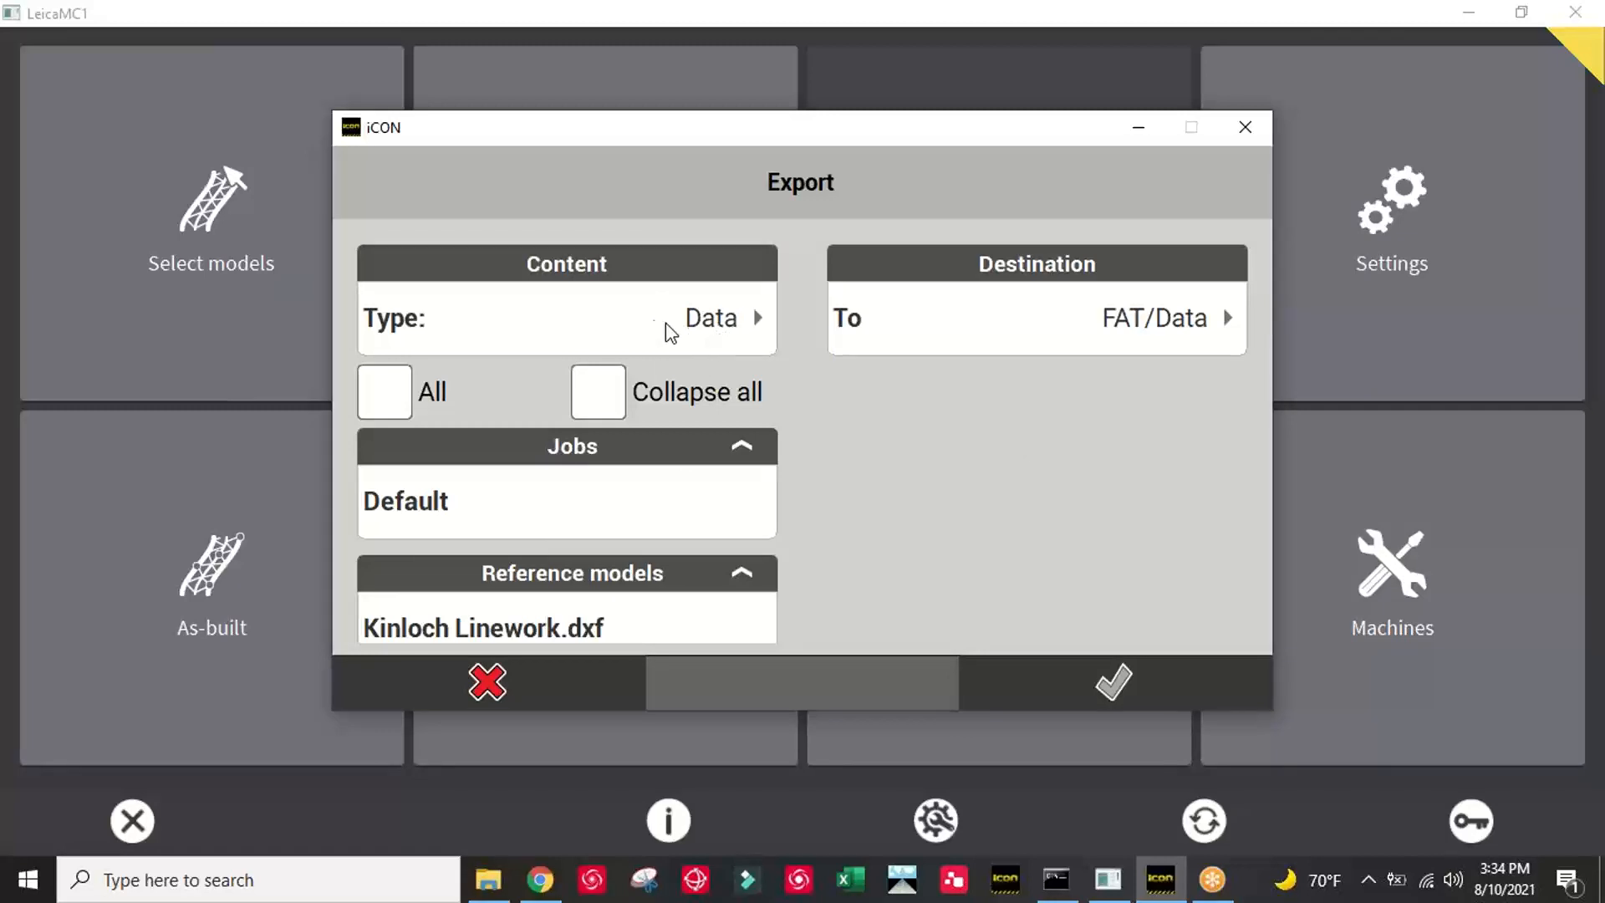
{"action": "scroll", "coordinate": [665, 330], "scroll_direction": "down", "scroll_amount": 1}
{"action": "scroll", "coordinate": [512, 439], "scroll_direction": "down", "scroll_amount": 1}
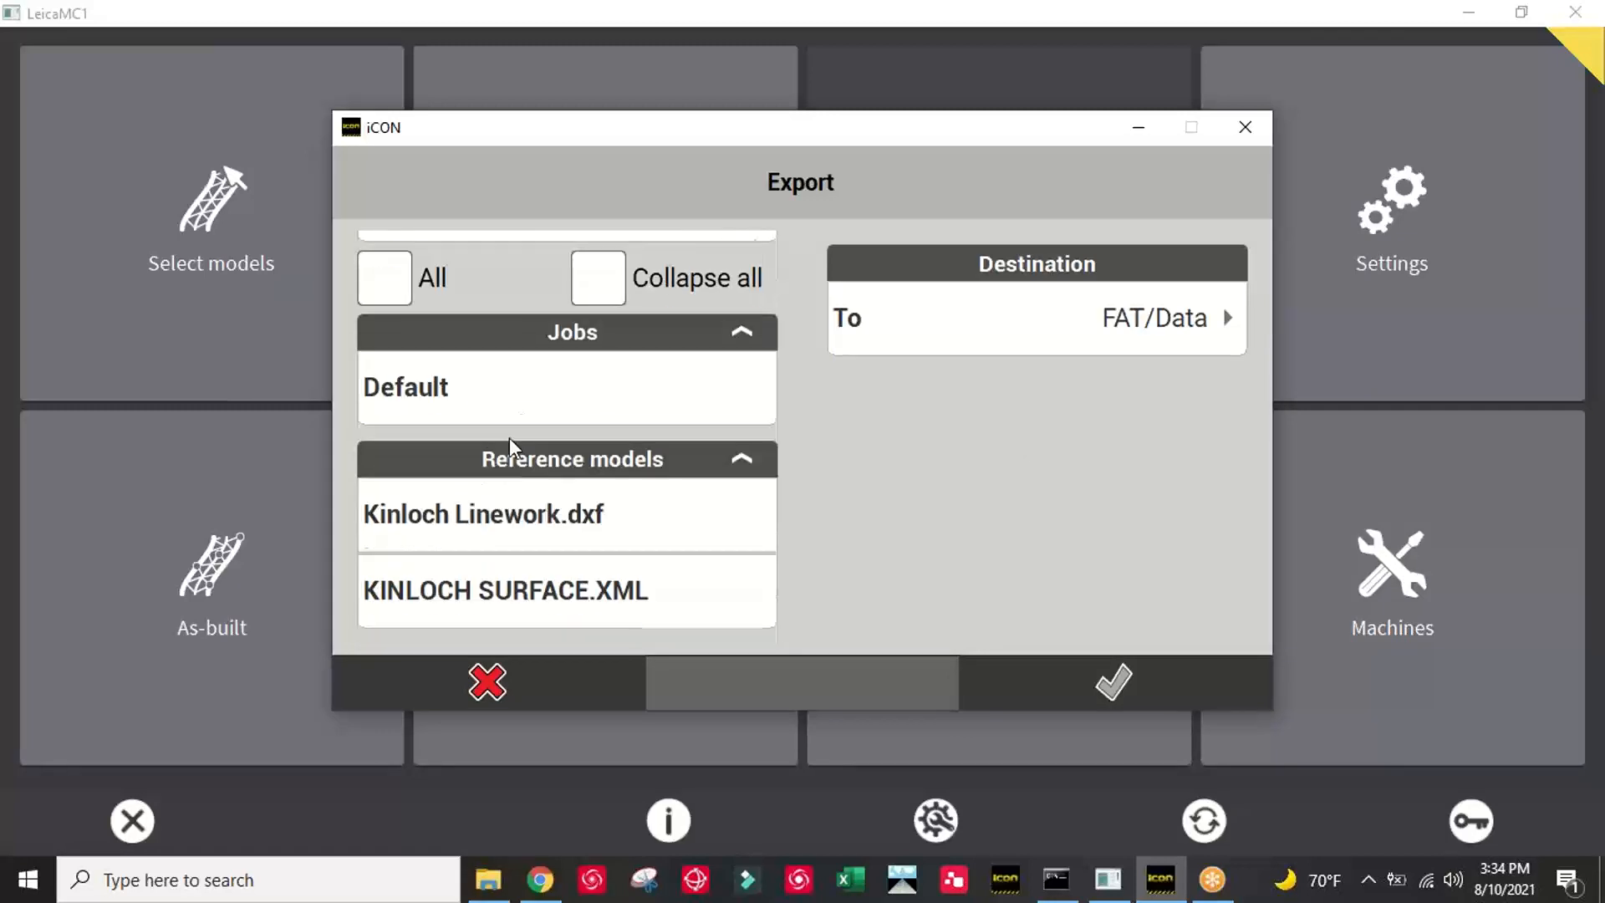
{"action": "left_click", "coordinate": [592, 512]}
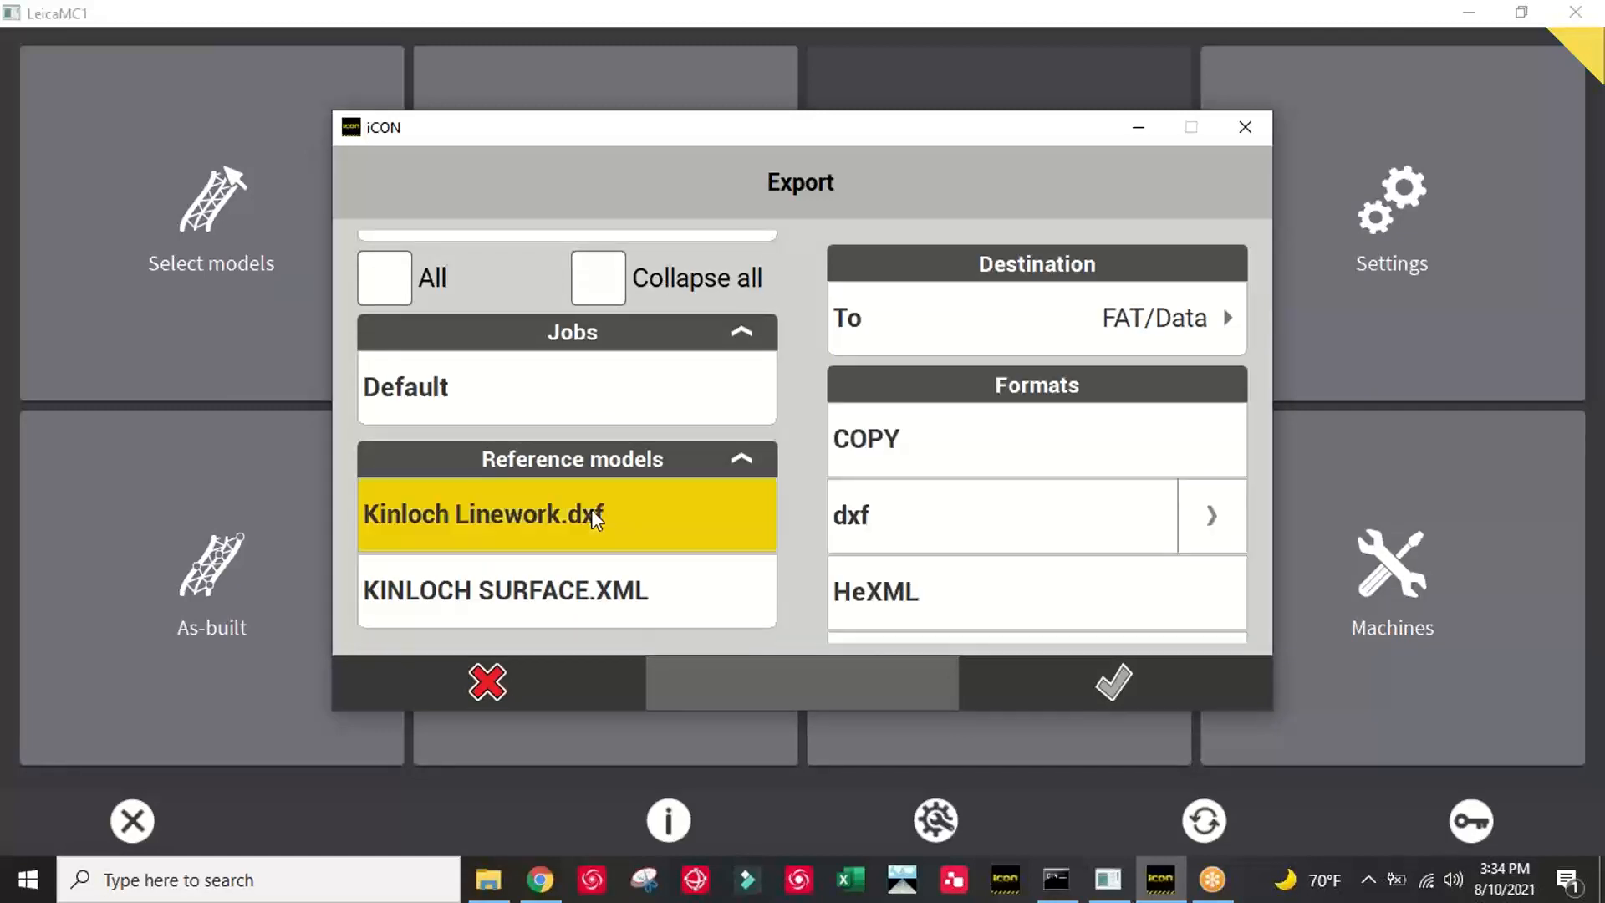
{"action": "left_click", "coordinate": [667, 602]}
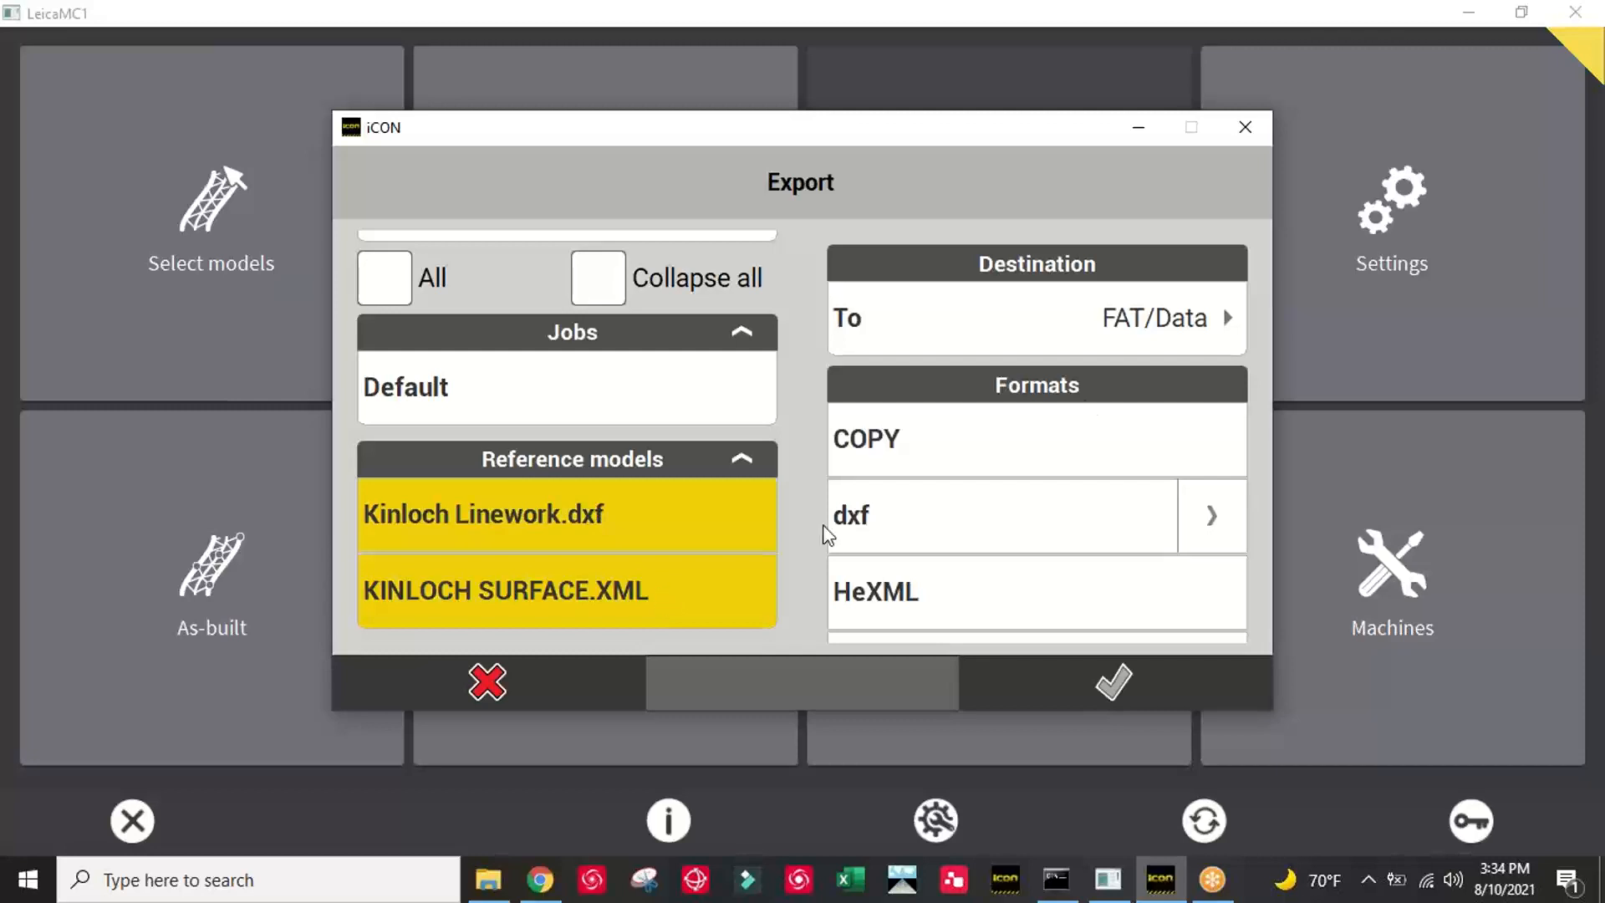
Set the export destination to the FAT USB drive, choose the COPY format and try to export the selected models
{"action": "left_click", "coordinate": [1172, 318]}
{"action": "left_click", "coordinate": [720, 285]}
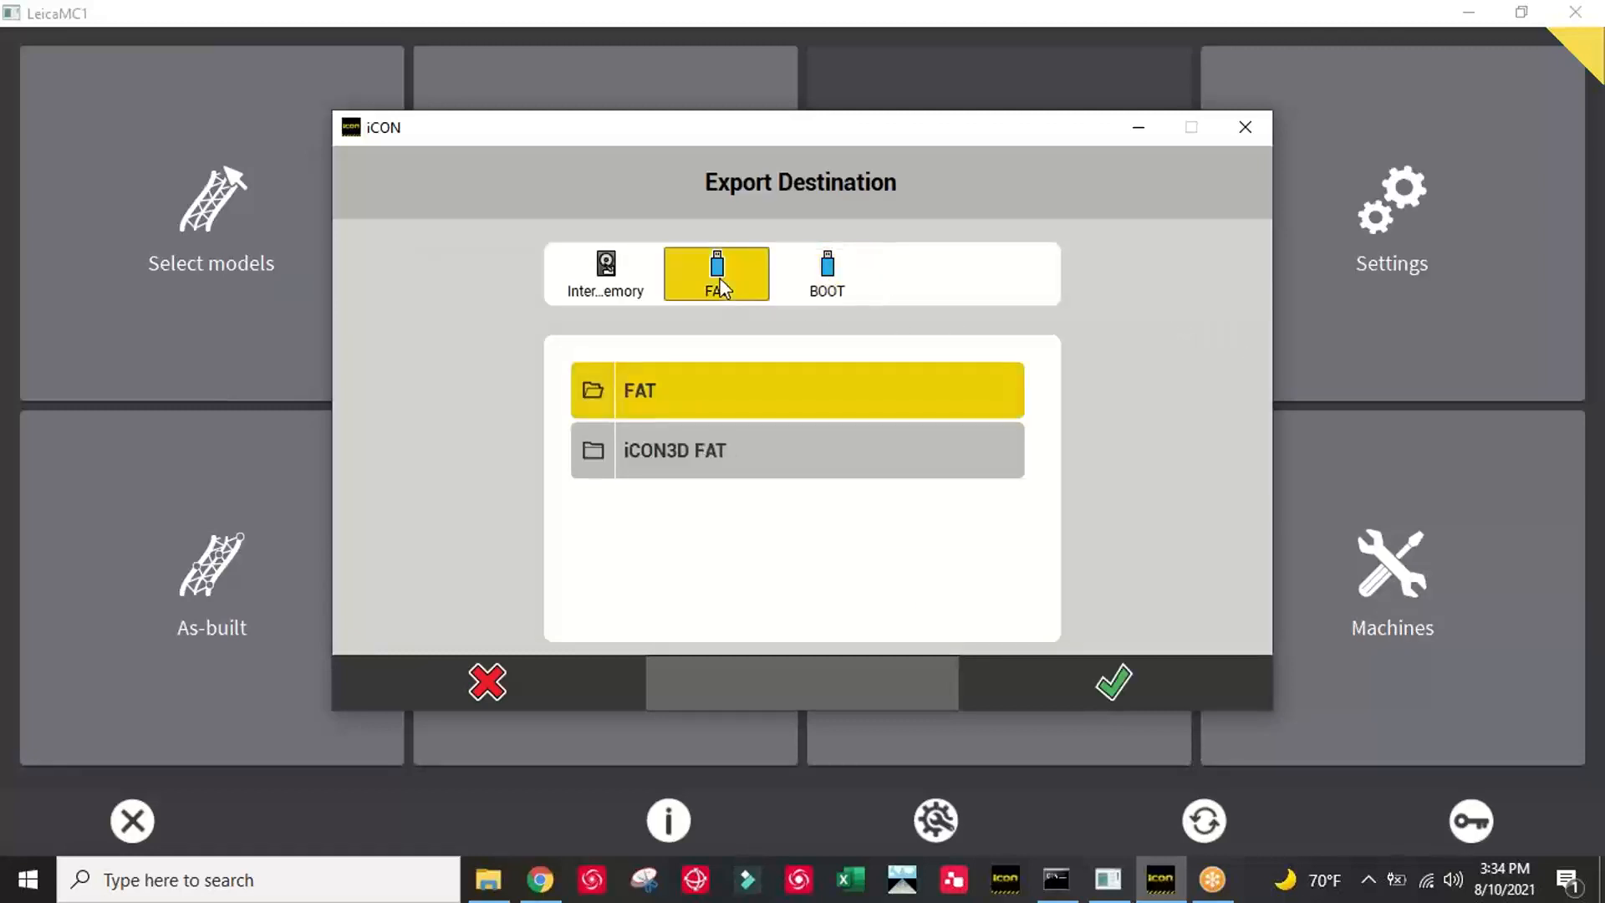
{"action": "left_click", "coordinate": [1086, 679]}
{"action": "left_click", "coordinate": [927, 450]}
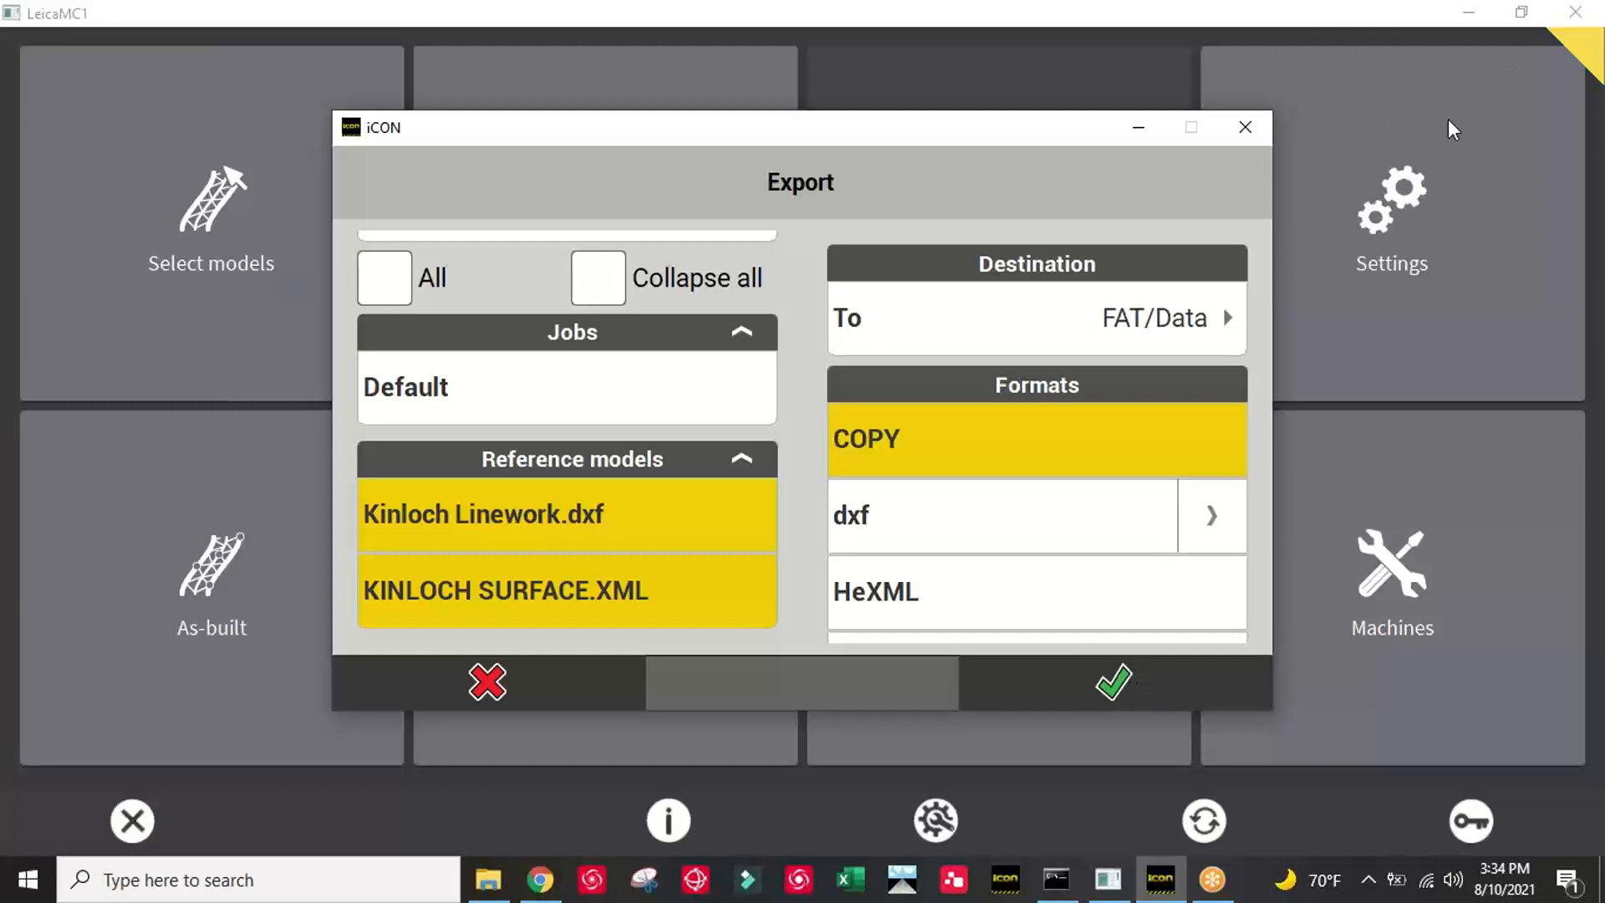
{"action": "left_click", "coordinate": [1105, 677]}
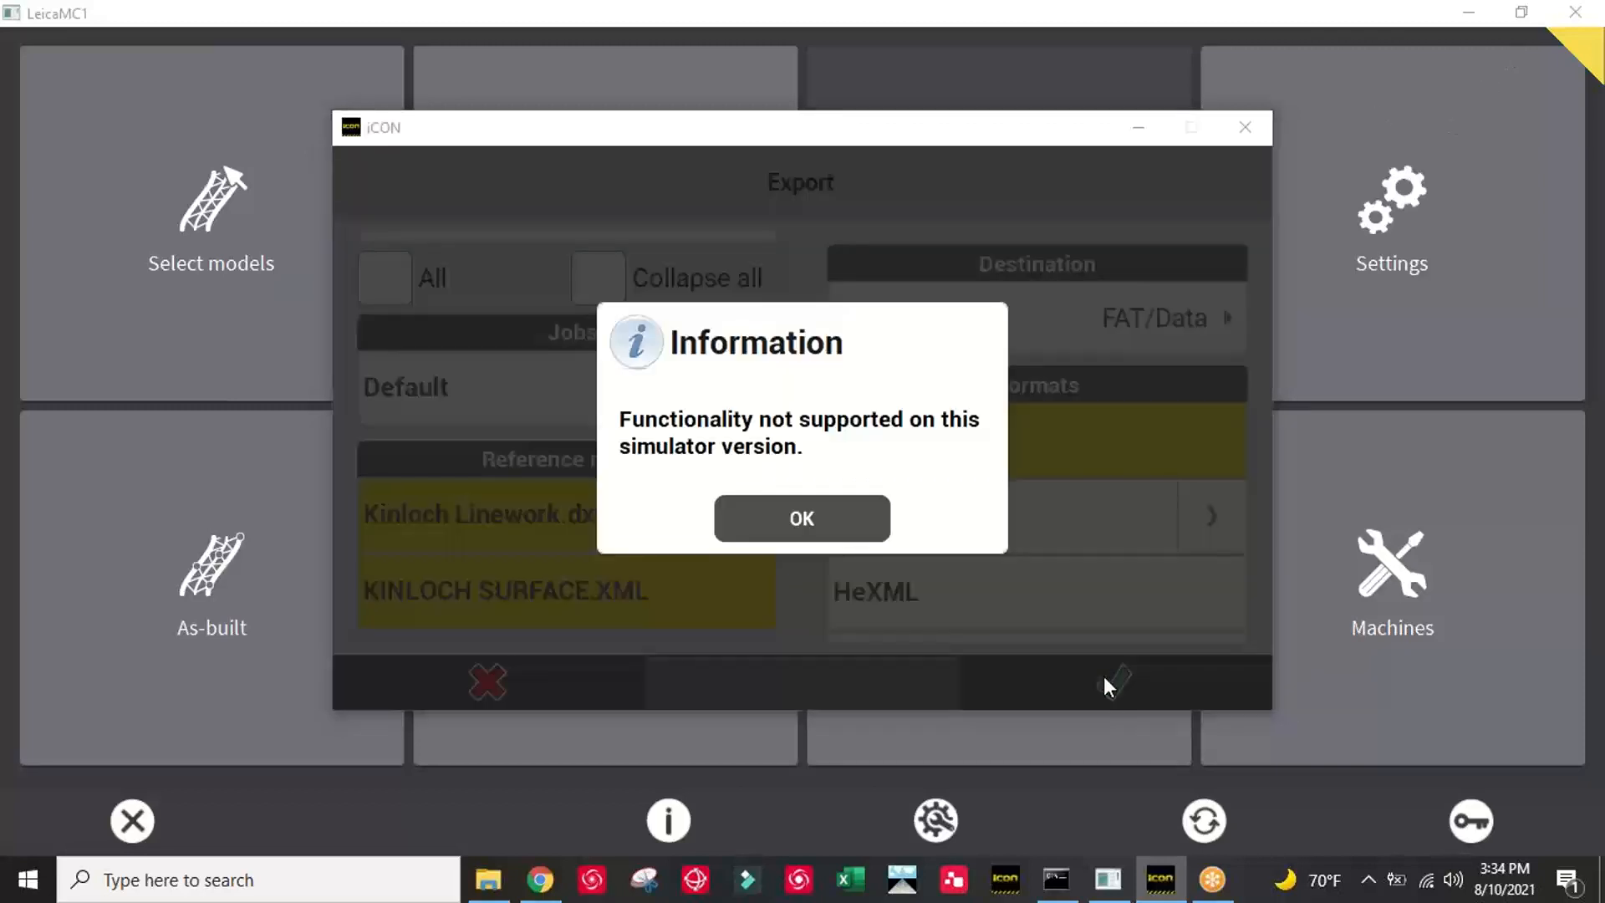
{"action": "left_click", "coordinate": [826, 527]}
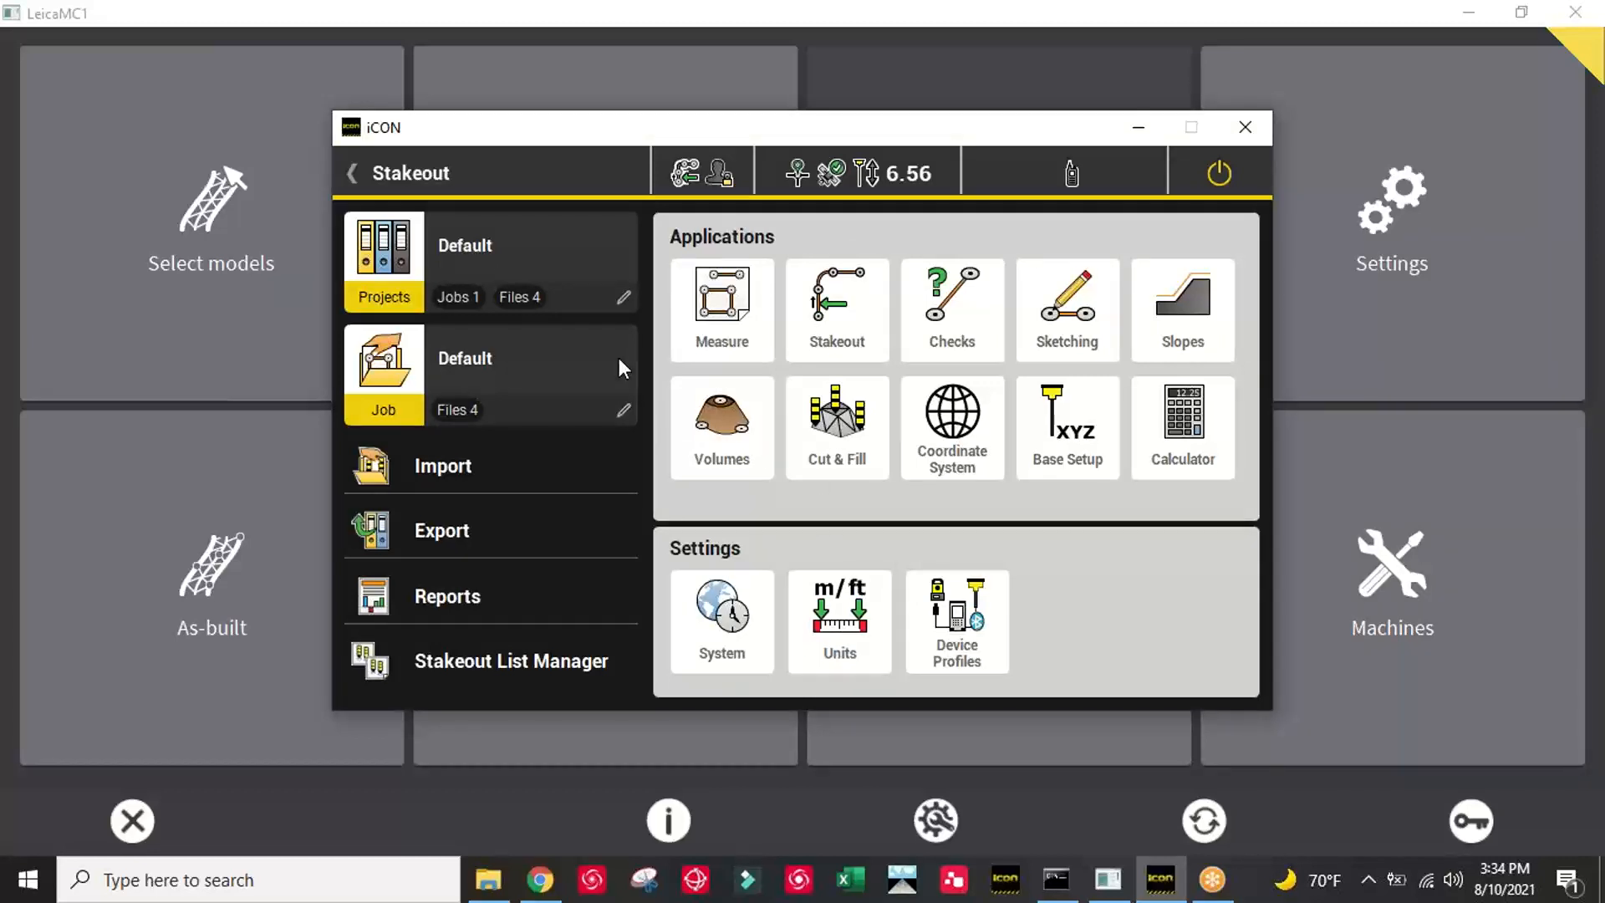
Try to export the coordinate system sample coordinate system.lok to FAT/CoordinateSystems in lok format
{"action": "left_click", "coordinate": [462, 528]}
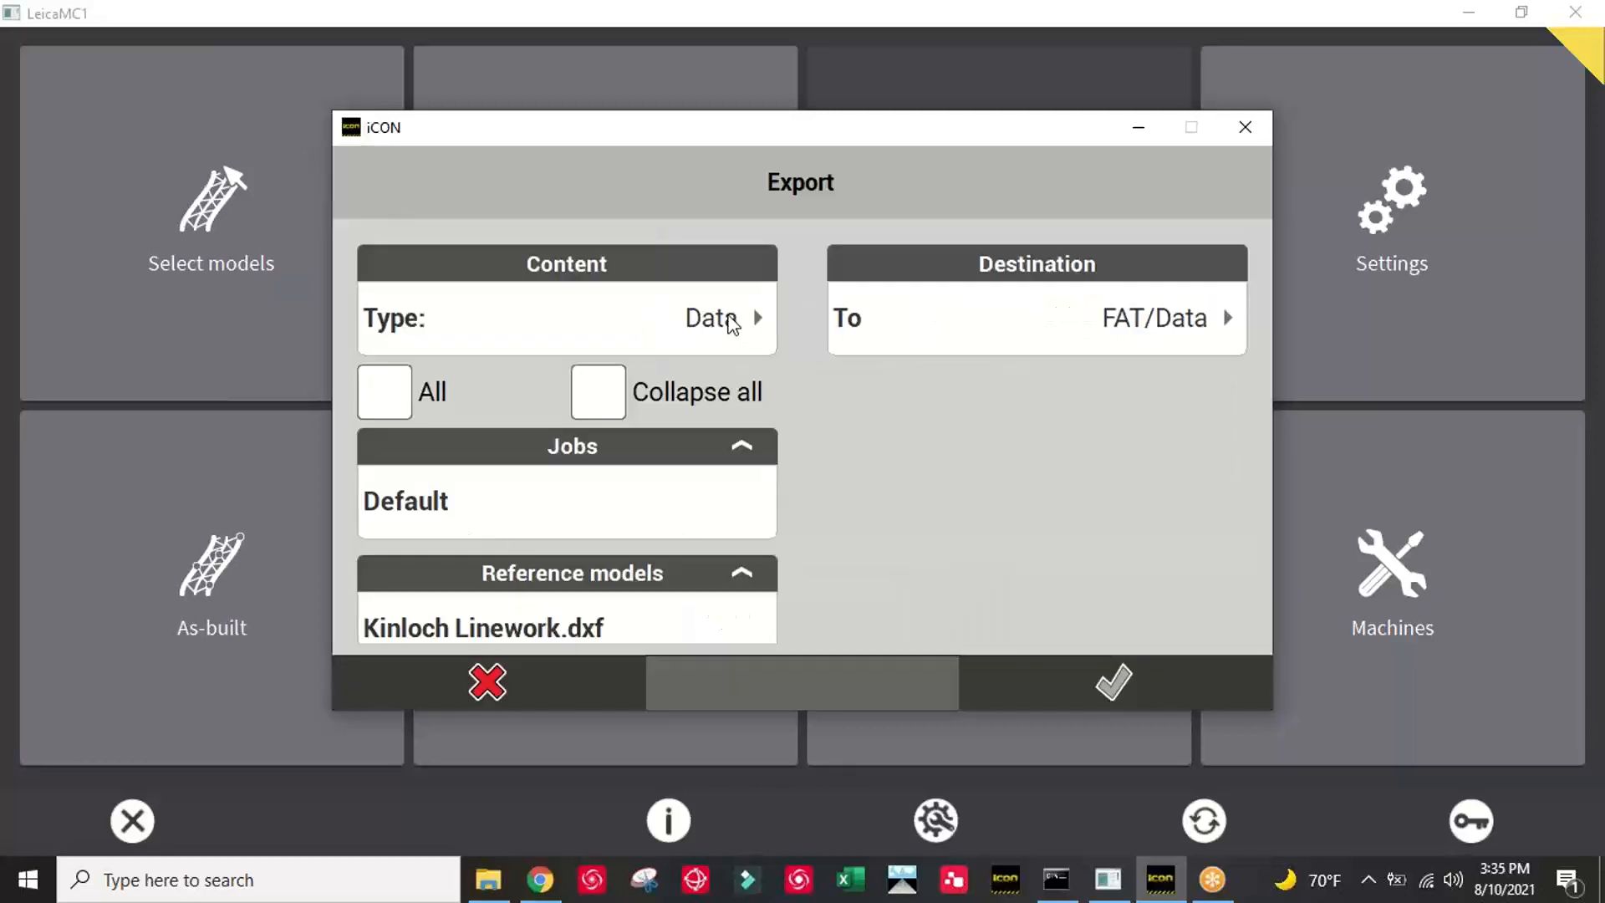
{"action": "left_click", "coordinate": [732, 326]}
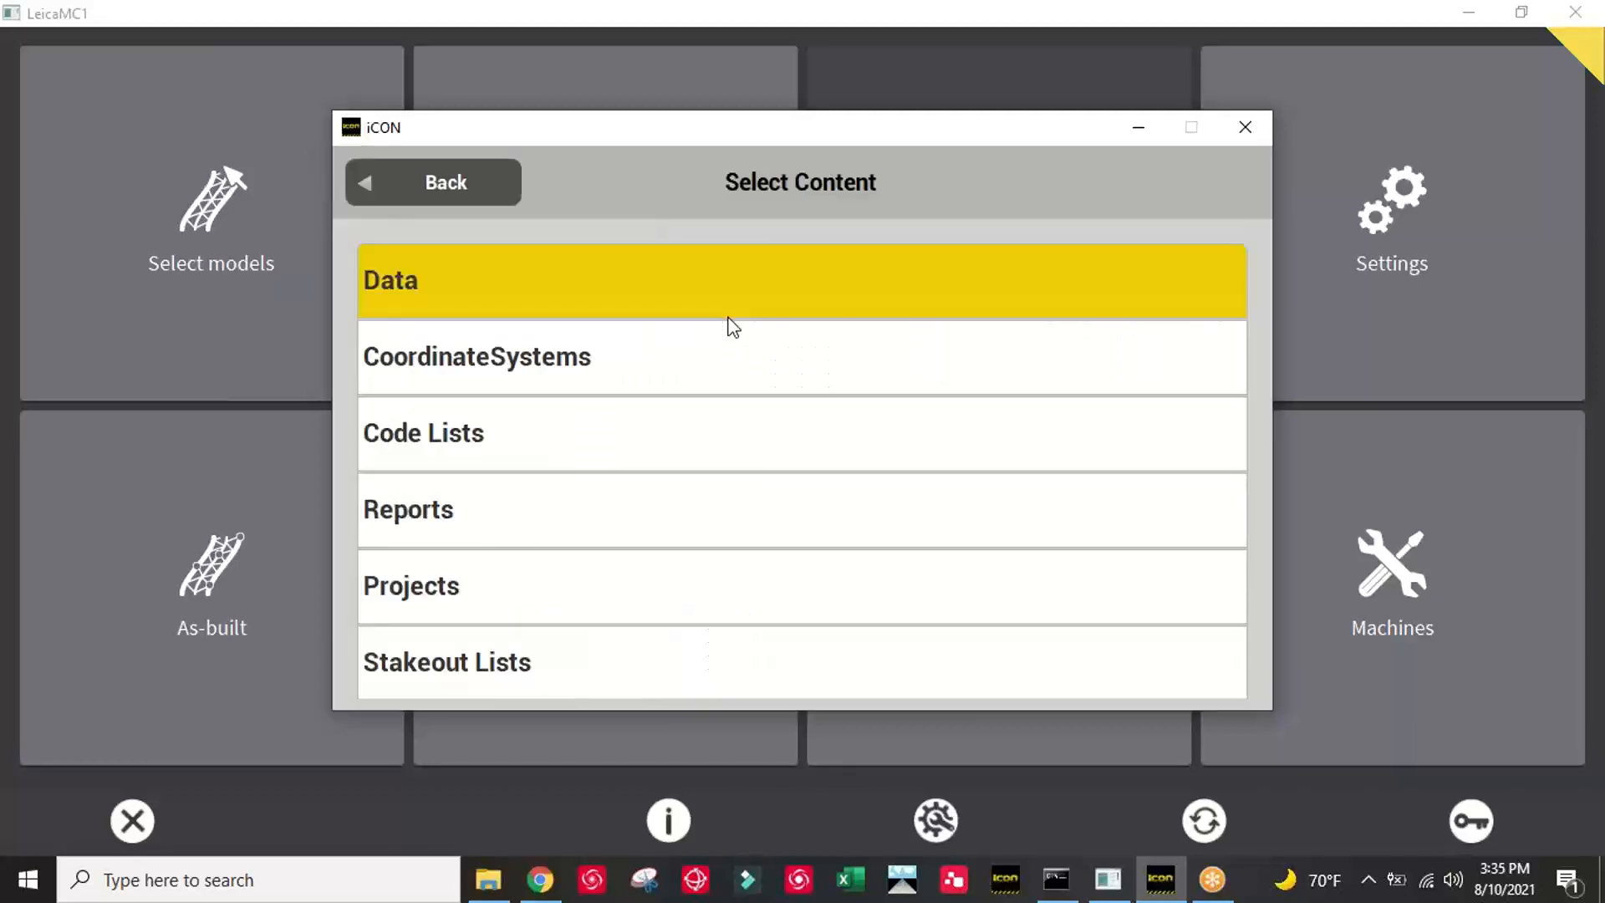
{"action": "left_click", "coordinate": [622, 365]}
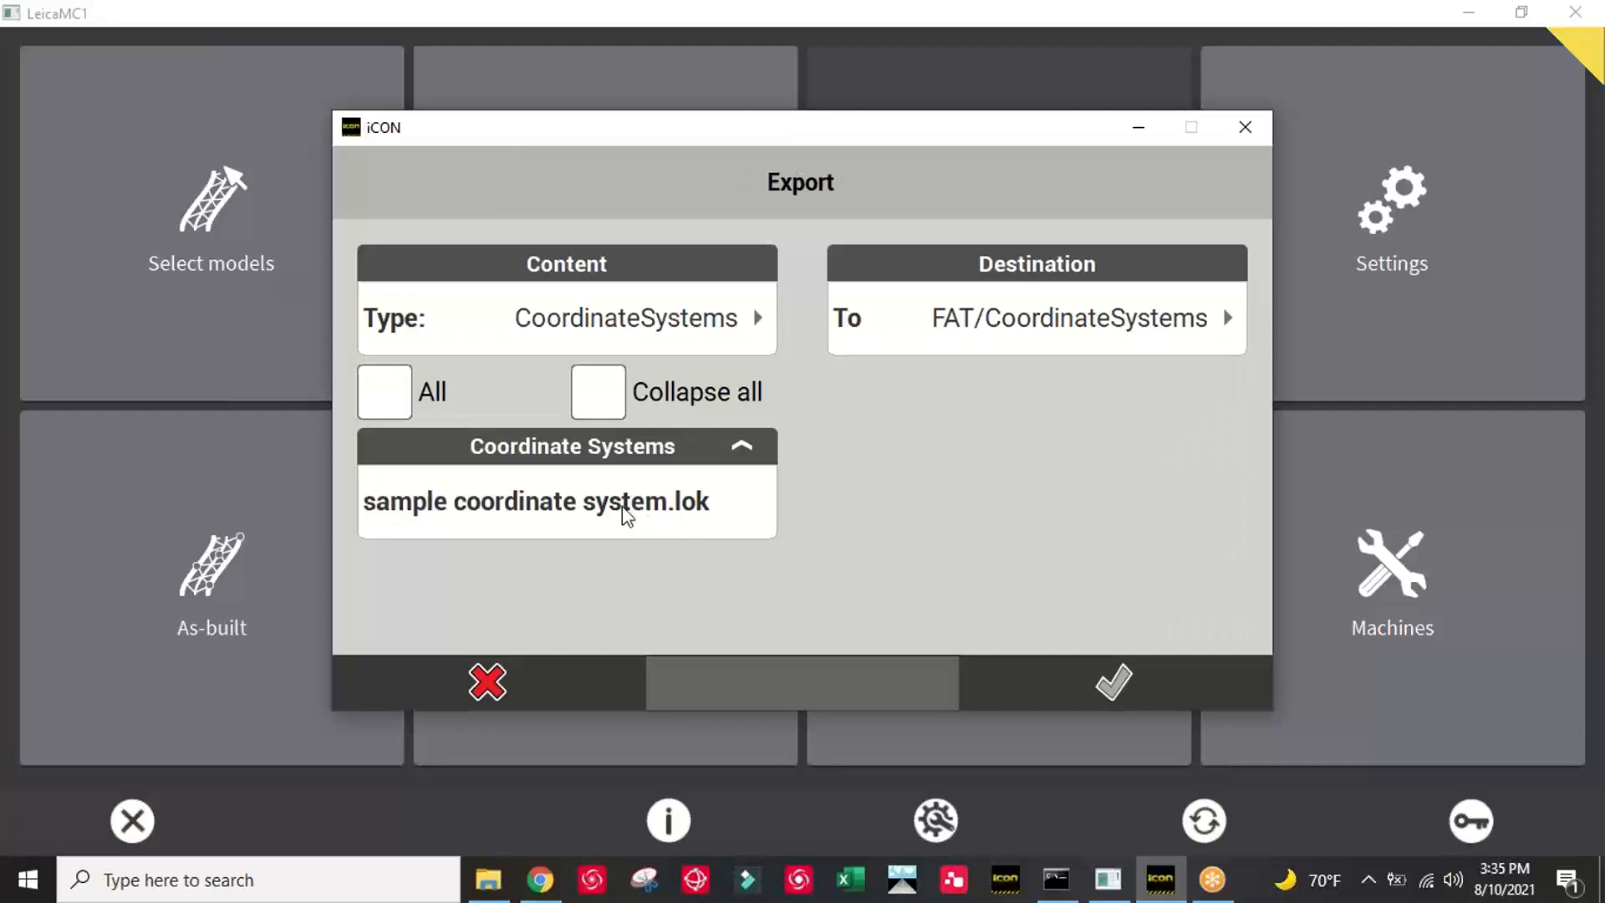
{"action": "left_click", "coordinate": [582, 510]}
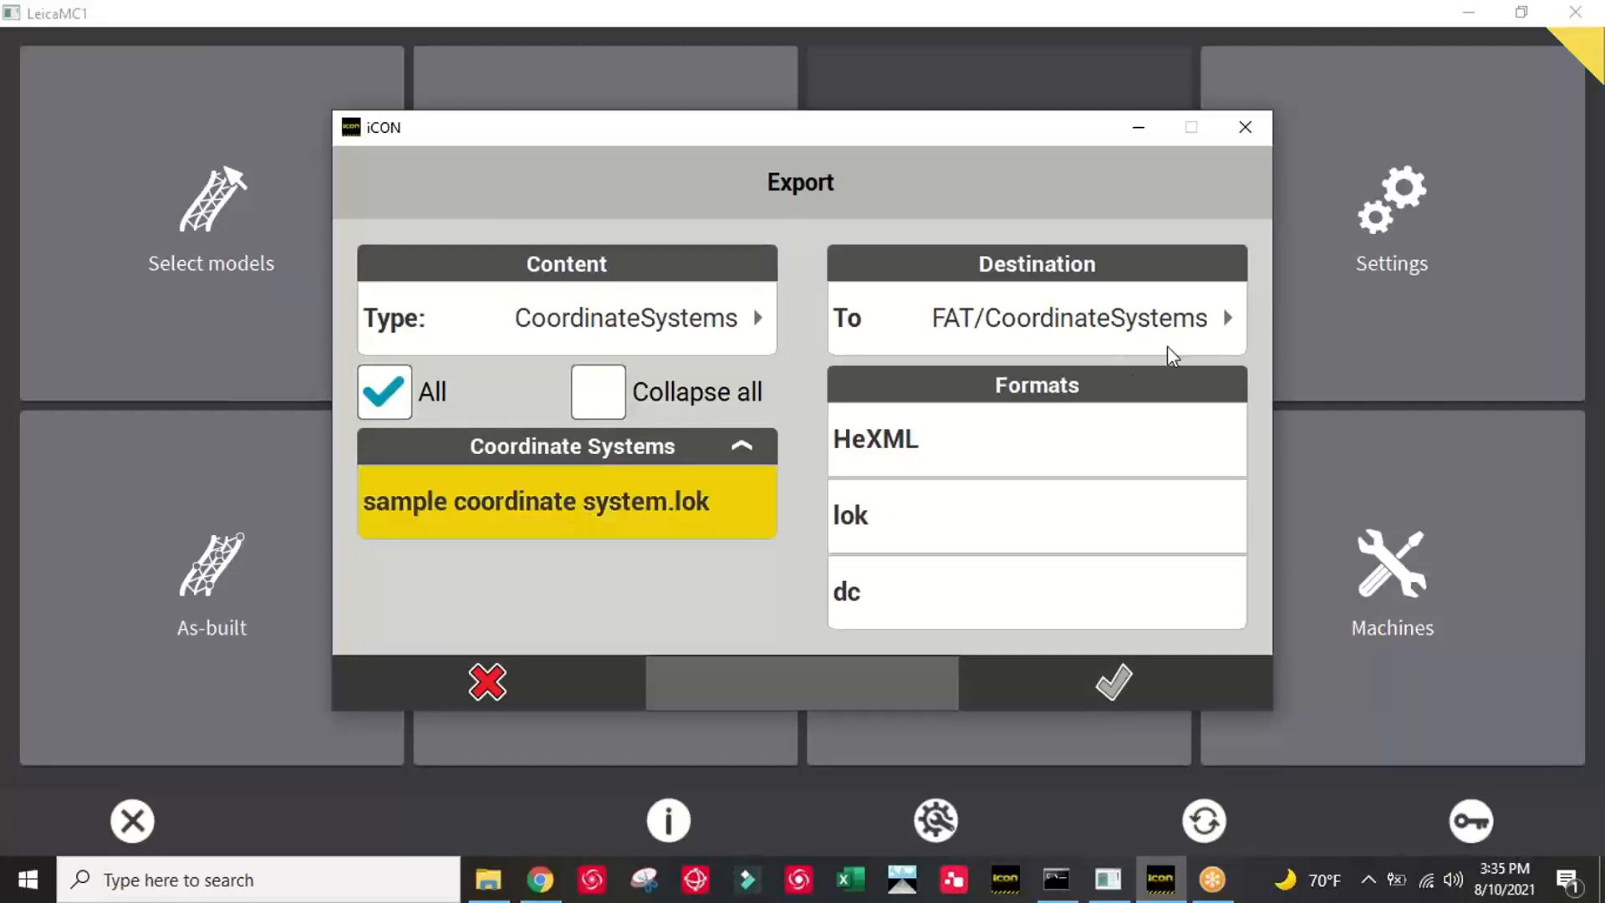
{"action": "left_click", "coordinate": [910, 535]}
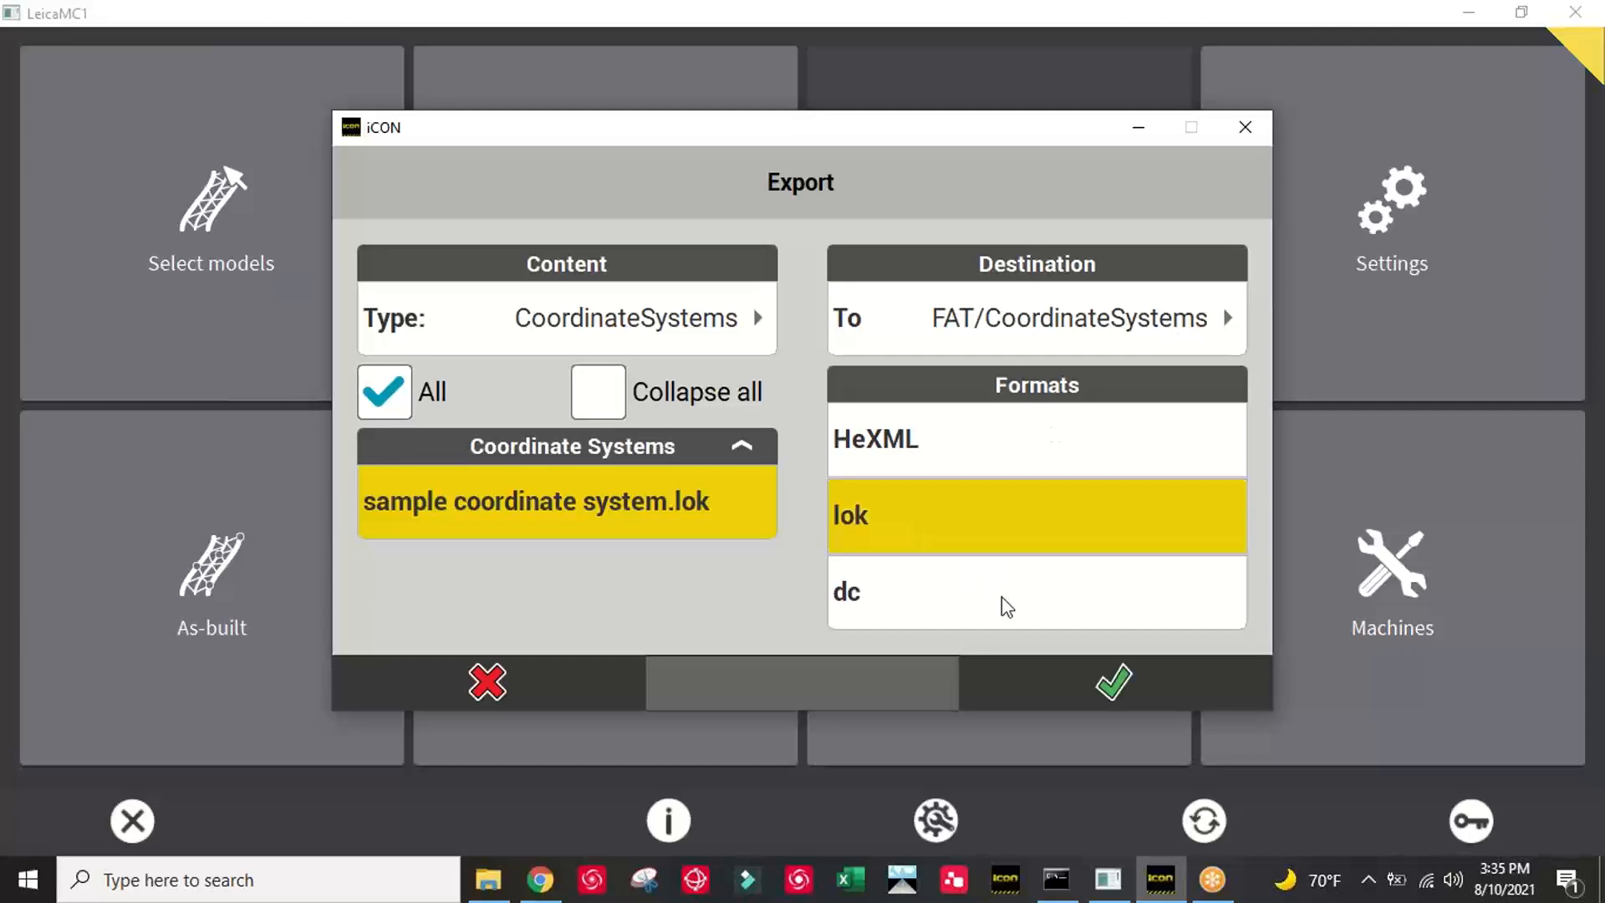
{"action": "left_click", "coordinate": [1115, 684]}
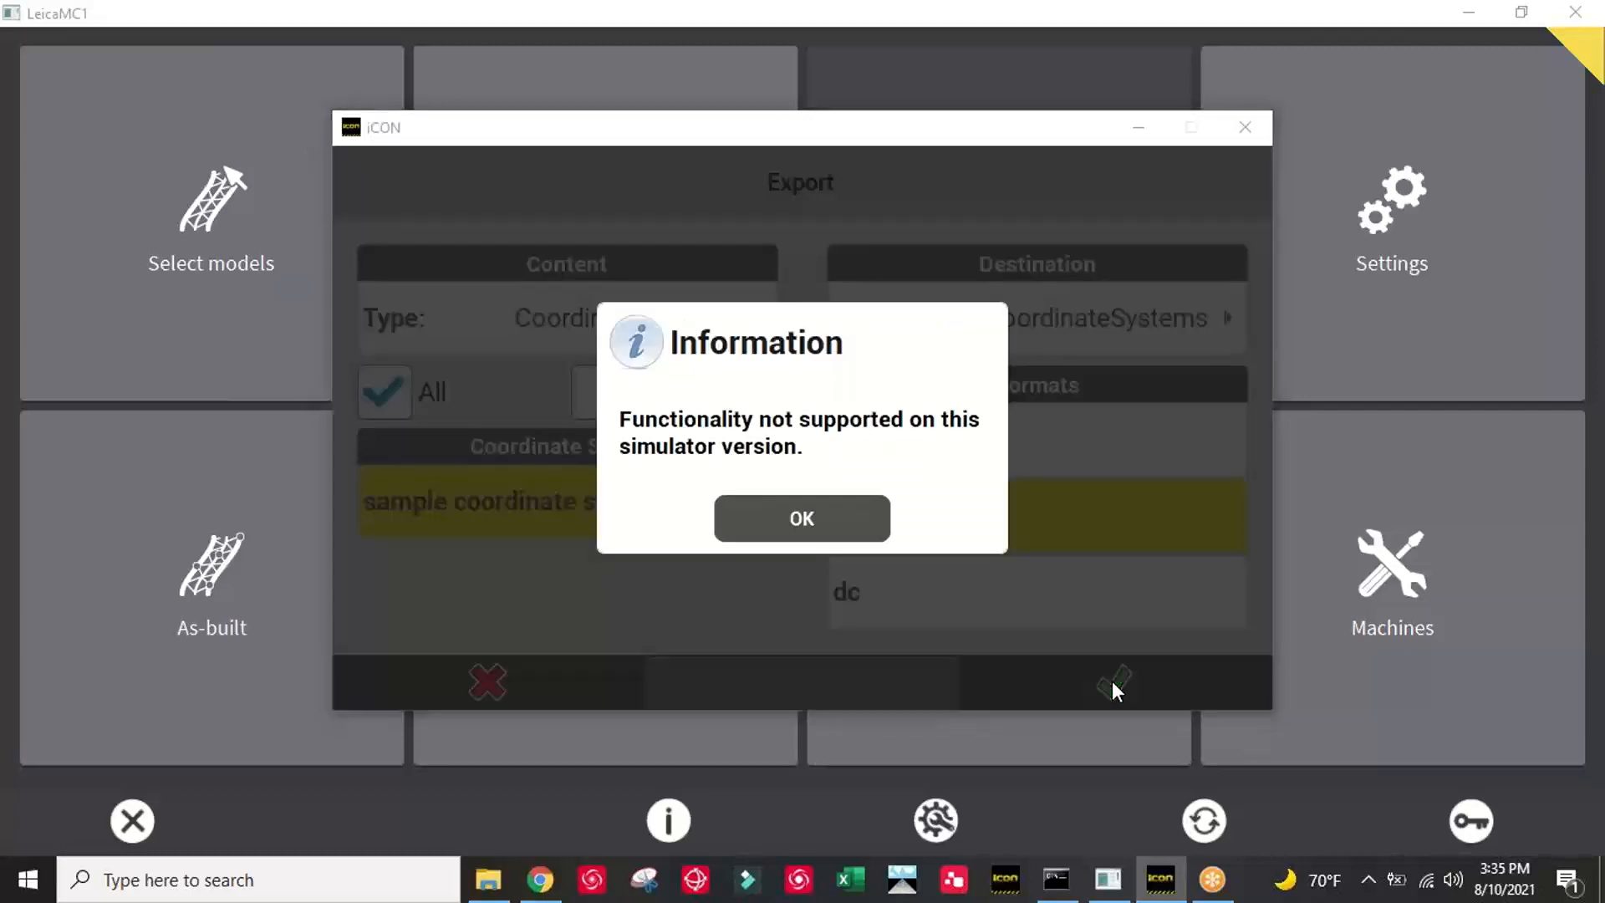
{"action": "left_click", "coordinate": [835, 524]}
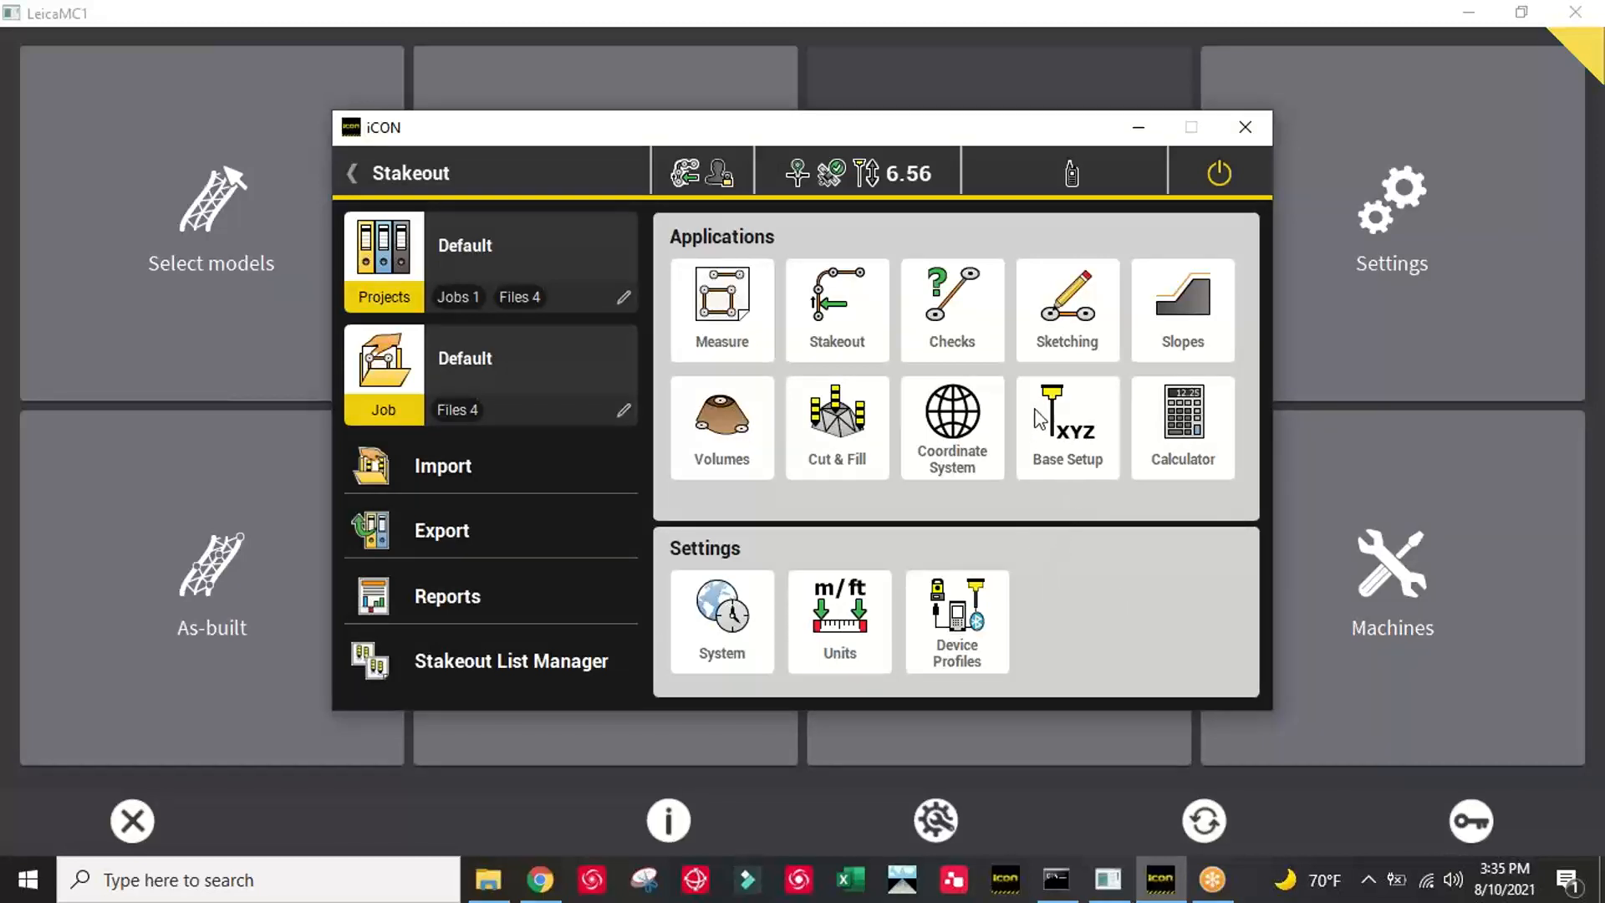
Switch to LeicaMC1 and browse the existing projects in the model selection
{"action": "left_click", "coordinate": [1137, 127]}
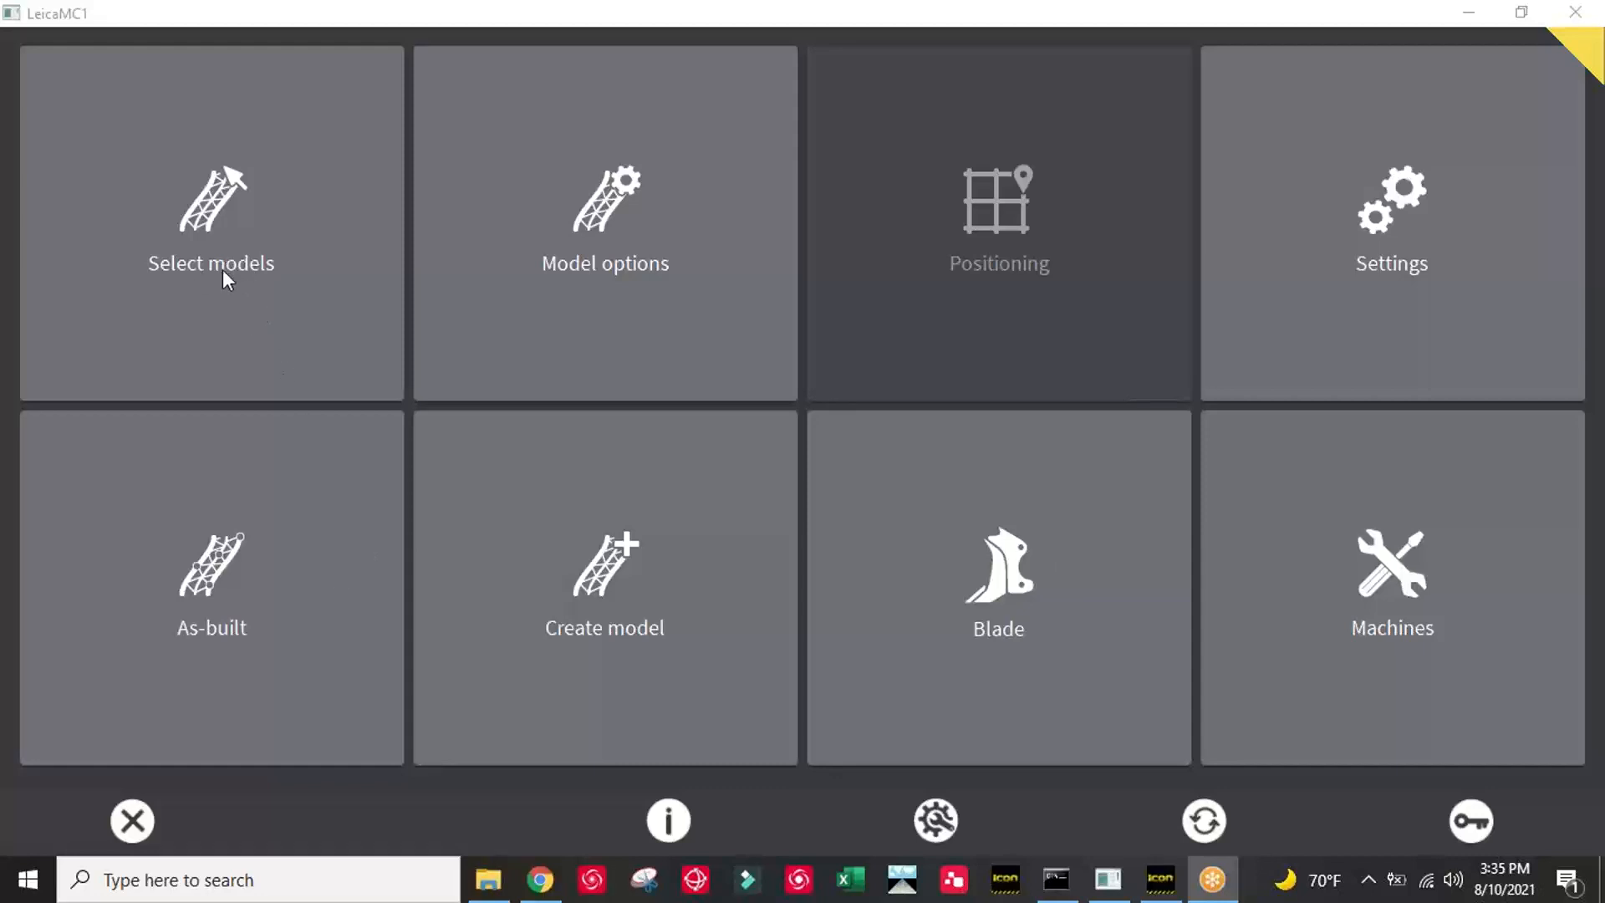
{"action": "left_click", "coordinate": [132, 821]}
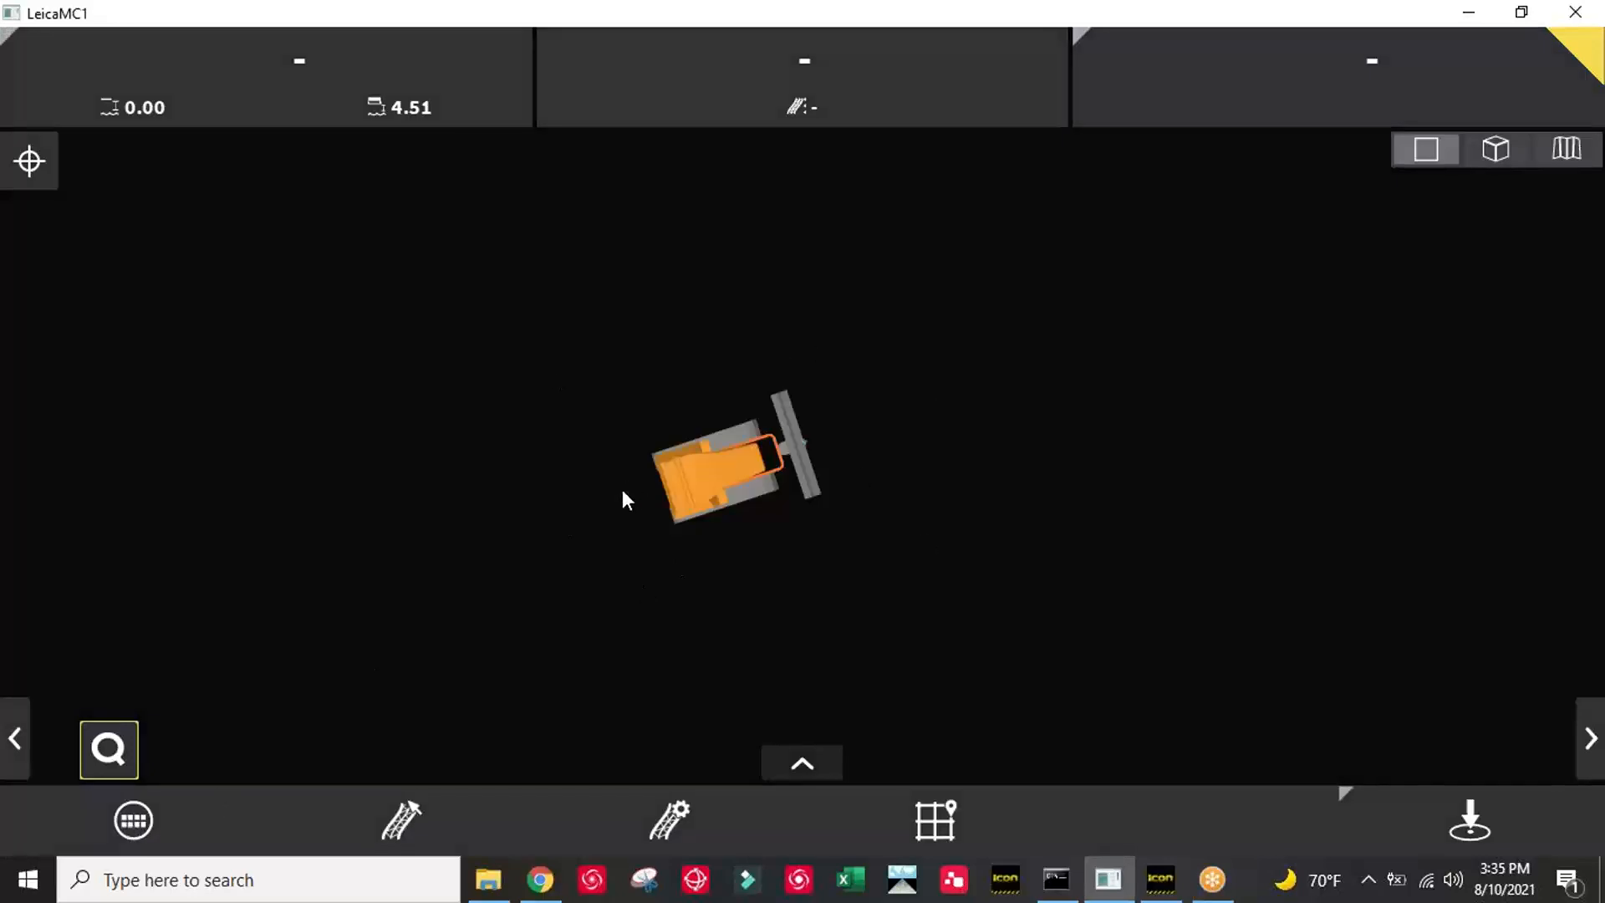
{"action": "left_click", "coordinate": [137, 823]}
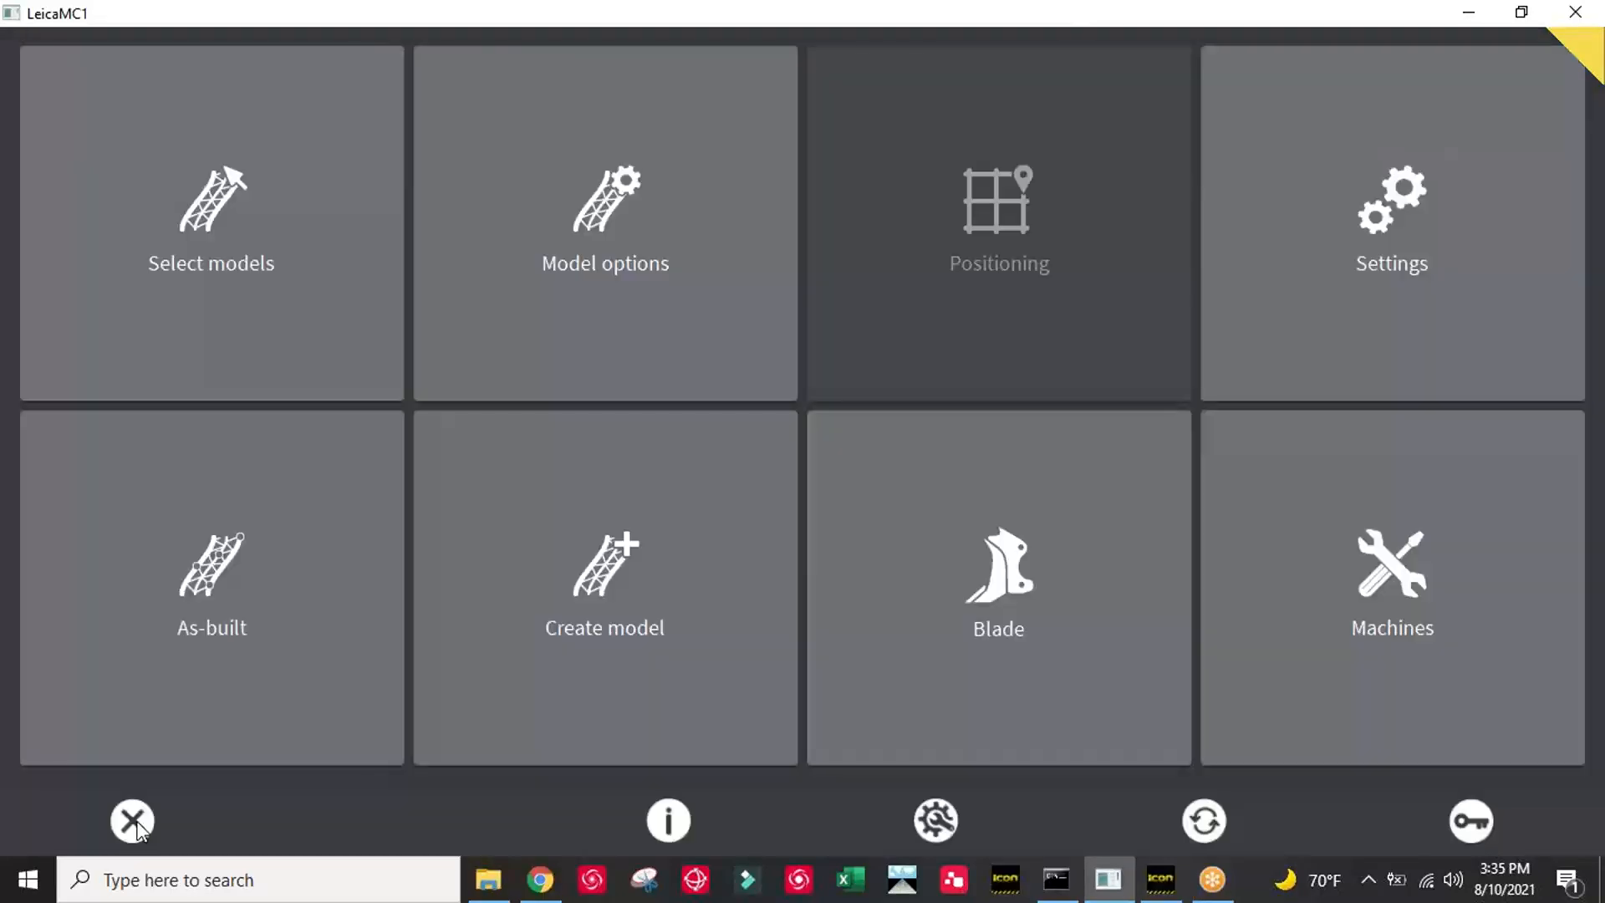
{"action": "left_click", "coordinate": [237, 237]}
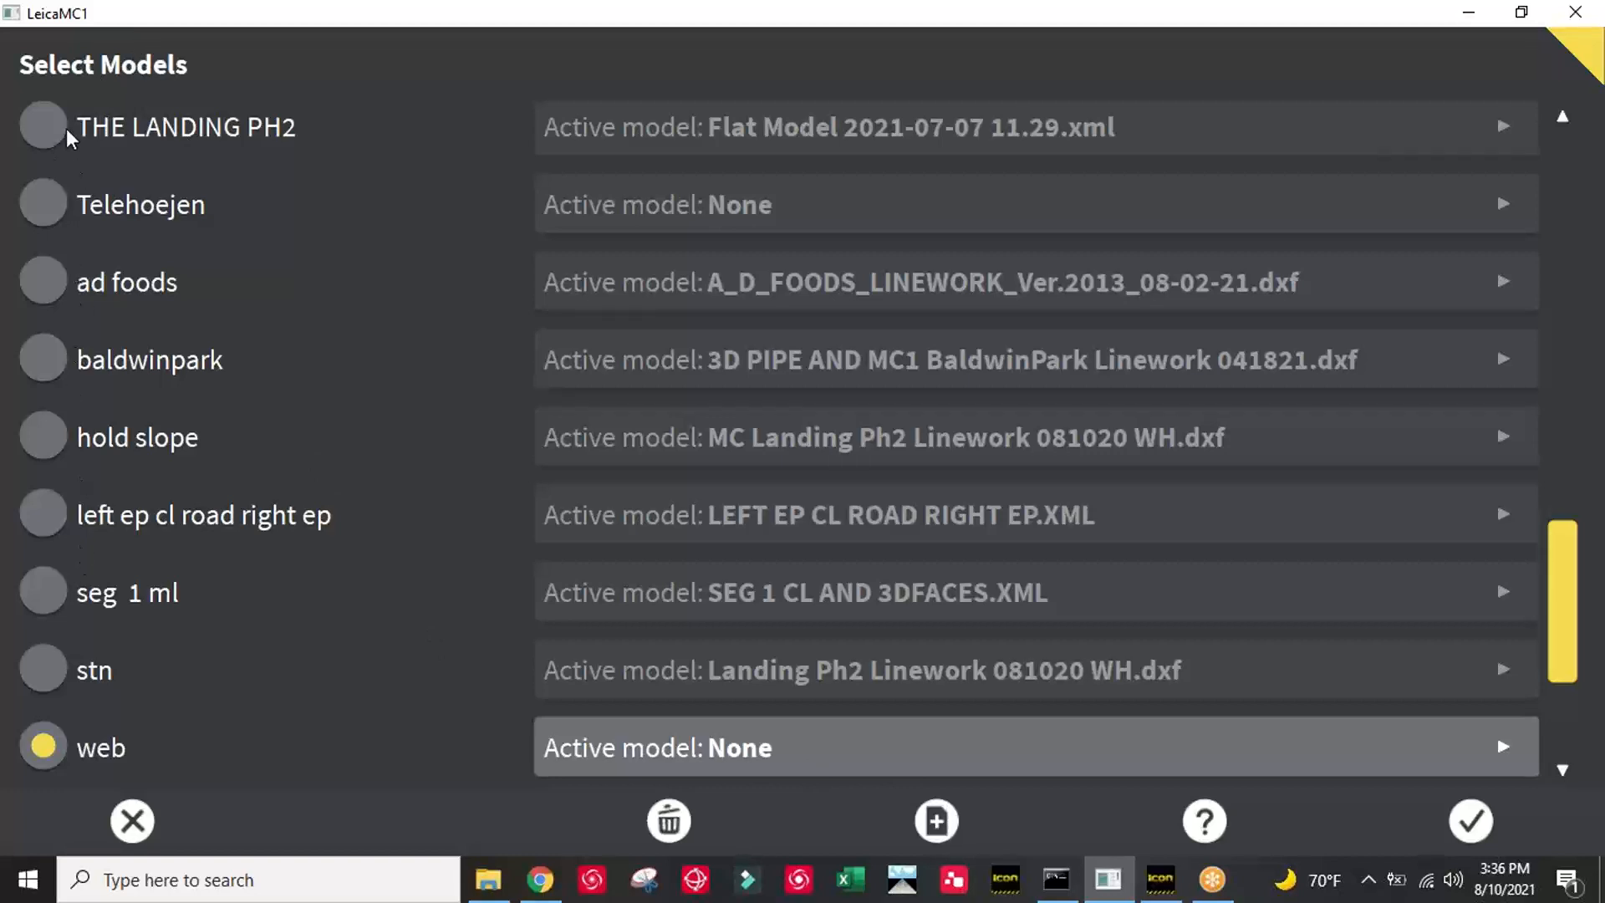
{"action": "scroll", "coordinate": [123, 247], "scroll_direction": "up", "scroll_amount": 10}
{"action": "scroll", "coordinate": [108, 238], "scroll_direction": "down", "scroll_amount": 13}
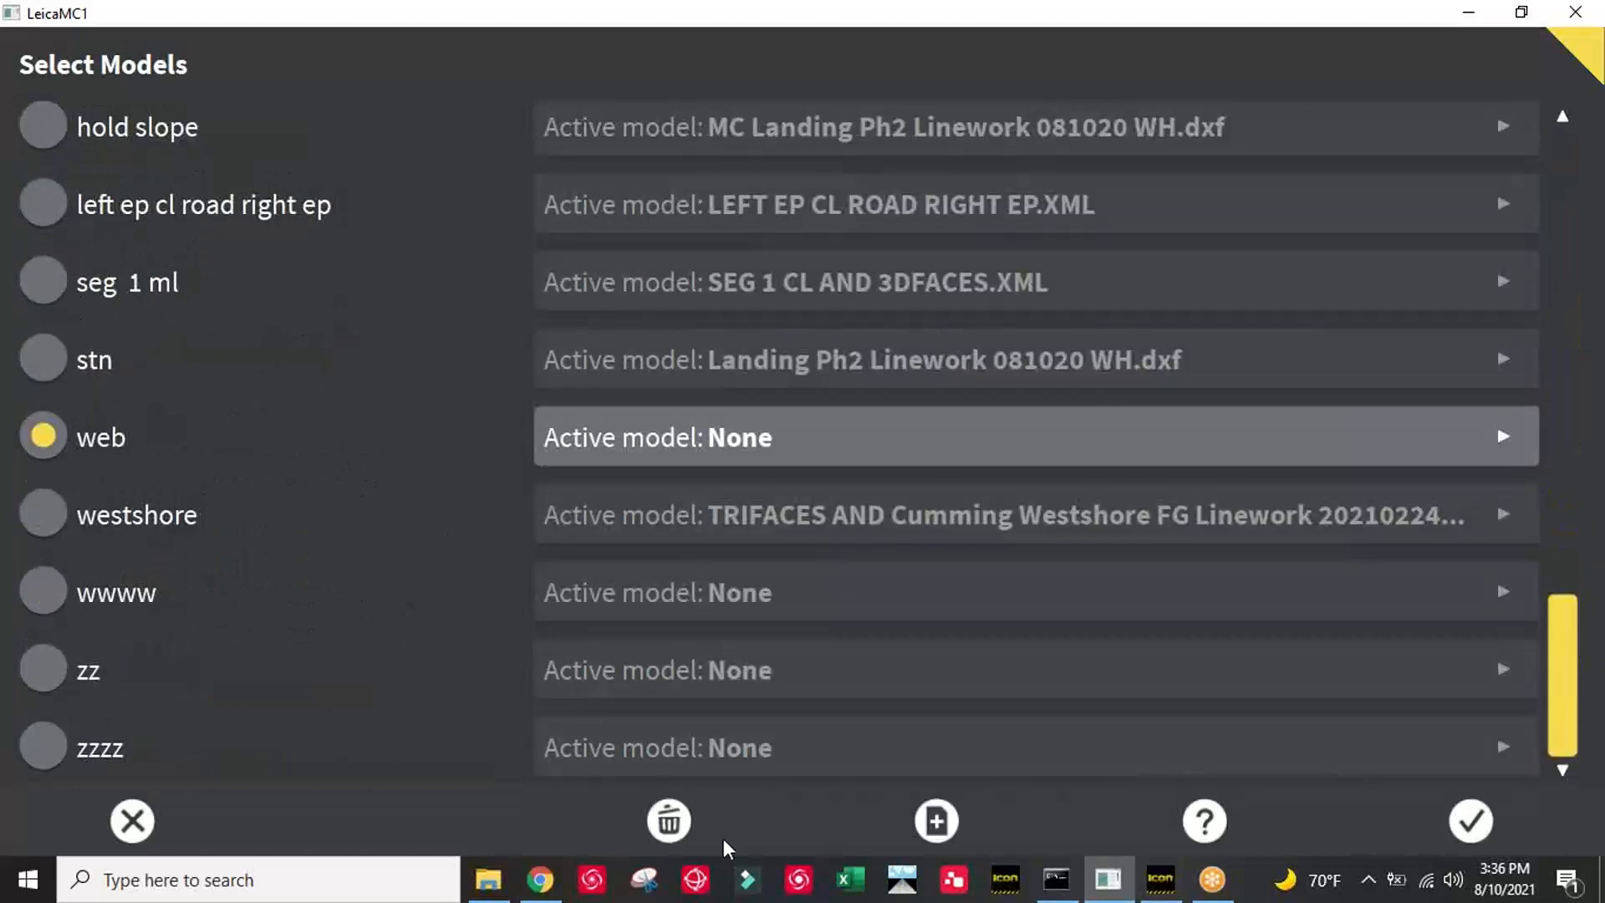
Create a new project named kinloch and continue to its model selection
{"action": "left_click", "coordinate": [937, 821]}
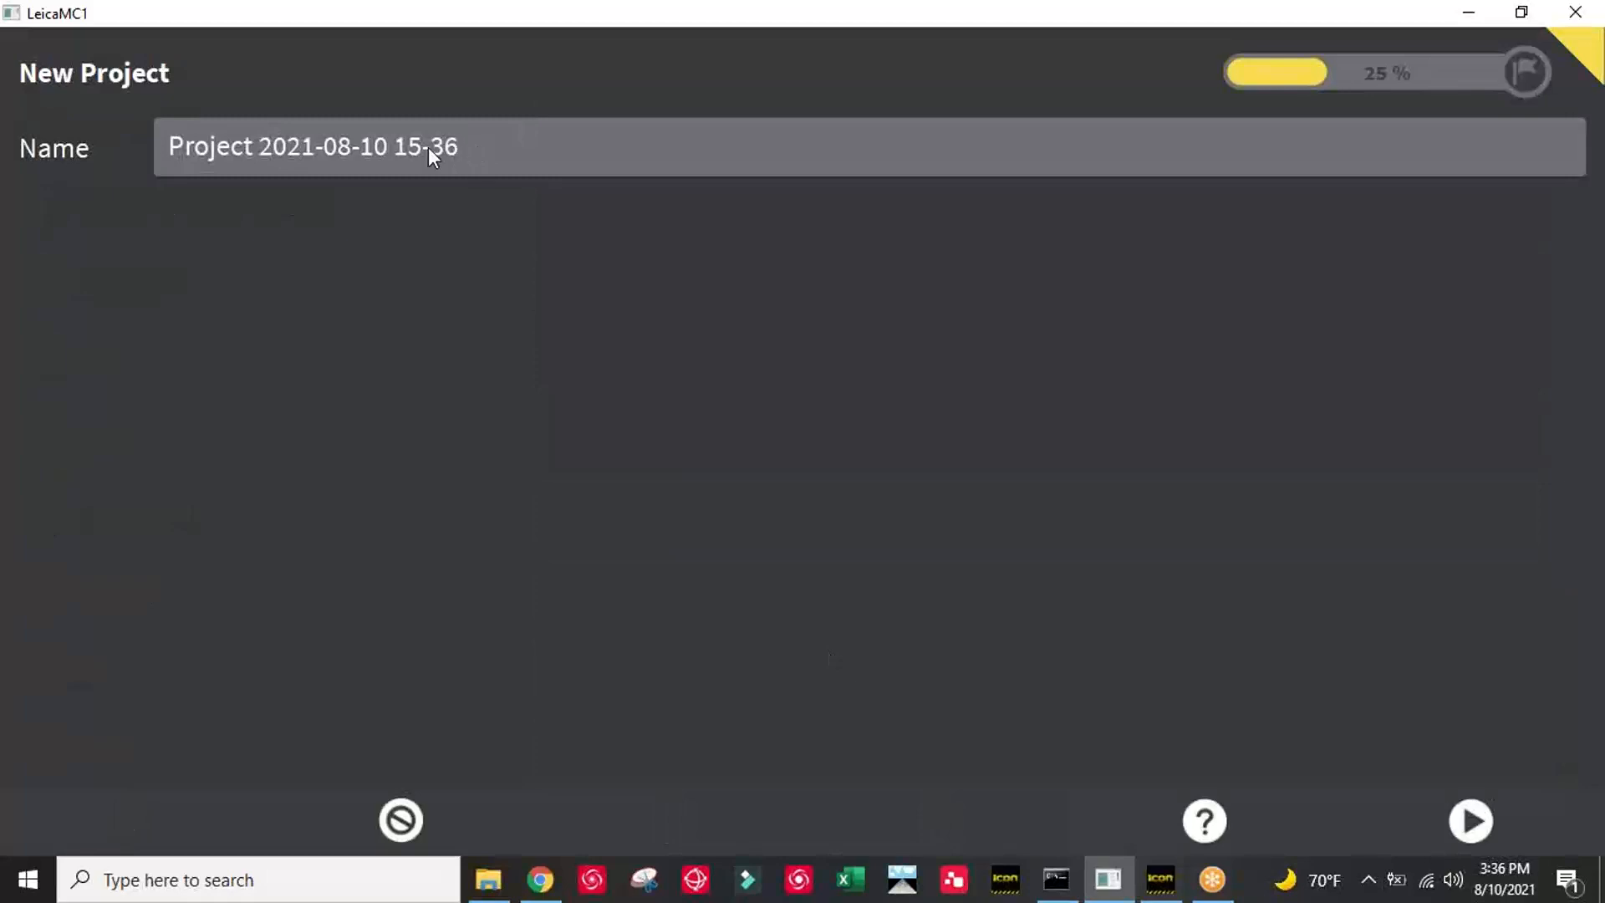
{"action": "left_click", "coordinate": [459, 144]}
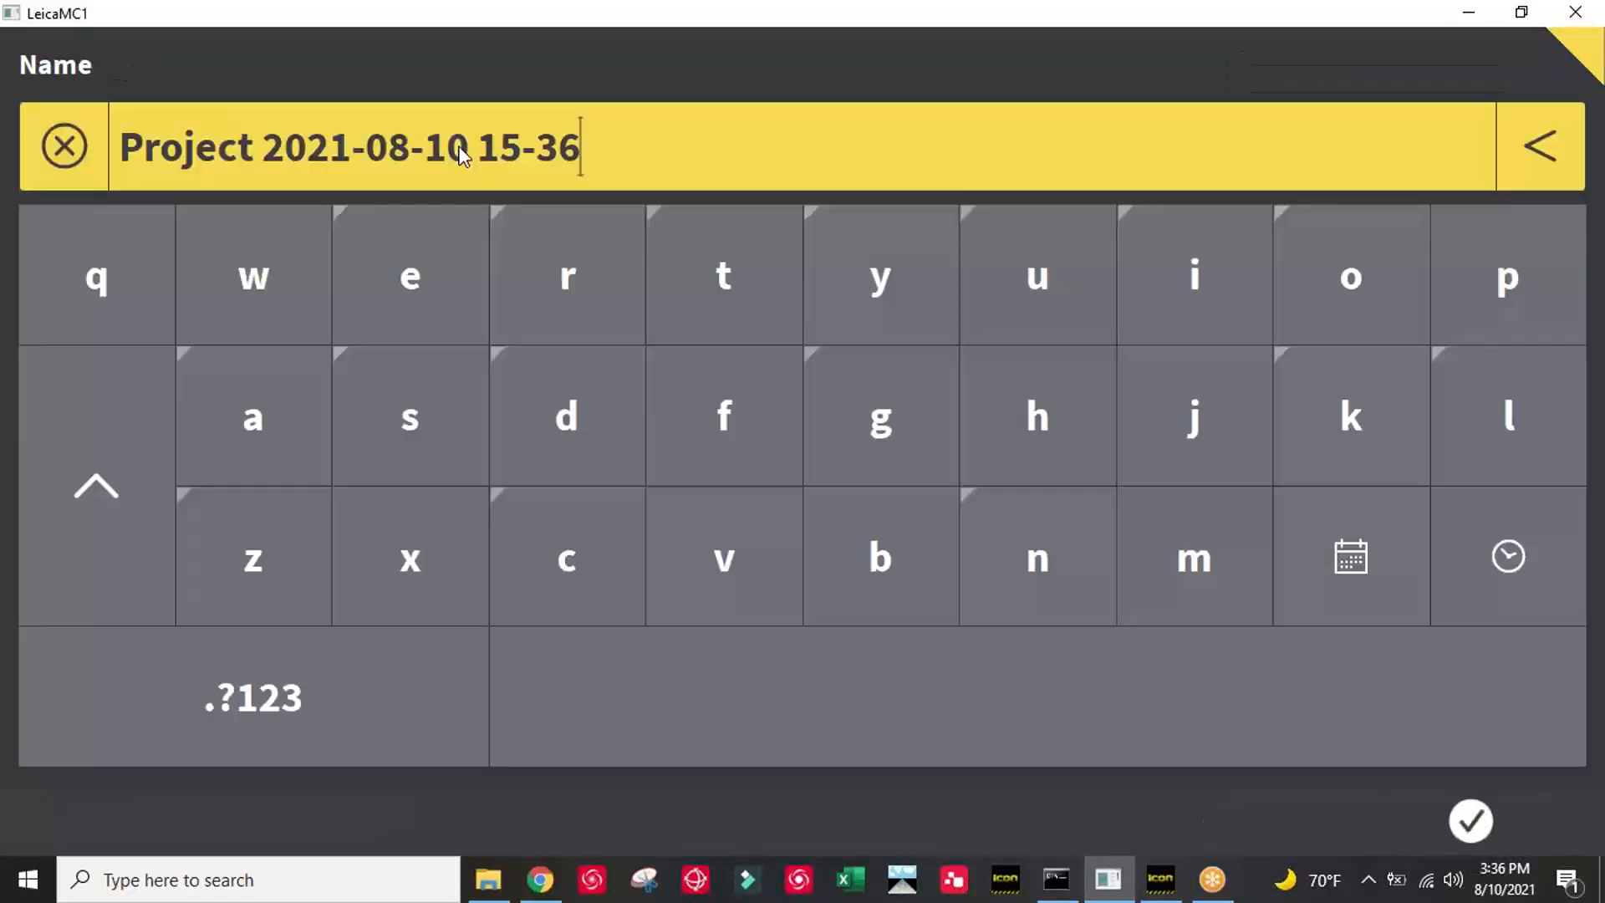
{"action": "left_click", "coordinate": [71, 149]}
{"action": "left_click", "coordinate": [1366, 440]}
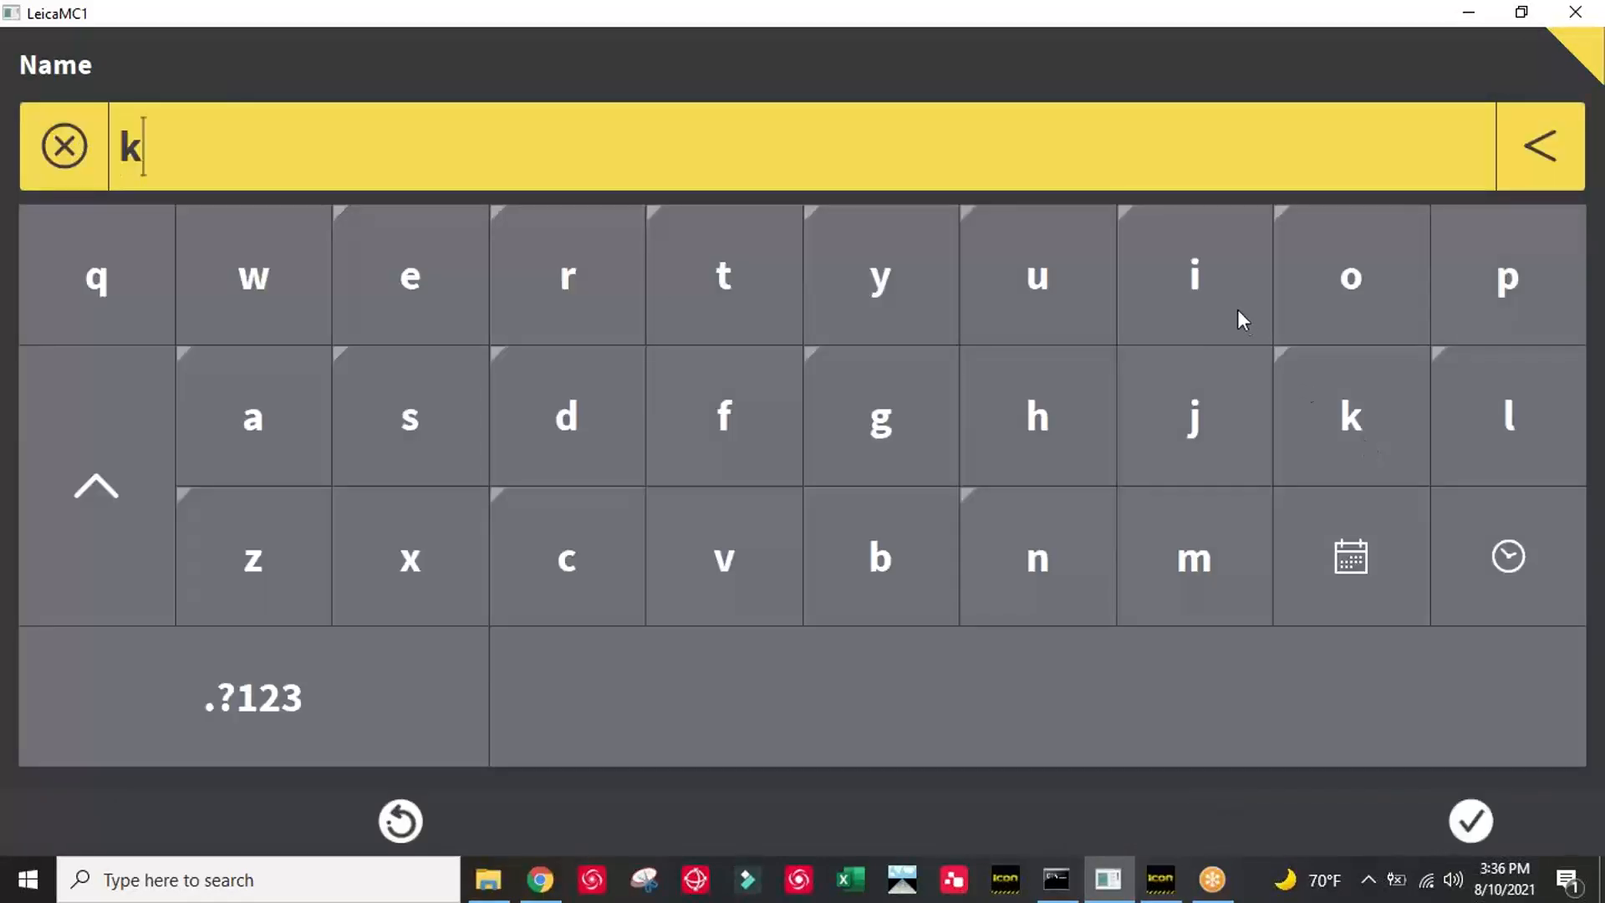
{"action": "left_click", "coordinate": [1239, 316]}
{"action": "left_click", "coordinate": [1045, 543]}
{"action": "left_click", "coordinate": [1508, 430]}
{"action": "left_click", "coordinate": [1391, 294]}
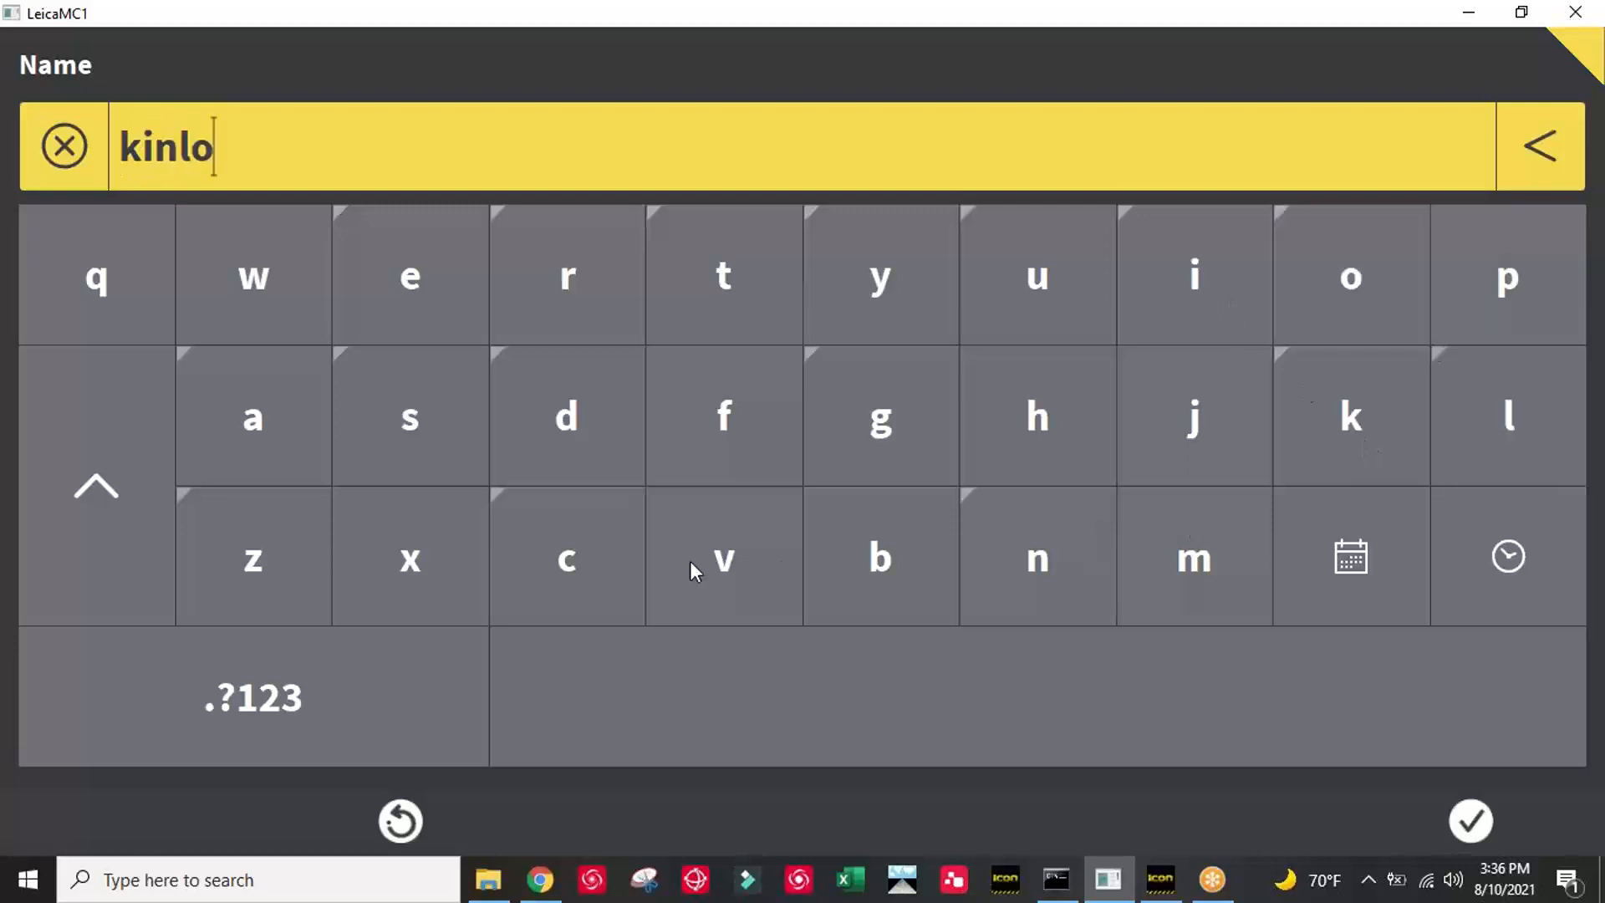
{"action": "left_click", "coordinate": [567, 562]}
{"action": "left_click", "coordinate": [1027, 403]}
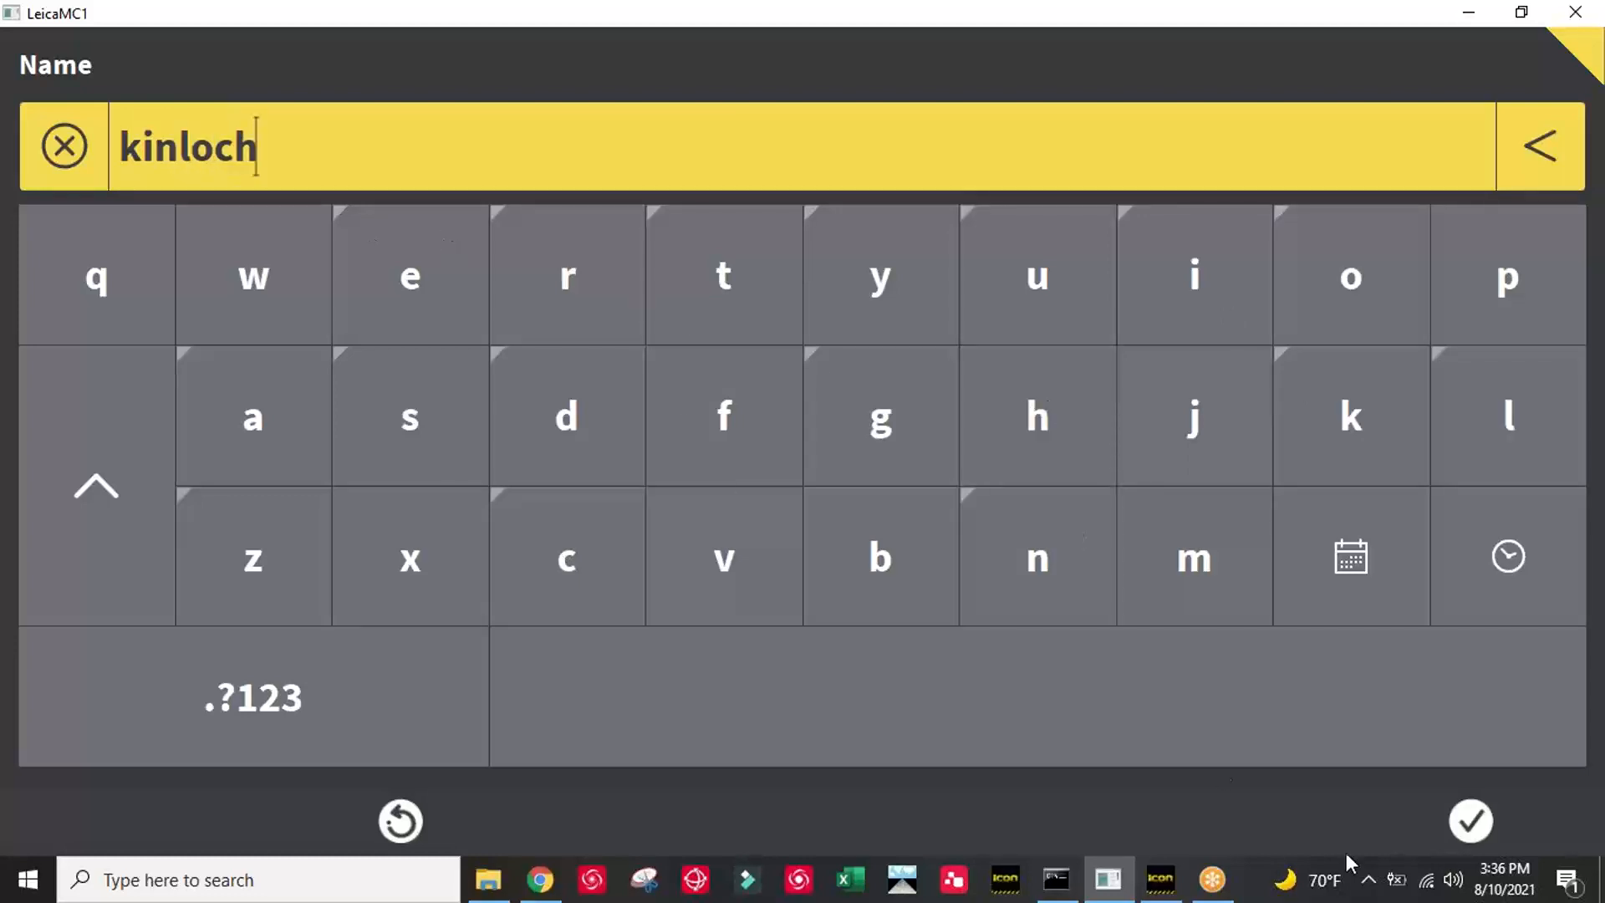
{"action": "left_click", "coordinate": [1470, 822]}
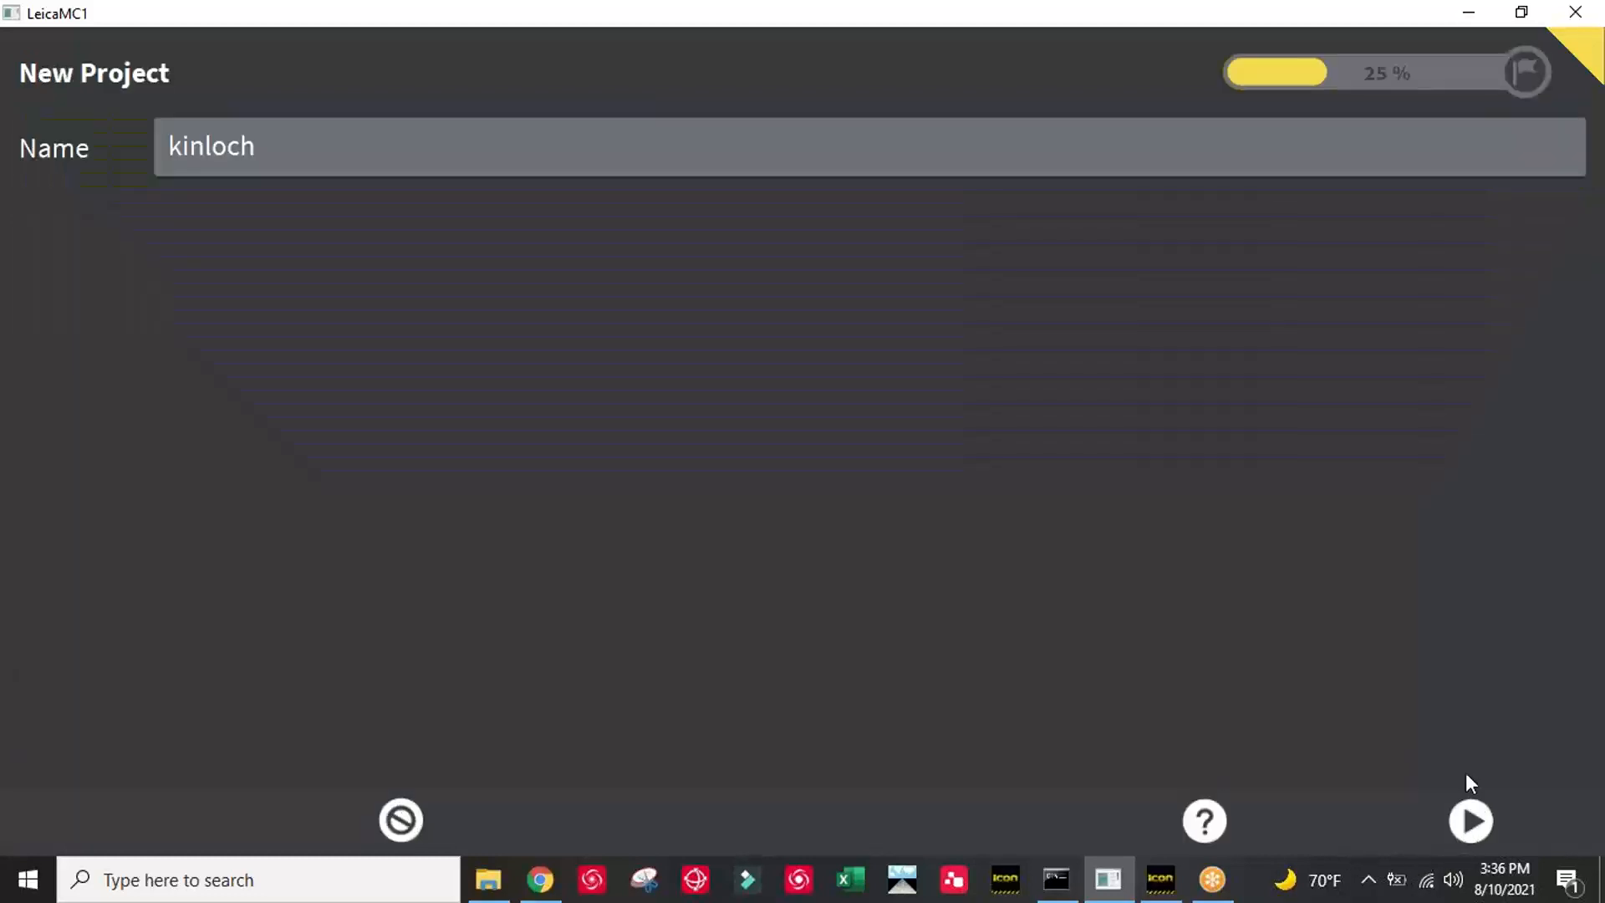
{"action": "left_click", "coordinate": [1473, 821]}
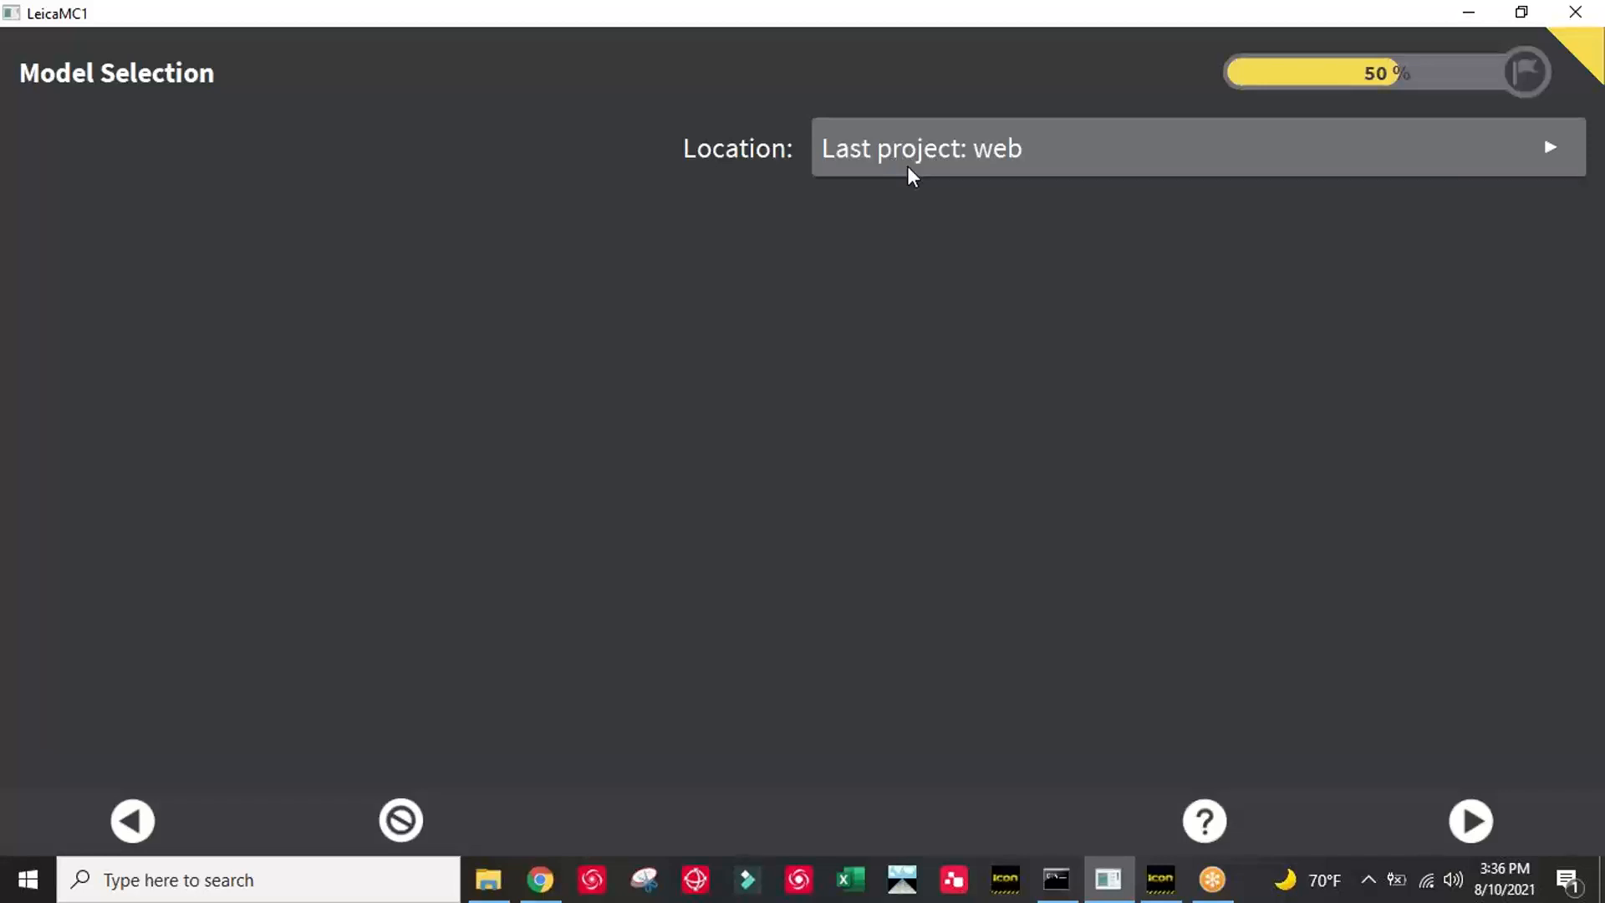
Set the model location to USB, choose data/Kinloch Linework.dxf and data/KINLOCH SURFACE.XML, and continue to the coordinate system import
{"action": "left_click", "coordinate": [1243, 154]}
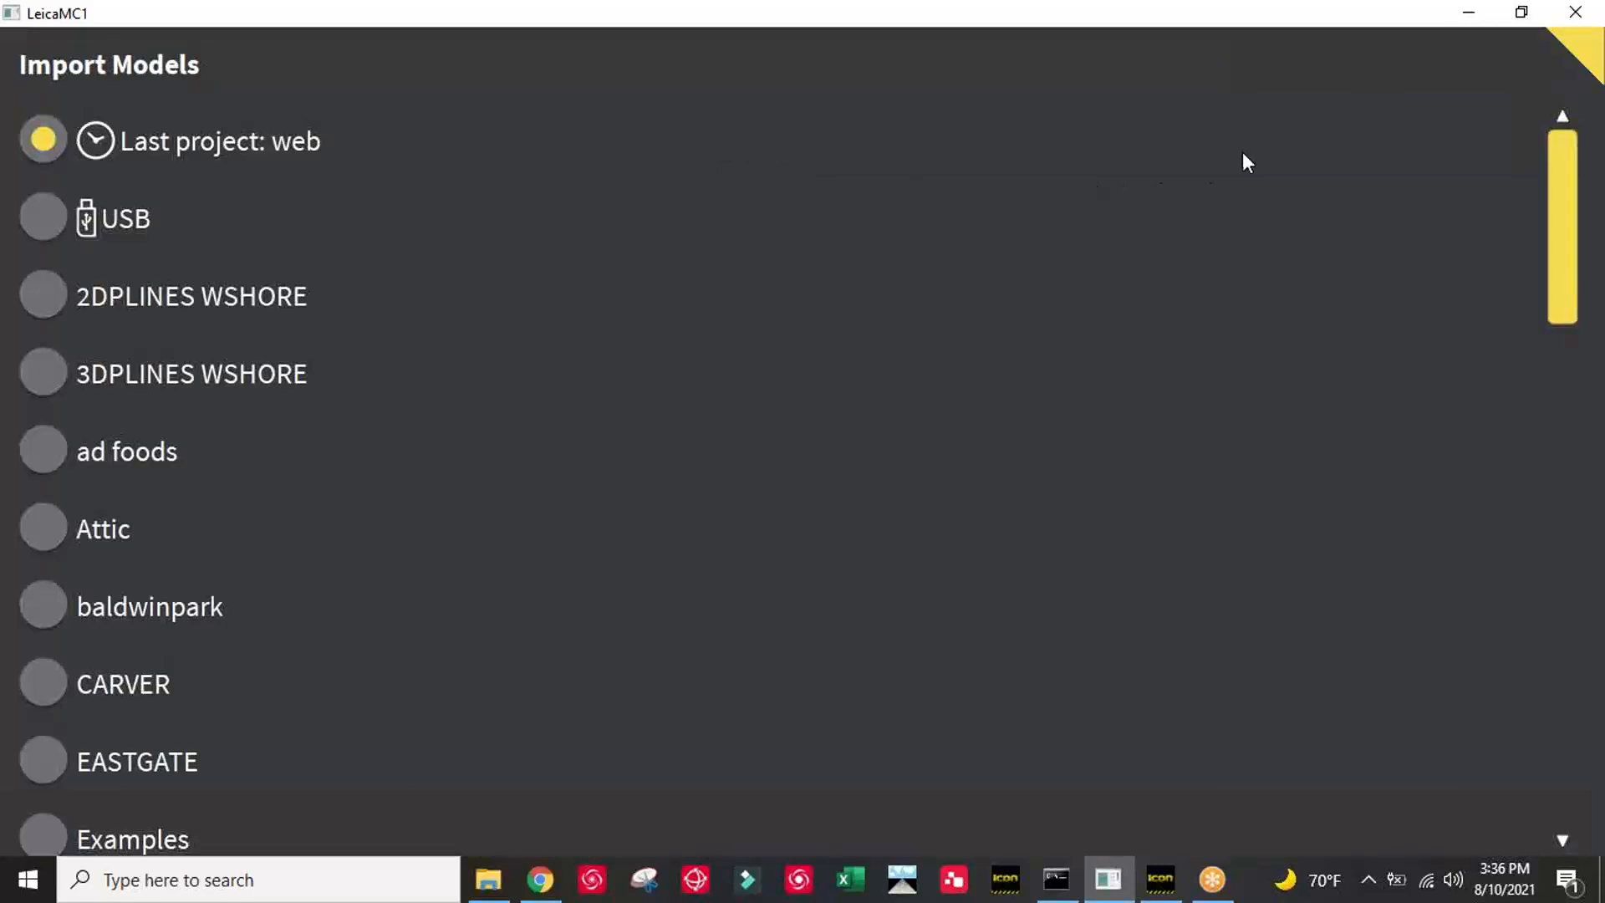
{"action": "left_click", "coordinate": [45, 217]}
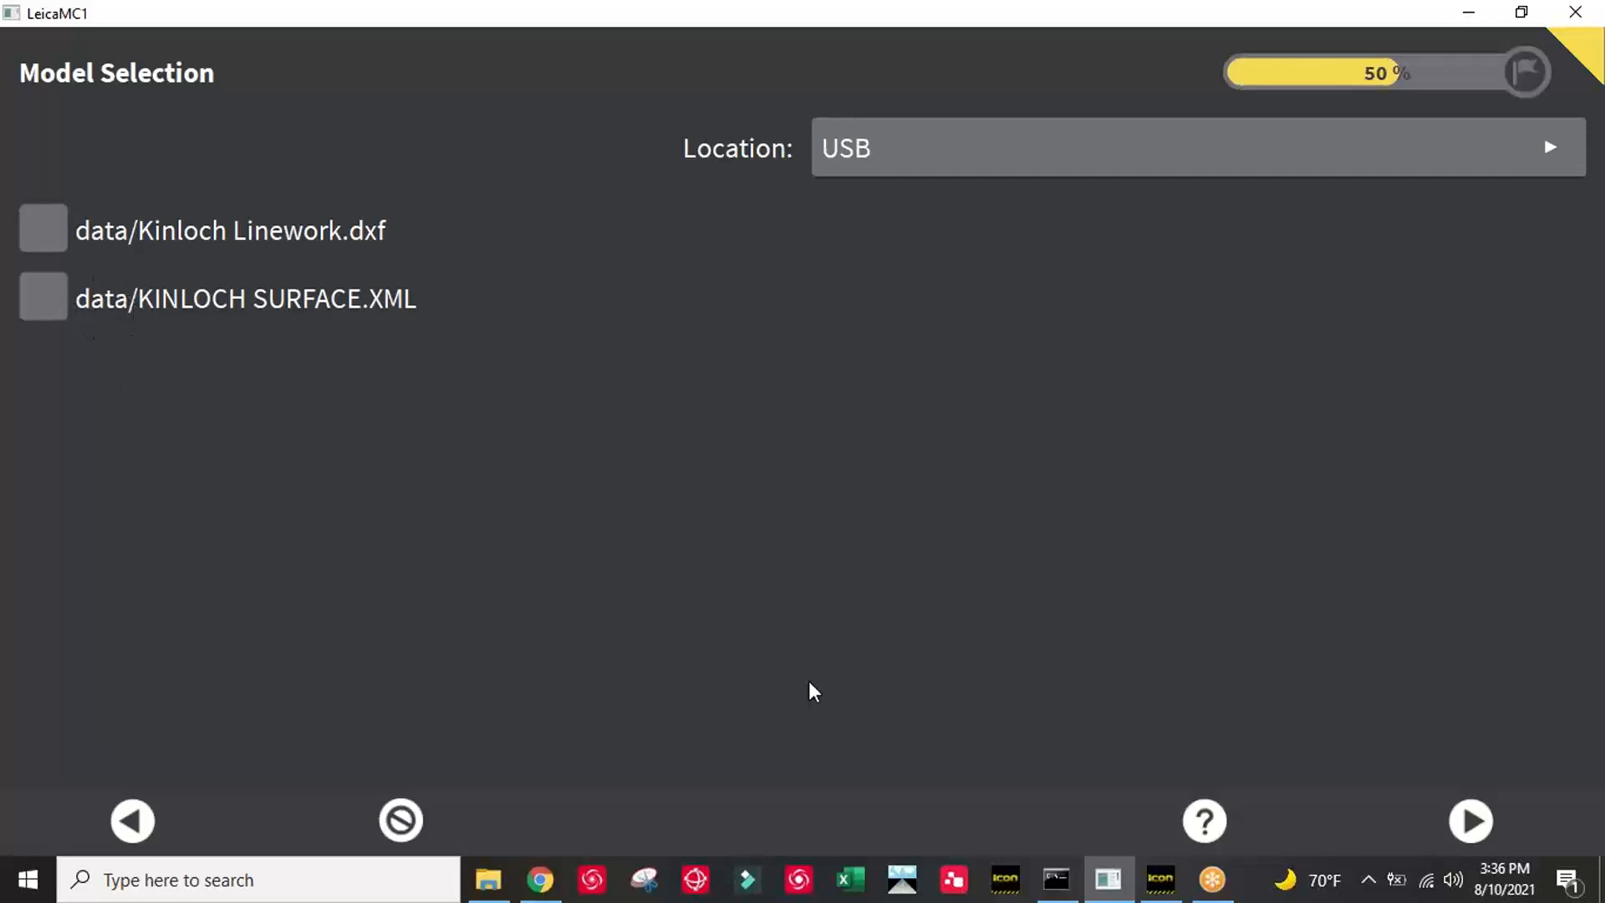
{"action": "left_click", "coordinate": [1161, 878]}
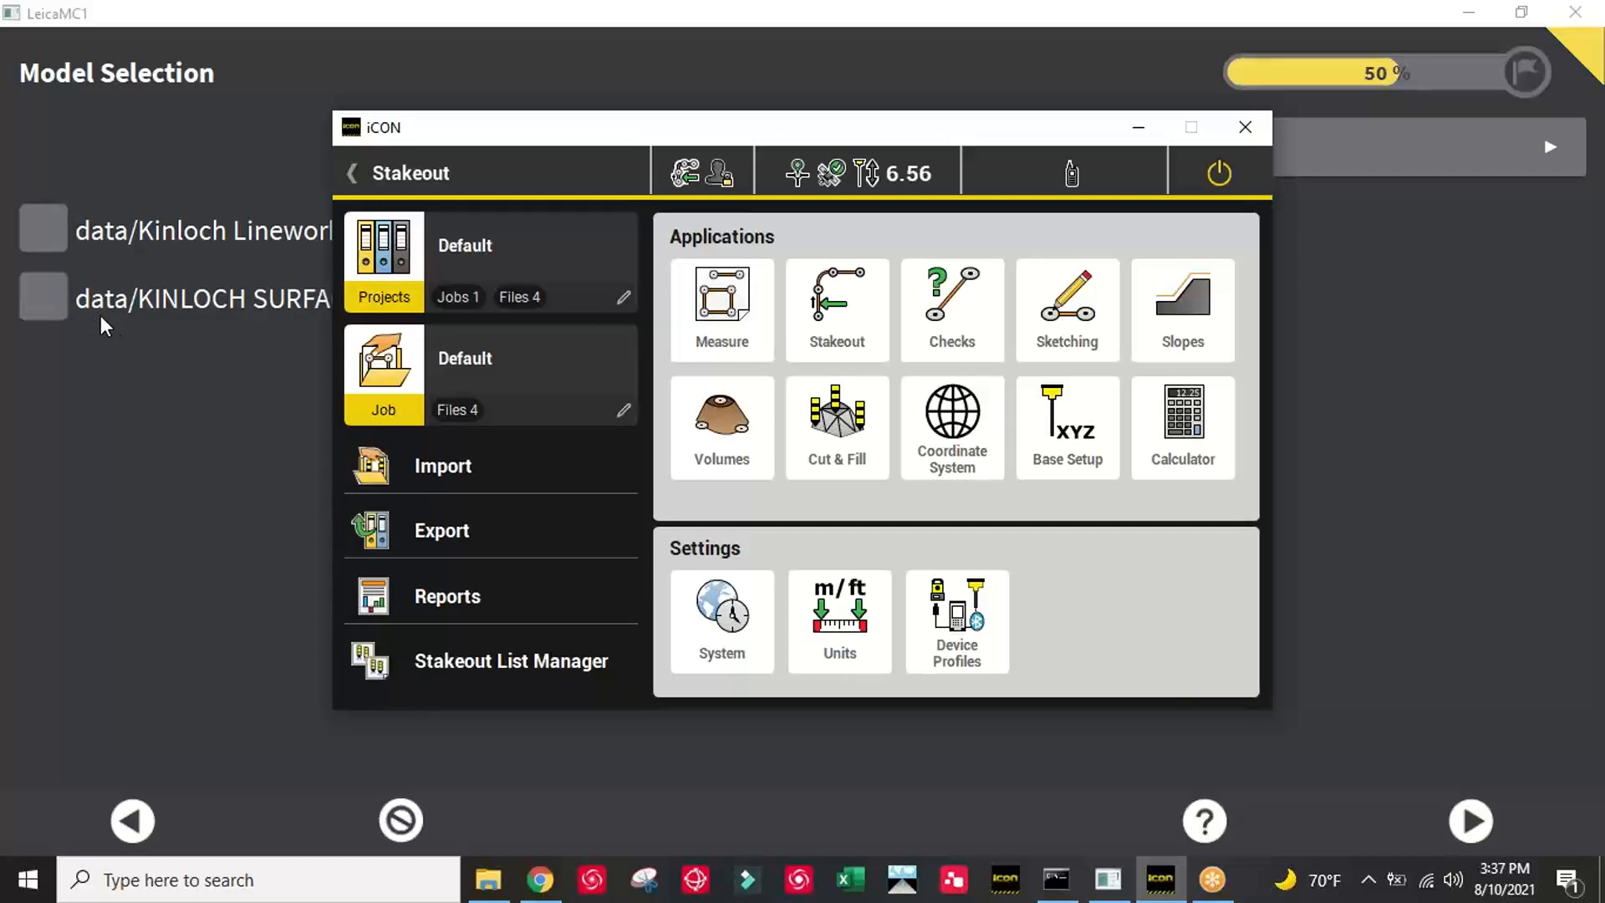
{"action": "left_click", "coordinate": [1138, 129]}
{"action": "left_click", "coordinate": [62, 234]}
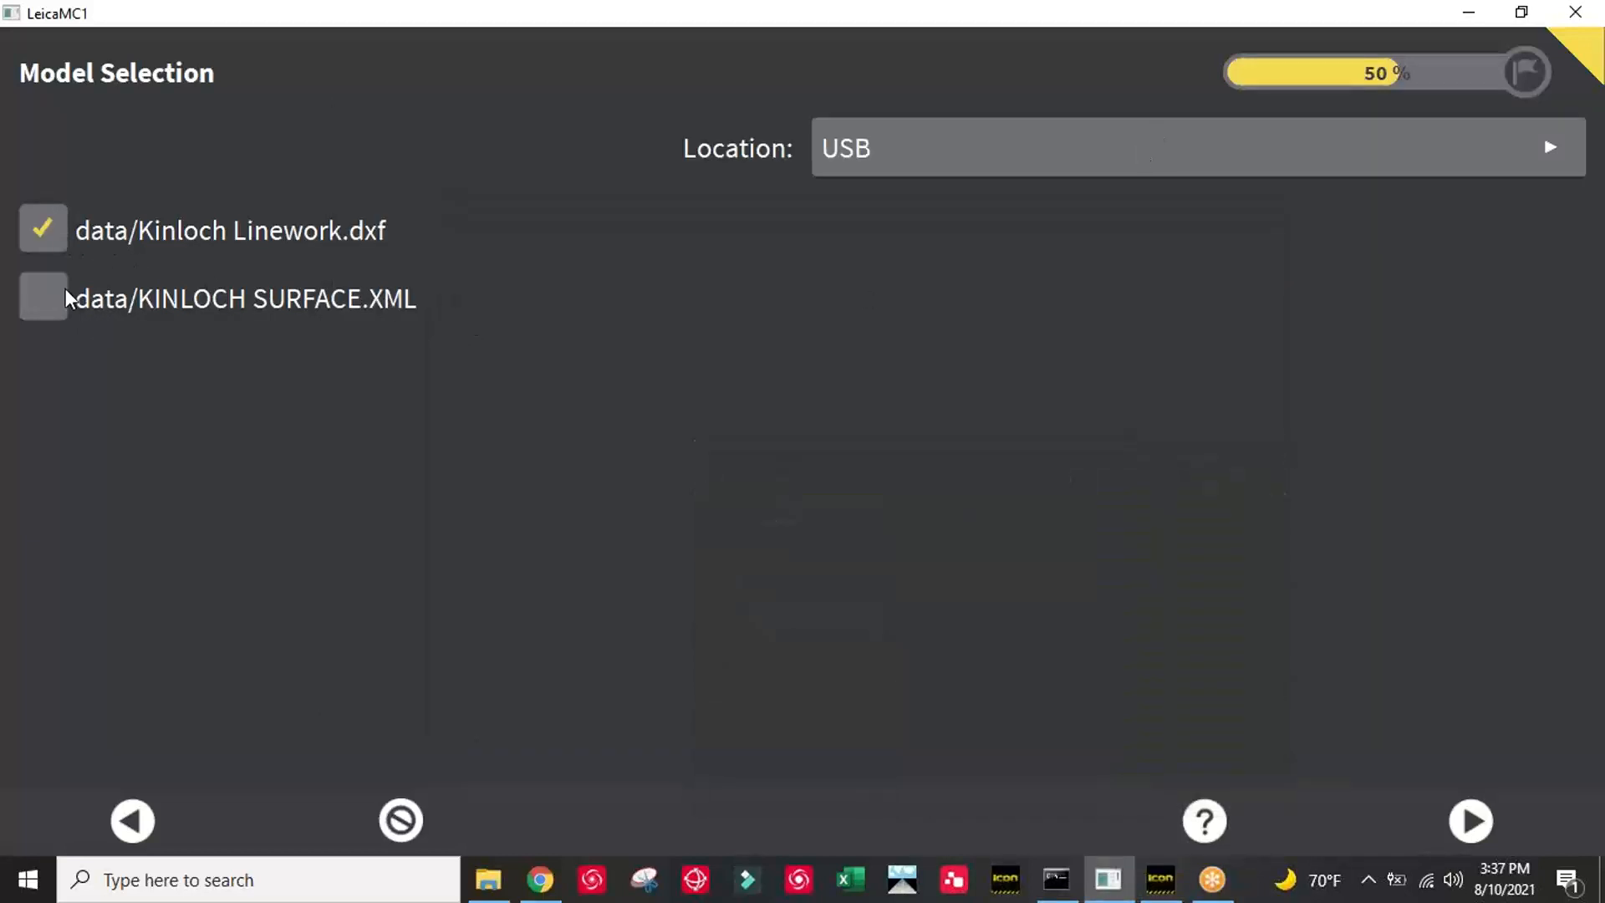
{"action": "left_click", "coordinate": [60, 302]}
{"action": "left_click", "coordinate": [1478, 827]}
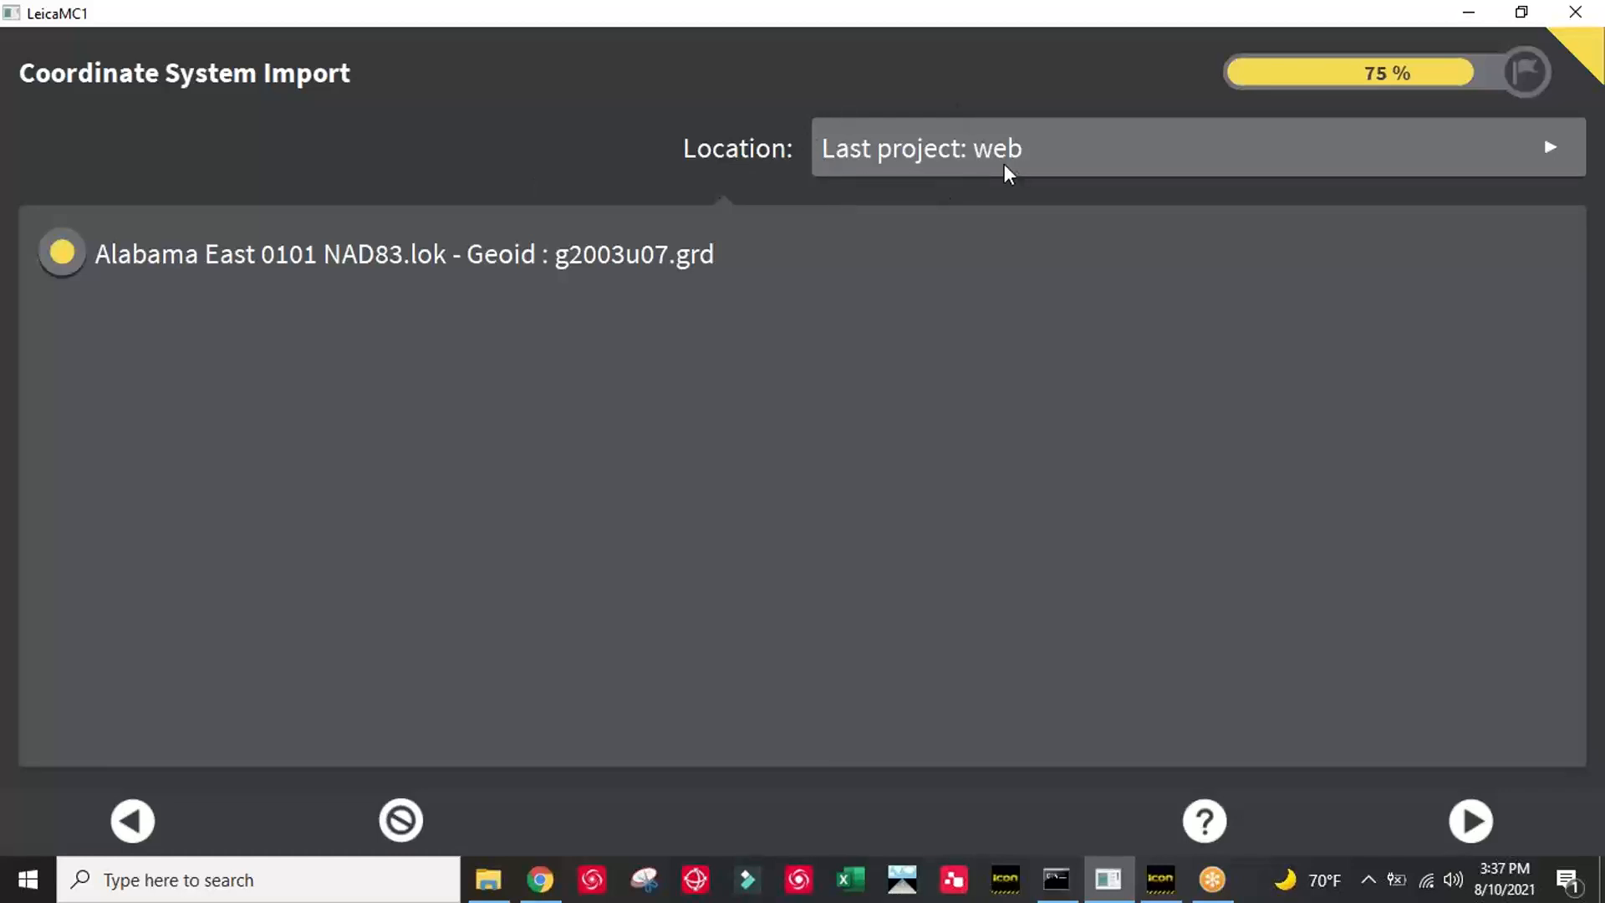
Set the coordinate system import location to USB and check the folders on the FAT (E:) drive in File Explorer
{"action": "left_click", "coordinate": [1130, 155]}
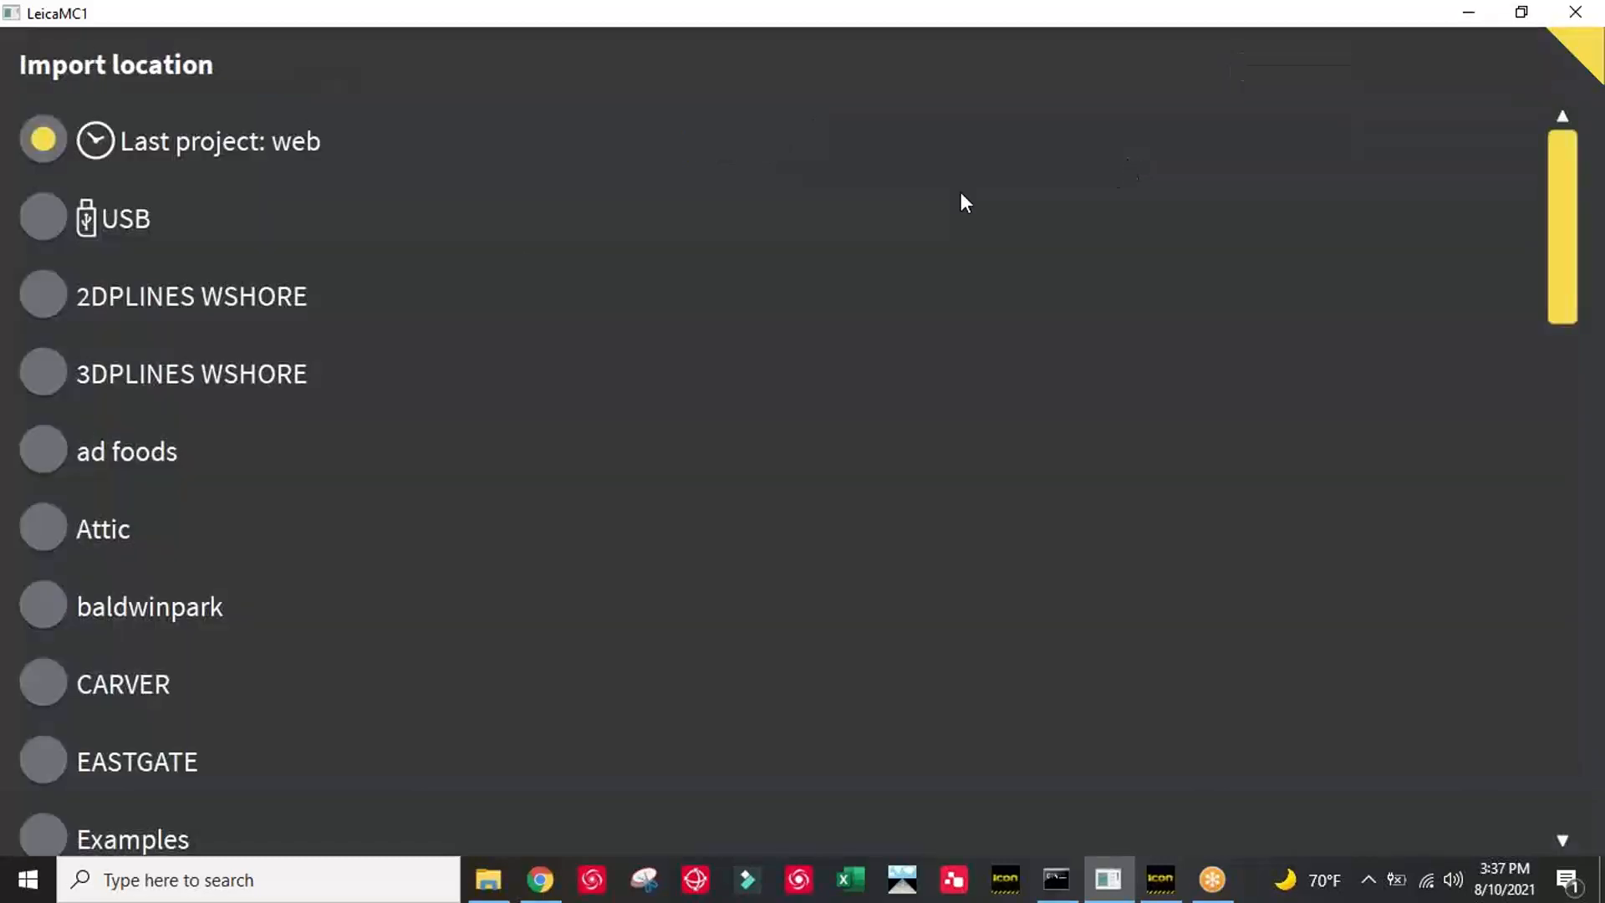
{"action": "left_click", "coordinate": [134, 219]}
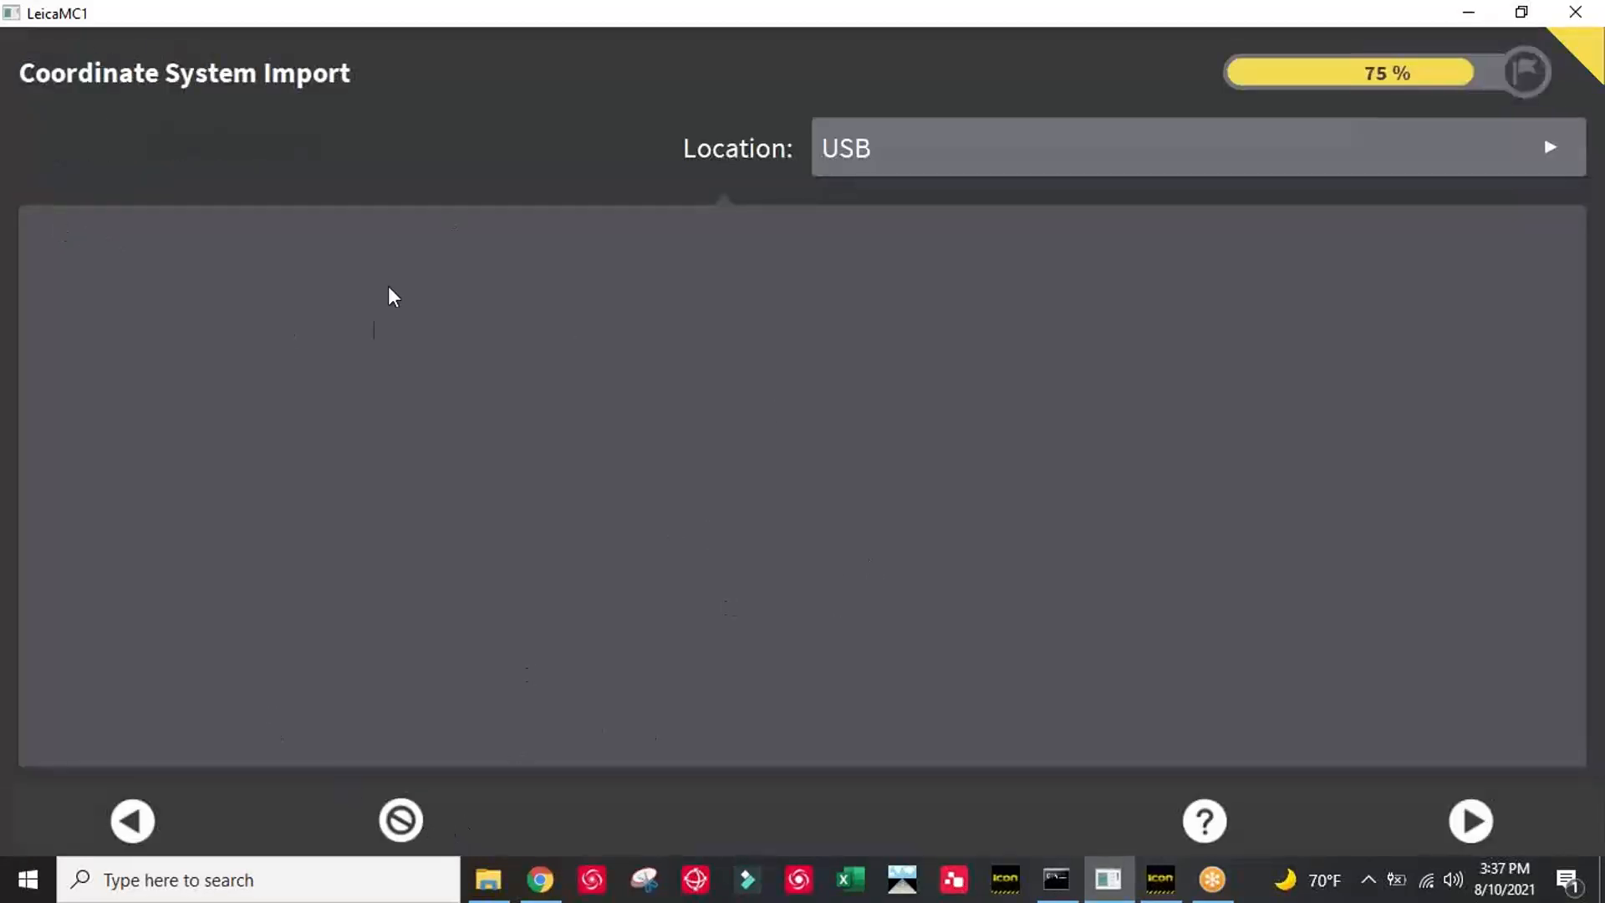
{"action": "left_click", "coordinate": [492, 886]}
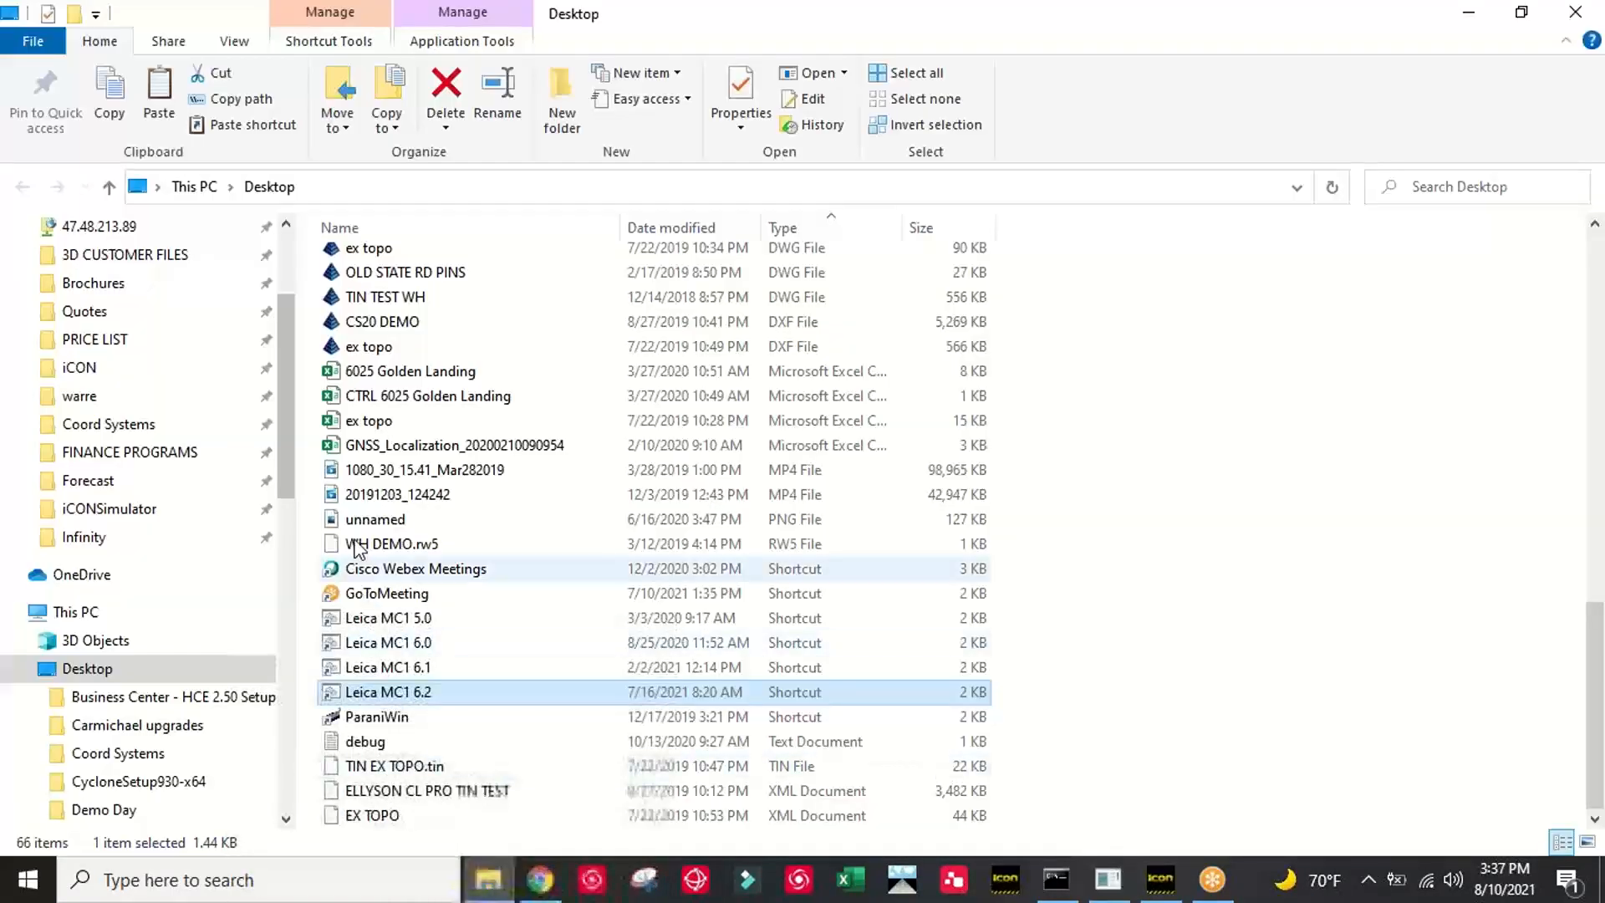
{"action": "left_click", "coordinate": [74, 615]}
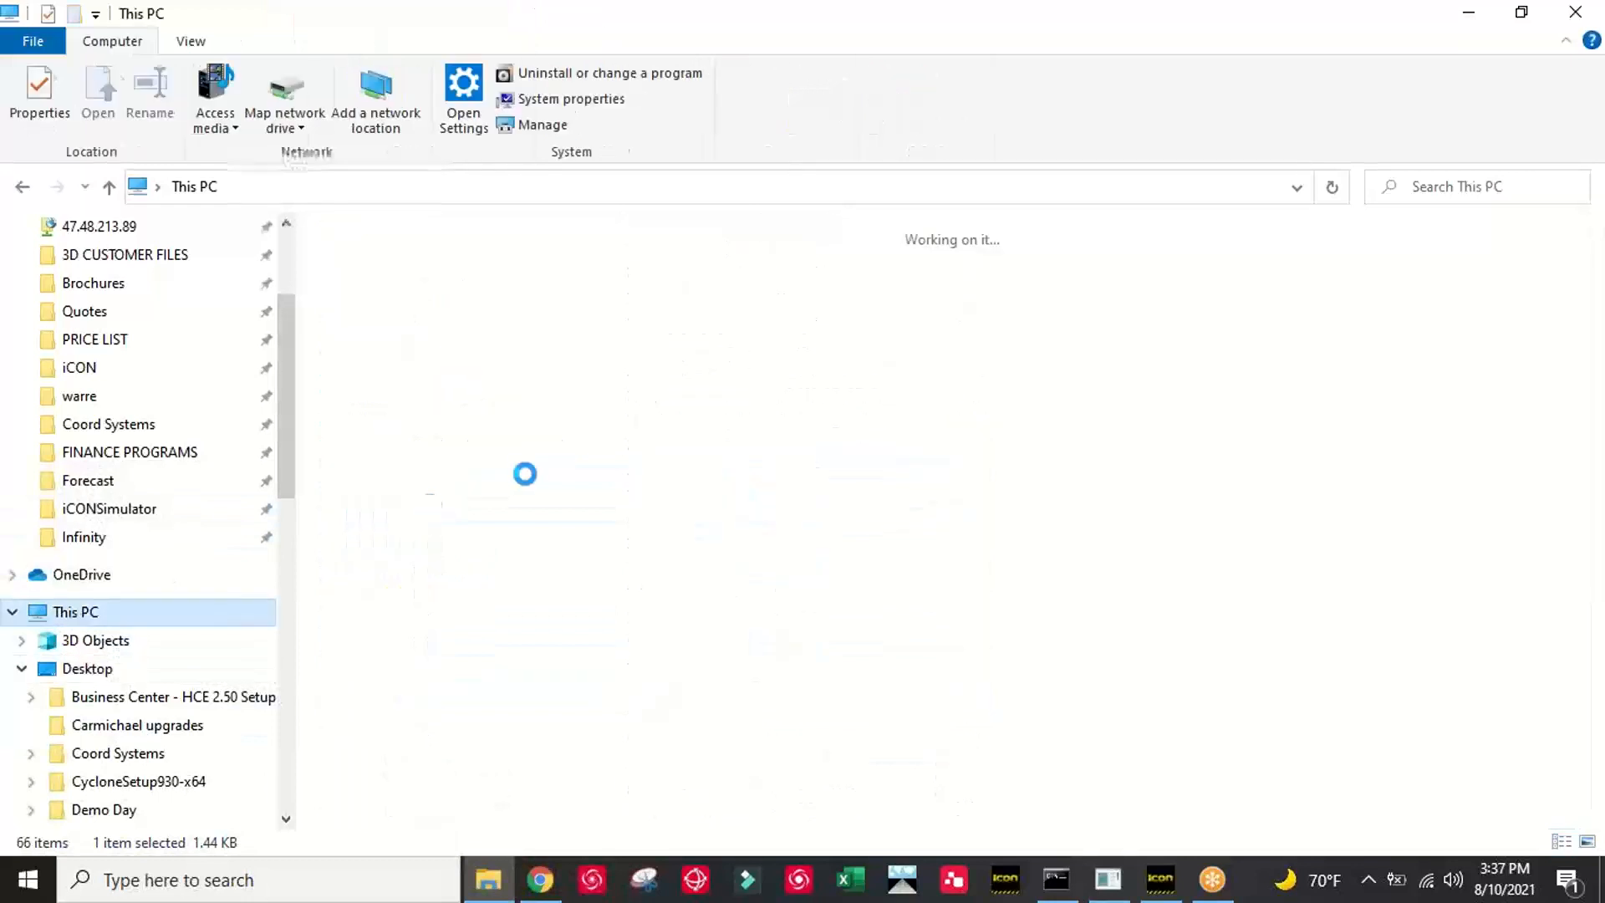
{"action": "left_click", "coordinate": [1065, 447]}
{"action": "double_click", "coordinate": [1065, 443]}
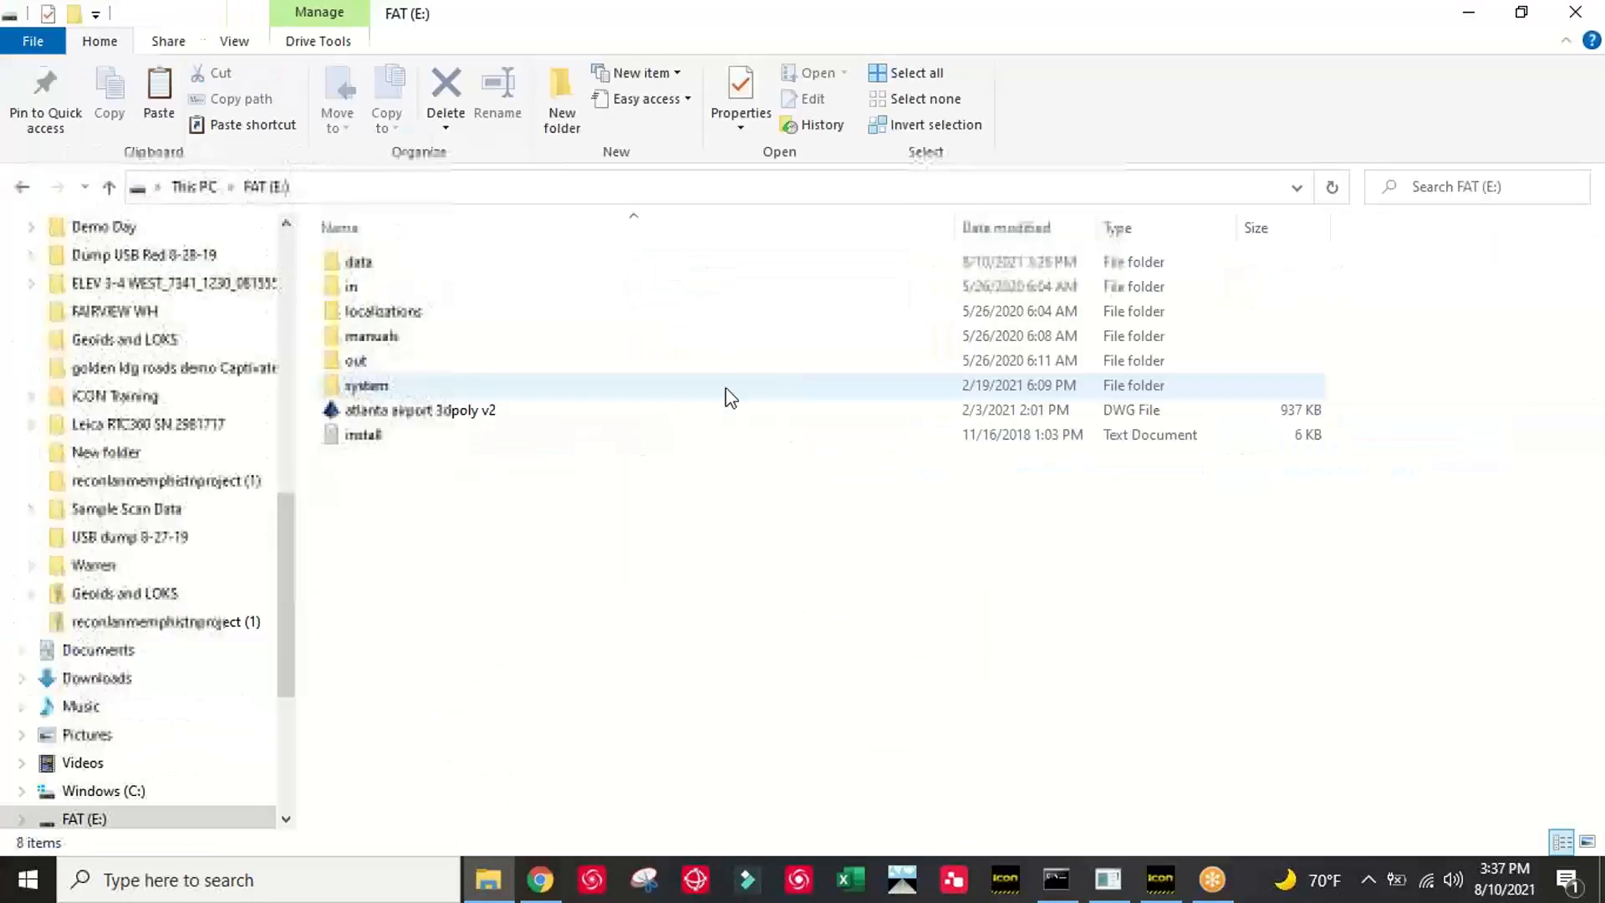
{"action": "double_click", "coordinate": [352, 289]}
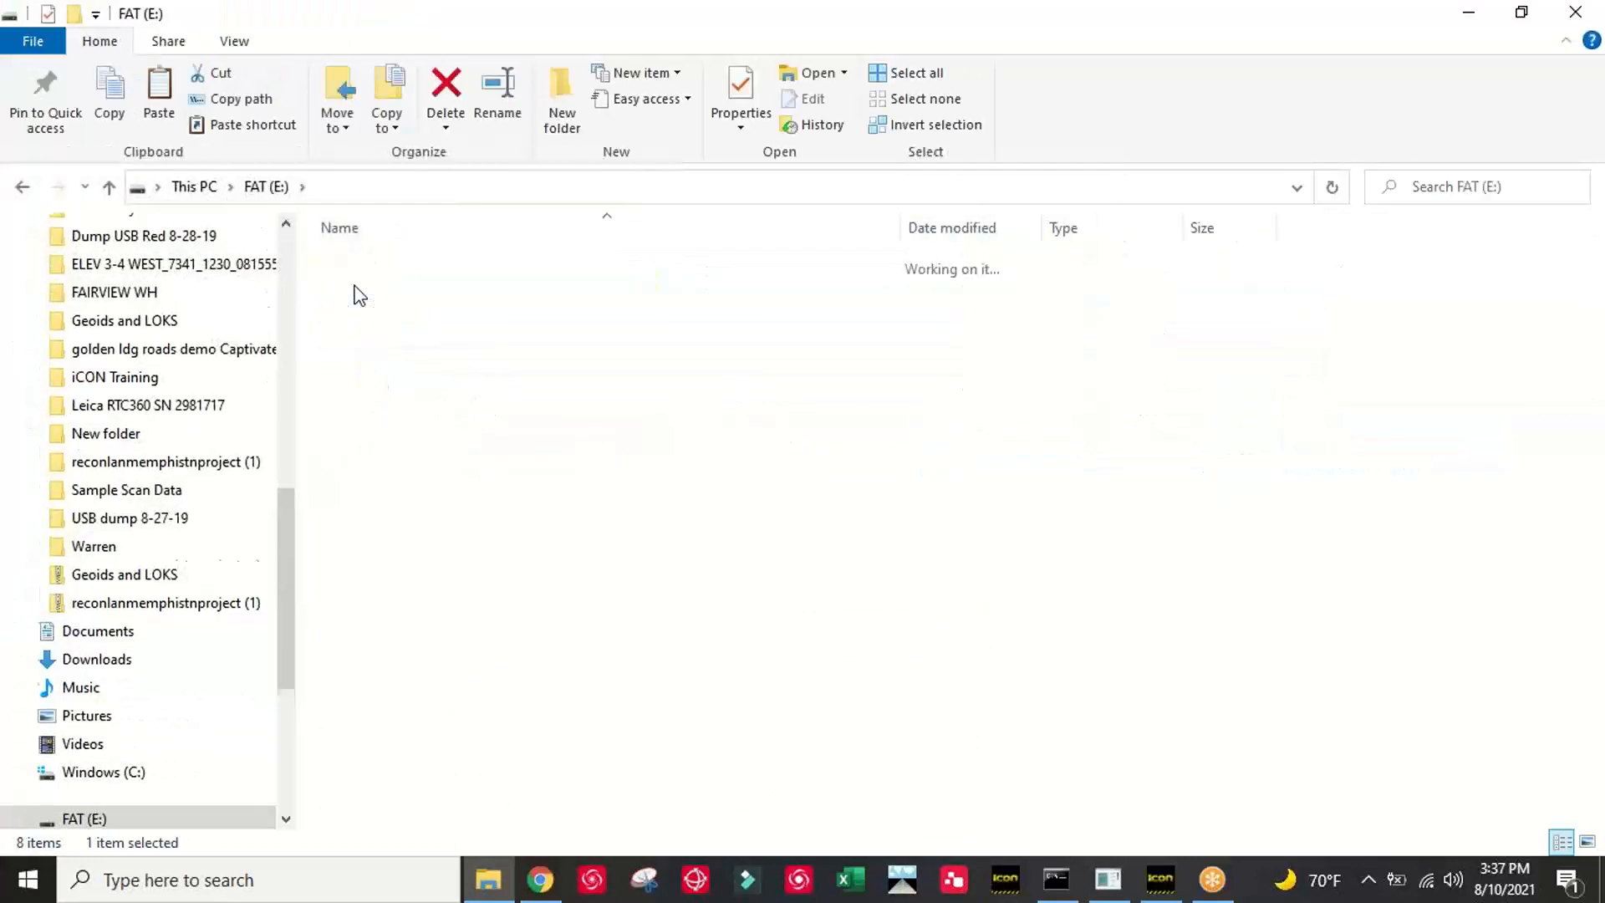
{"action": "left_click", "coordinate": [266, 188]}
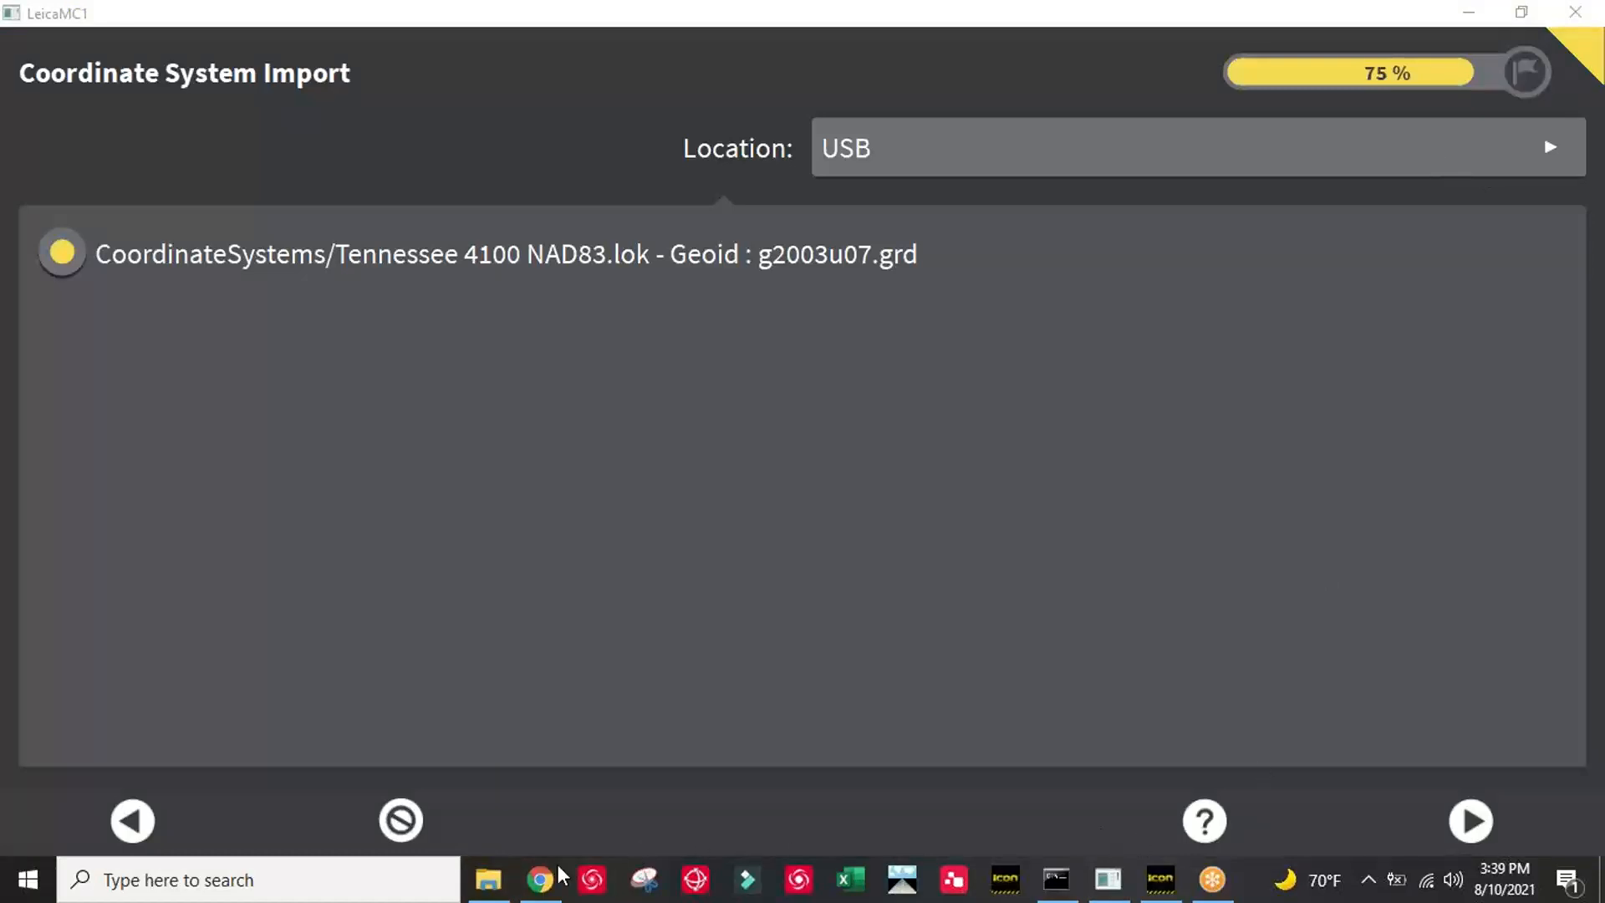
Examine the CoordinateSystems folder on the FAT drive in File Explorer alongside the iCON window, and return to LeicaMC1
{"action": "left_click", "coordinate": [488, 880]}
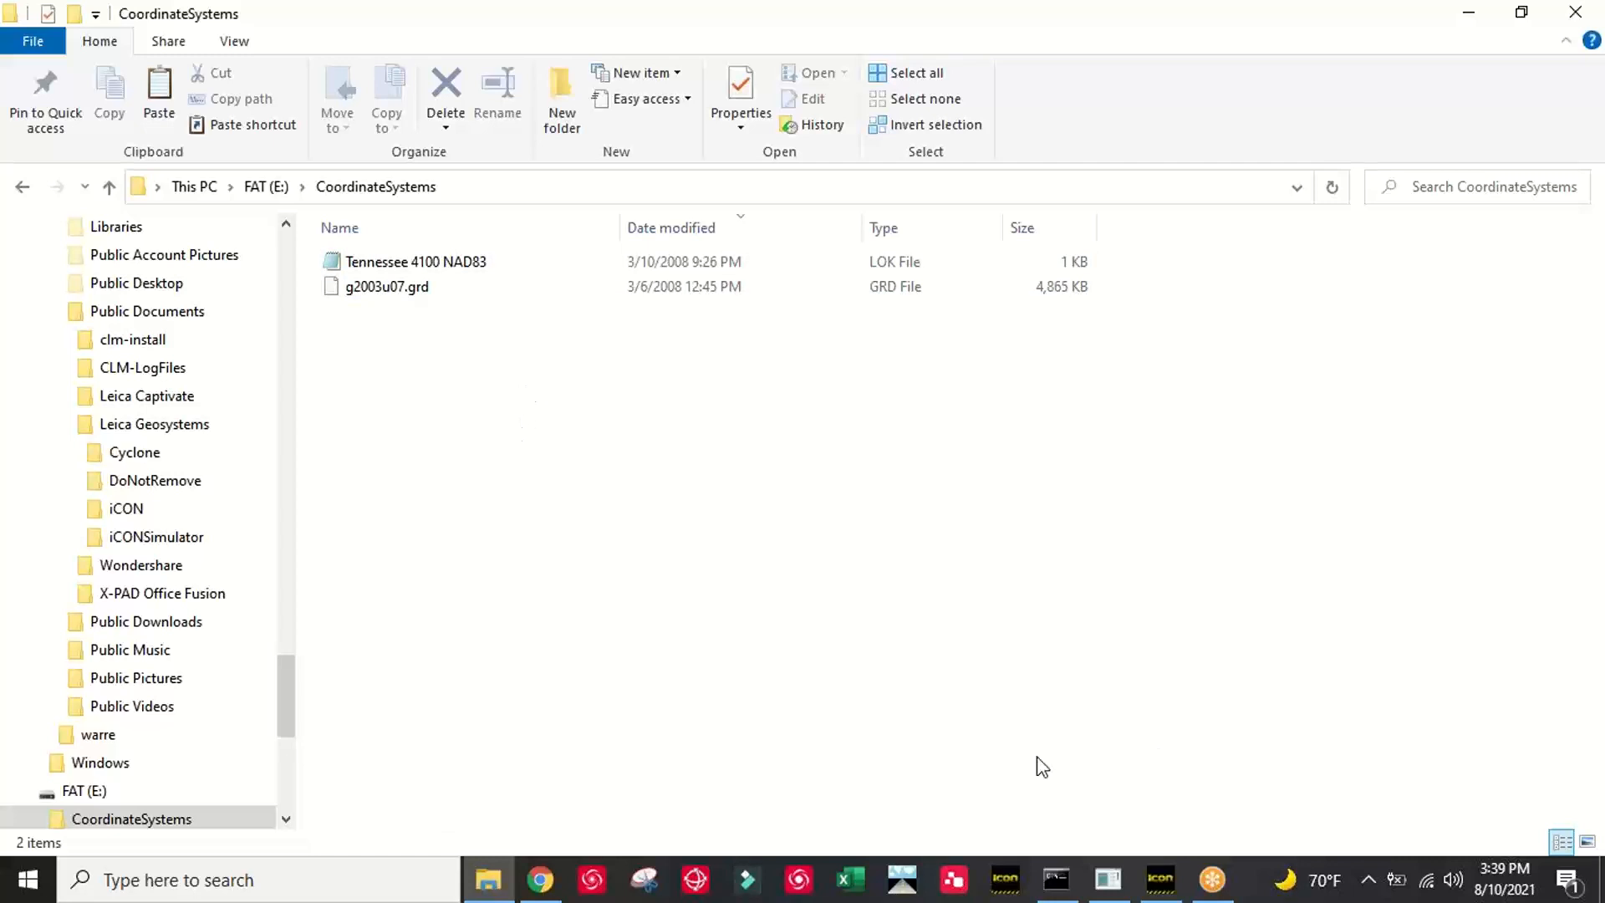
{"action": "left_click", "coordinate": [1161, 880]}
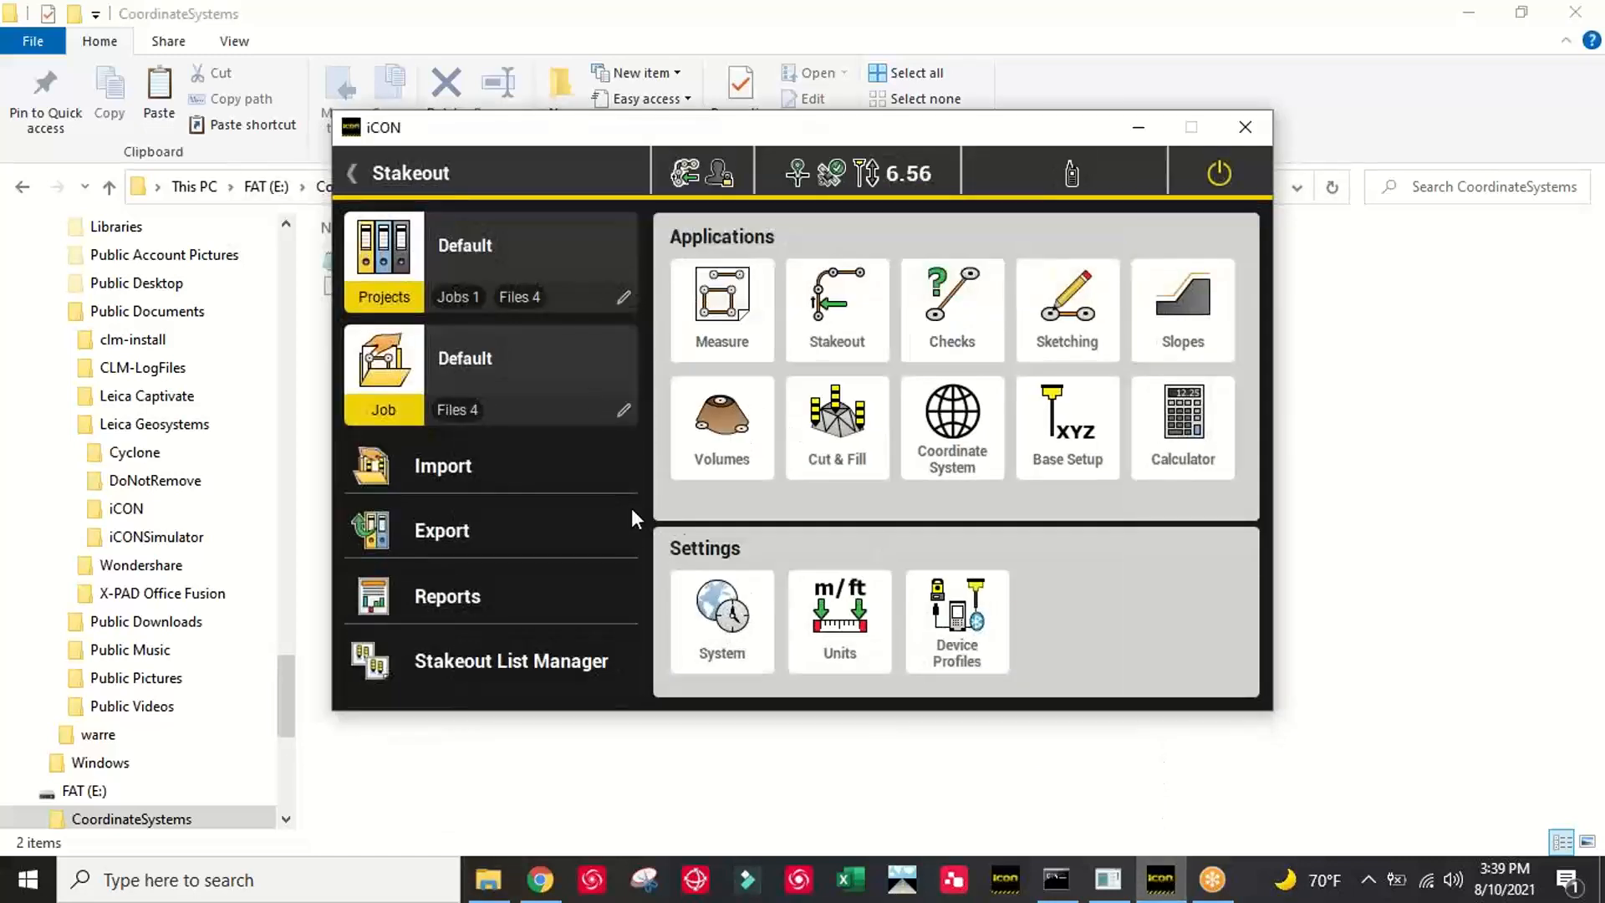
{"action": "left_click_drag", "start_coordinate": [717, 127], "coordinate": [975, 137]}
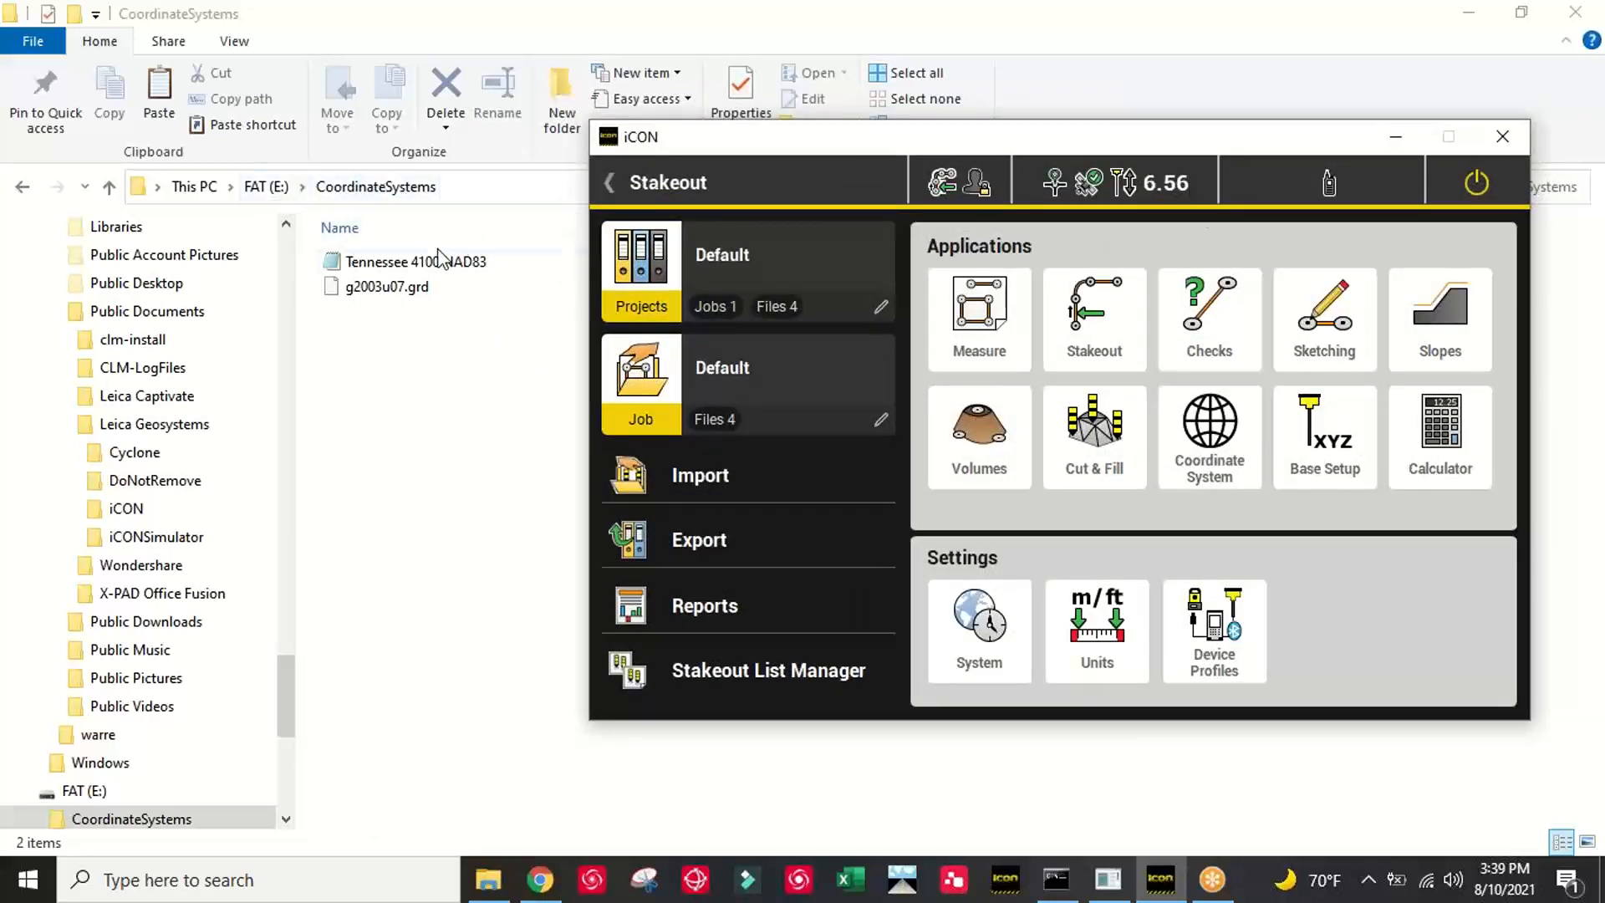
{"action": "left_click_drag", "start_coordinate": [1137, 137], "coordinate": [1044, 154]}
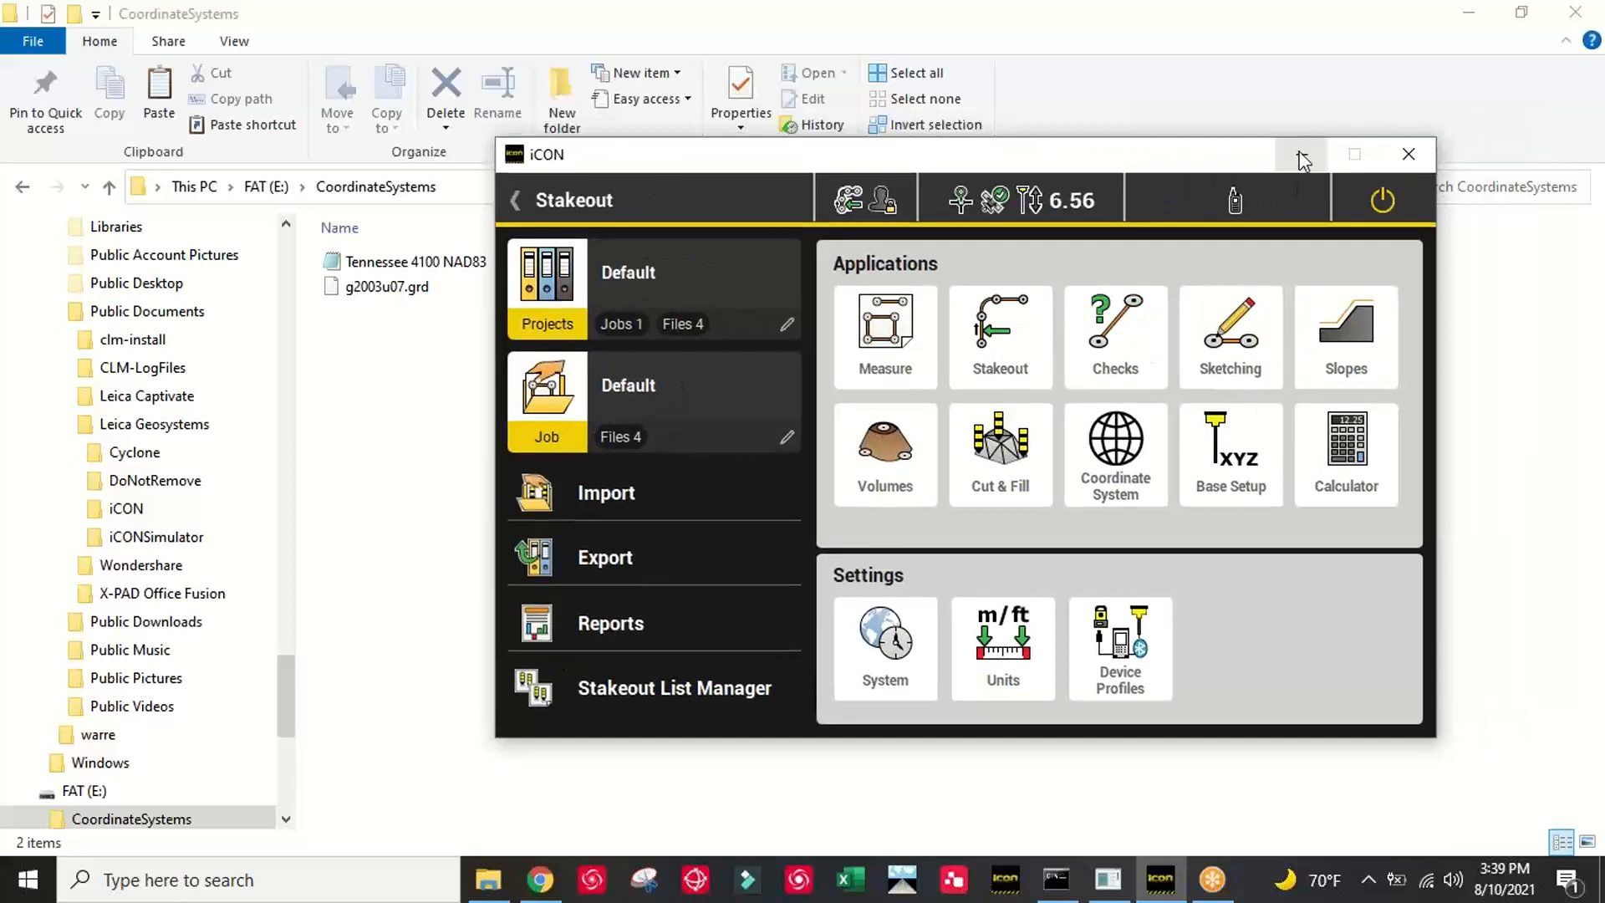
{"action": "left_click", "coordinate": [1301, 157]}
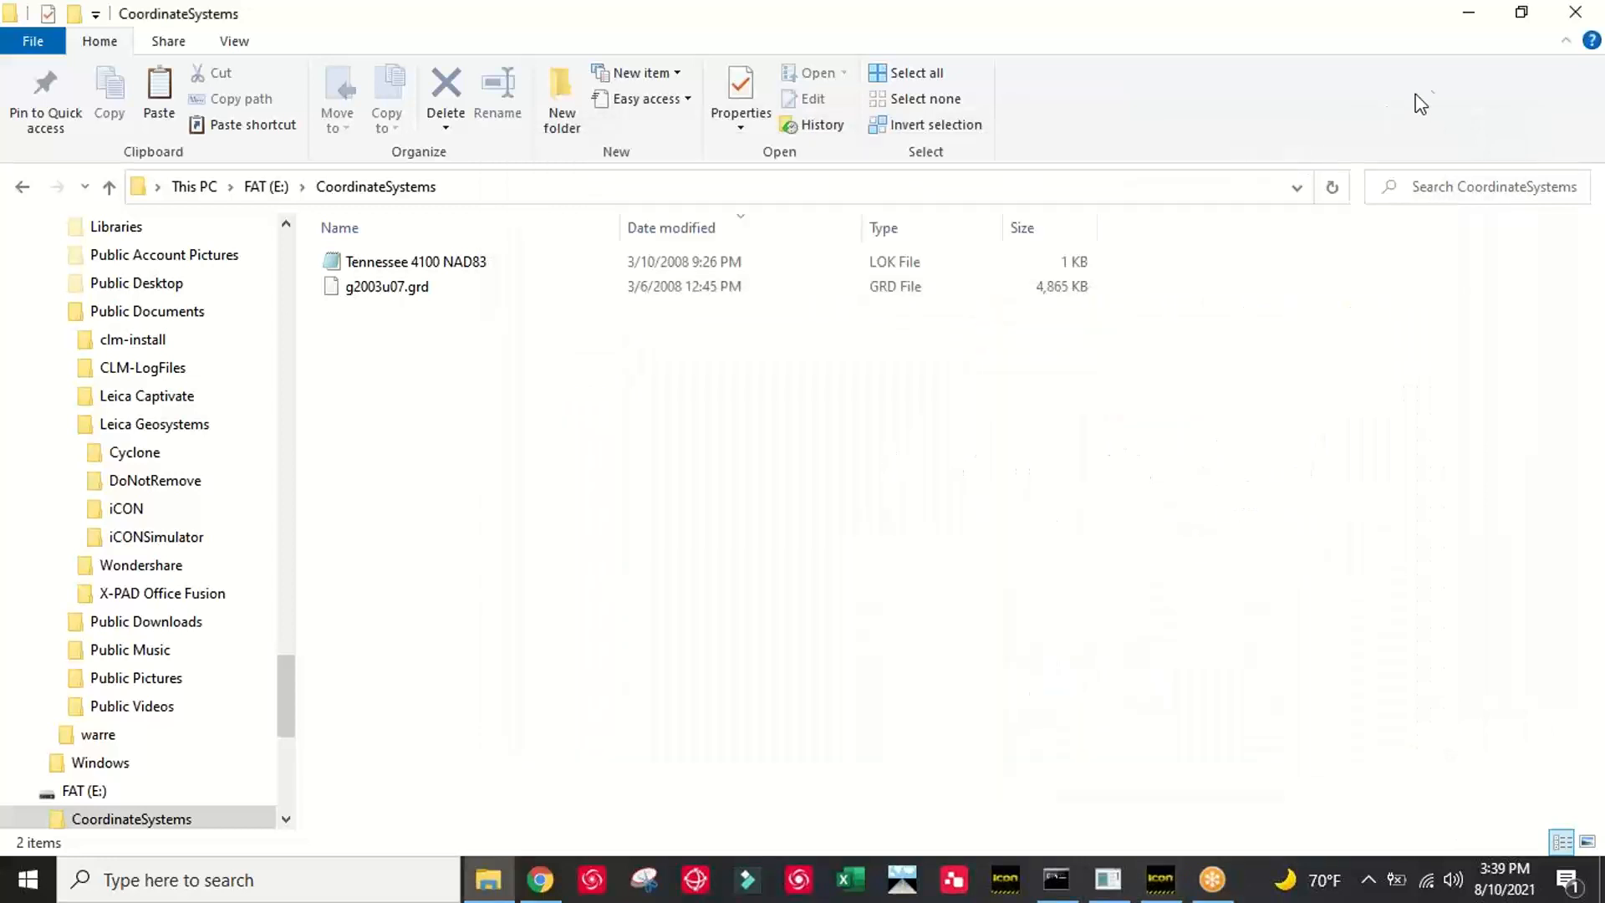
{"action": "left_click", "coordinate": [1109, 879]}
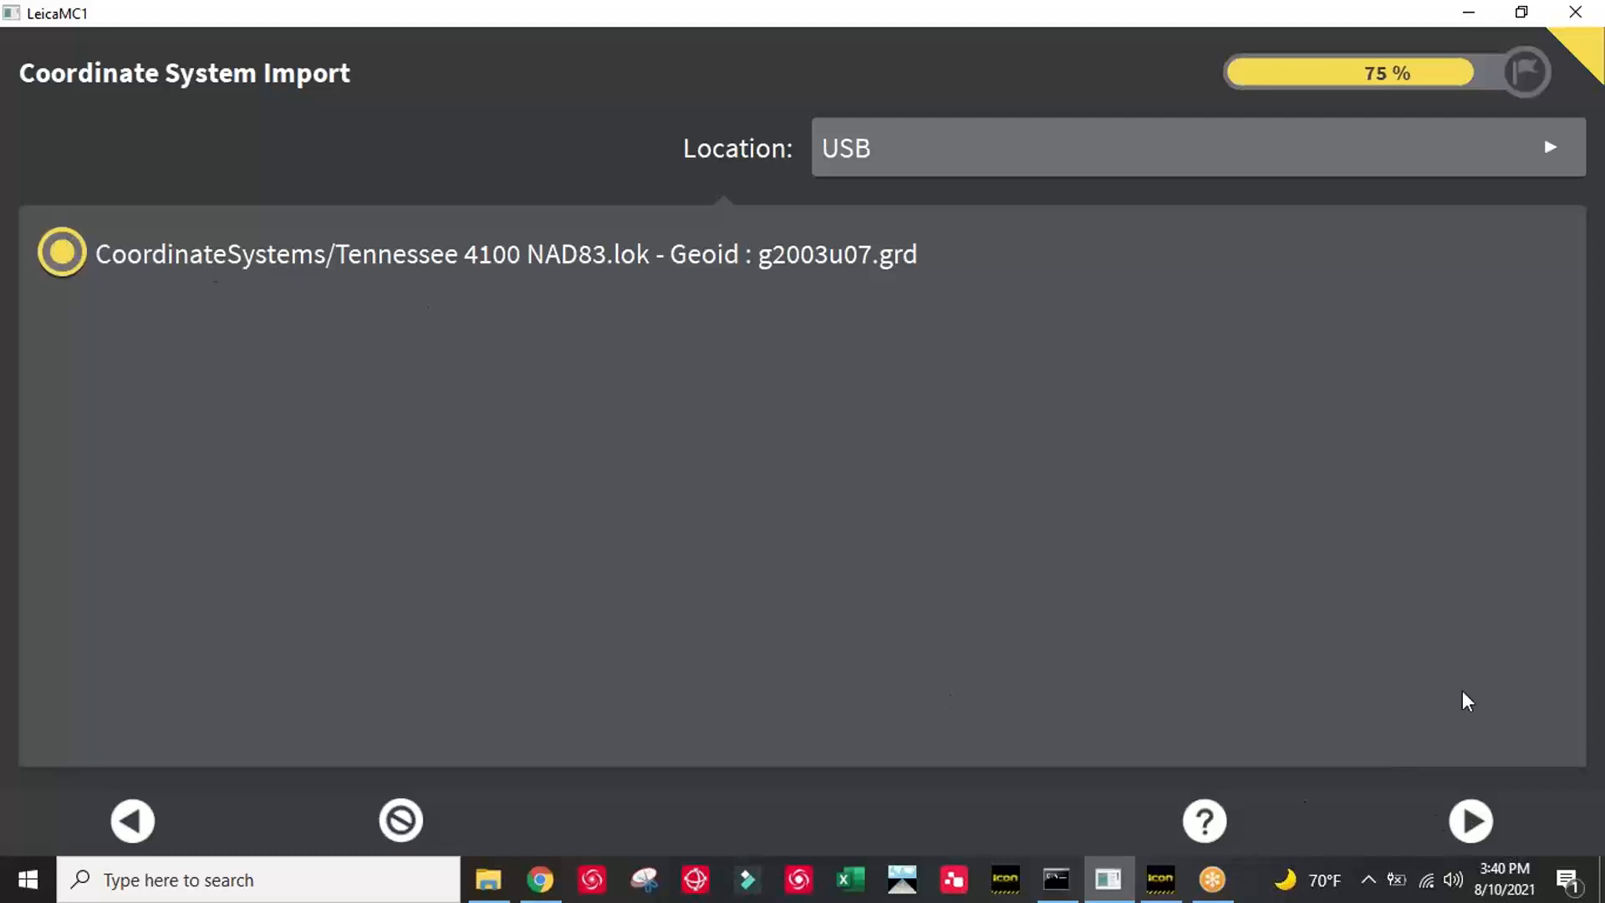
Accept the Tennessee 4100 NAD83.lok coordinate system with geoid g2003u07.grd and finish importing the files into the kinloch project
{"action": "left_click", "coordinate": [1471, 823]}
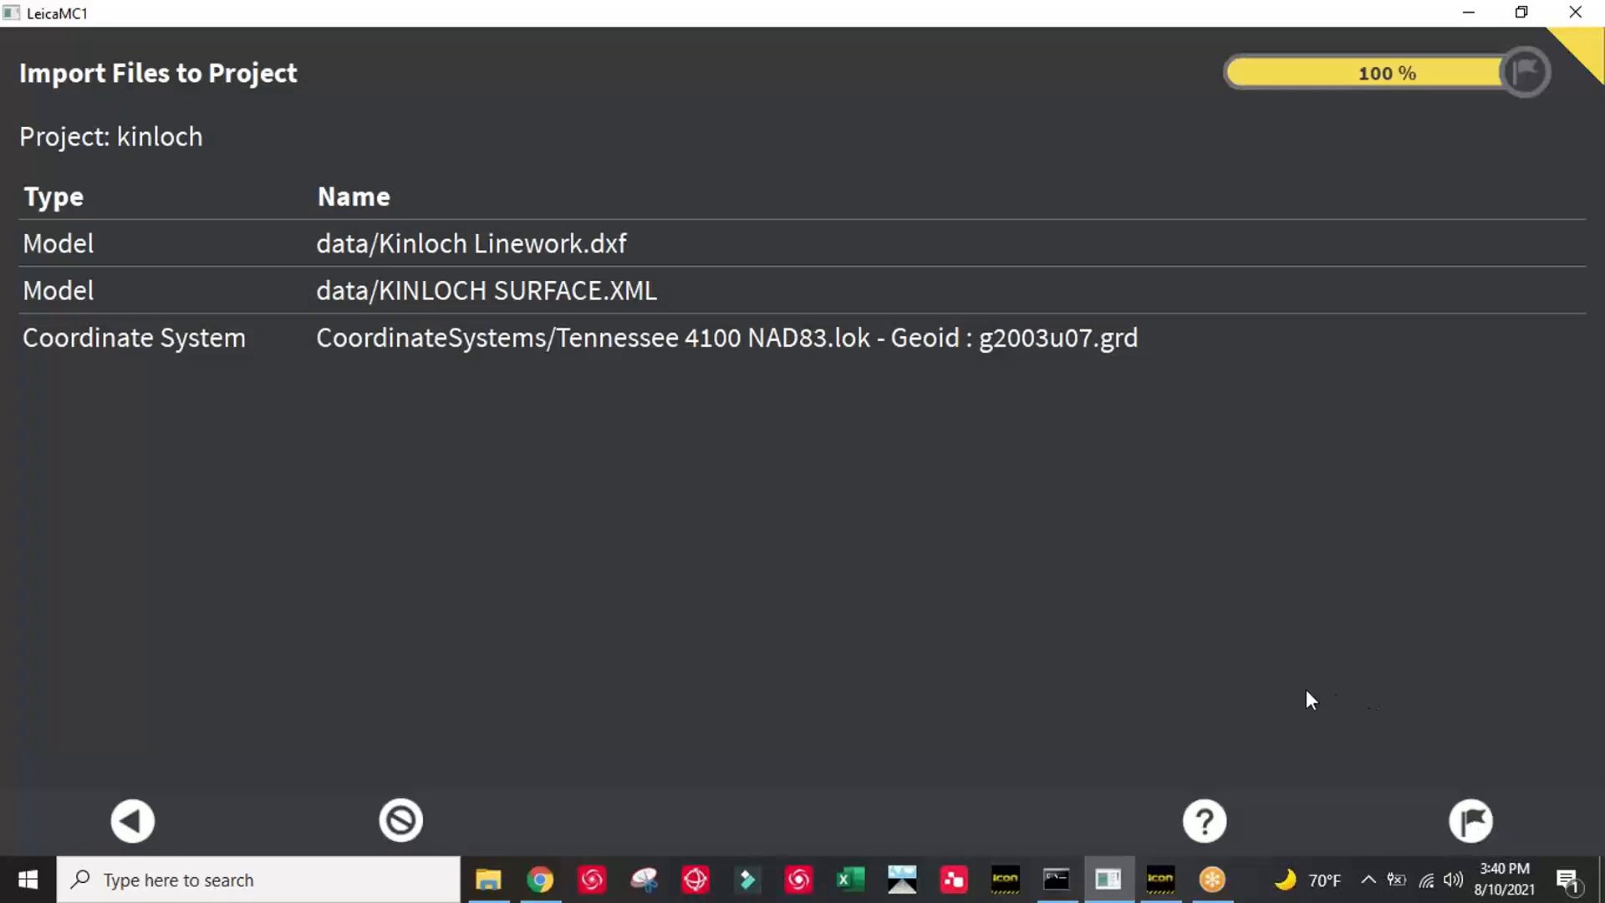
{"action": "left_click", "coordinate": [1471, 822]}
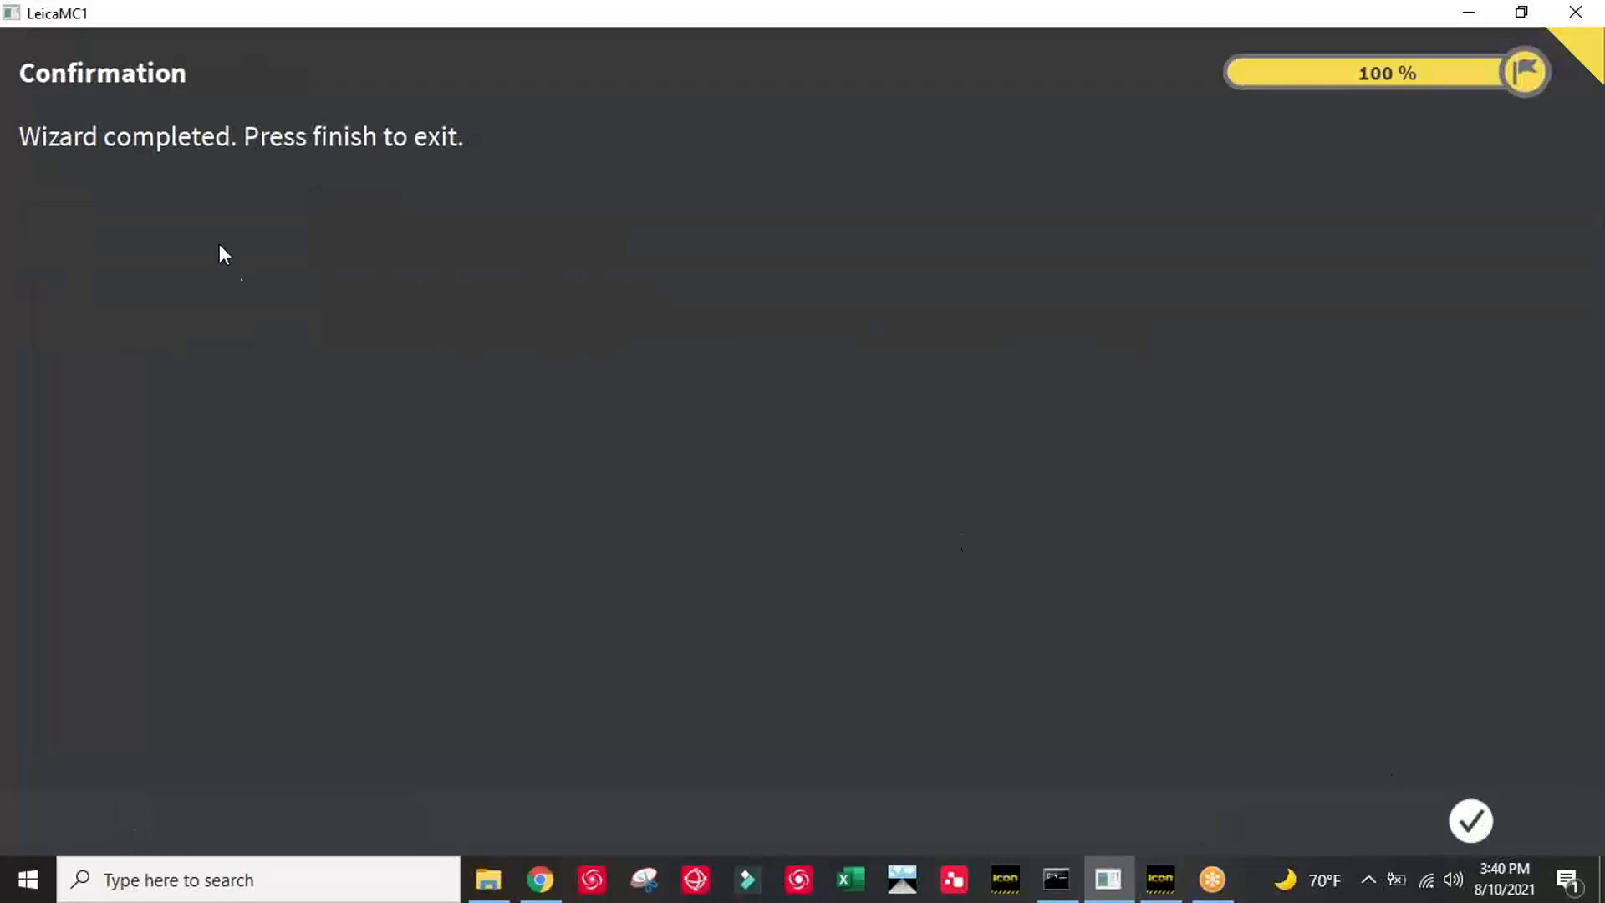
{"action": "left_click", "coordinate": [1472, 821]}
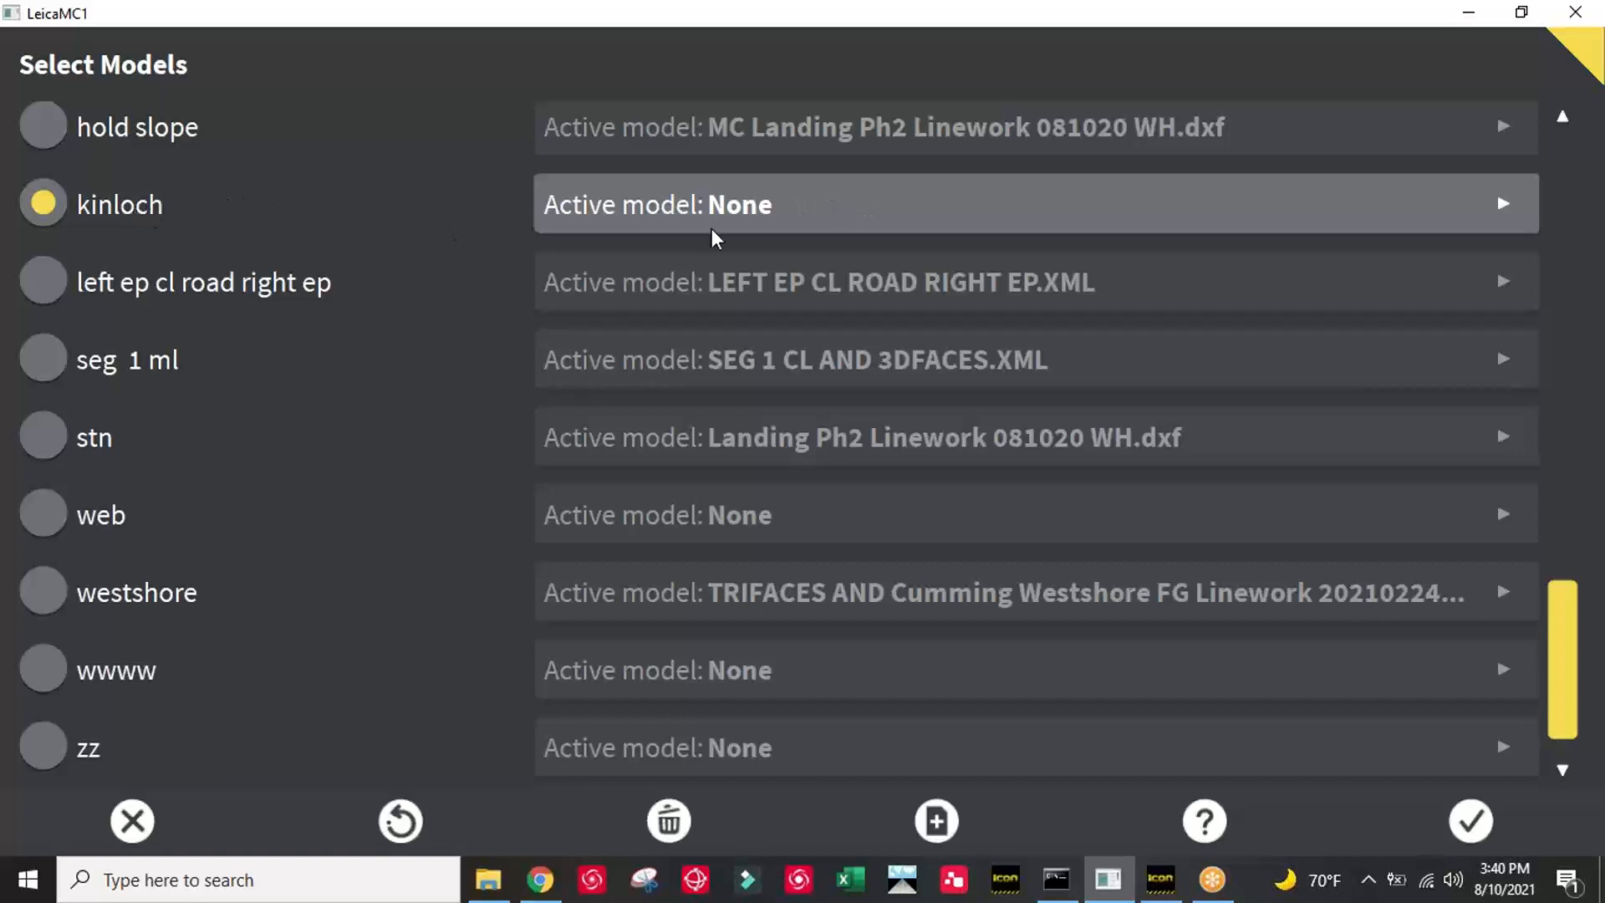
Open the kinloch project's model details and select both KINLOCH SURFACE.XML and Kinloch Linework.dxf as its models
{"action": "left_click", "coordinate": [853, 213]}
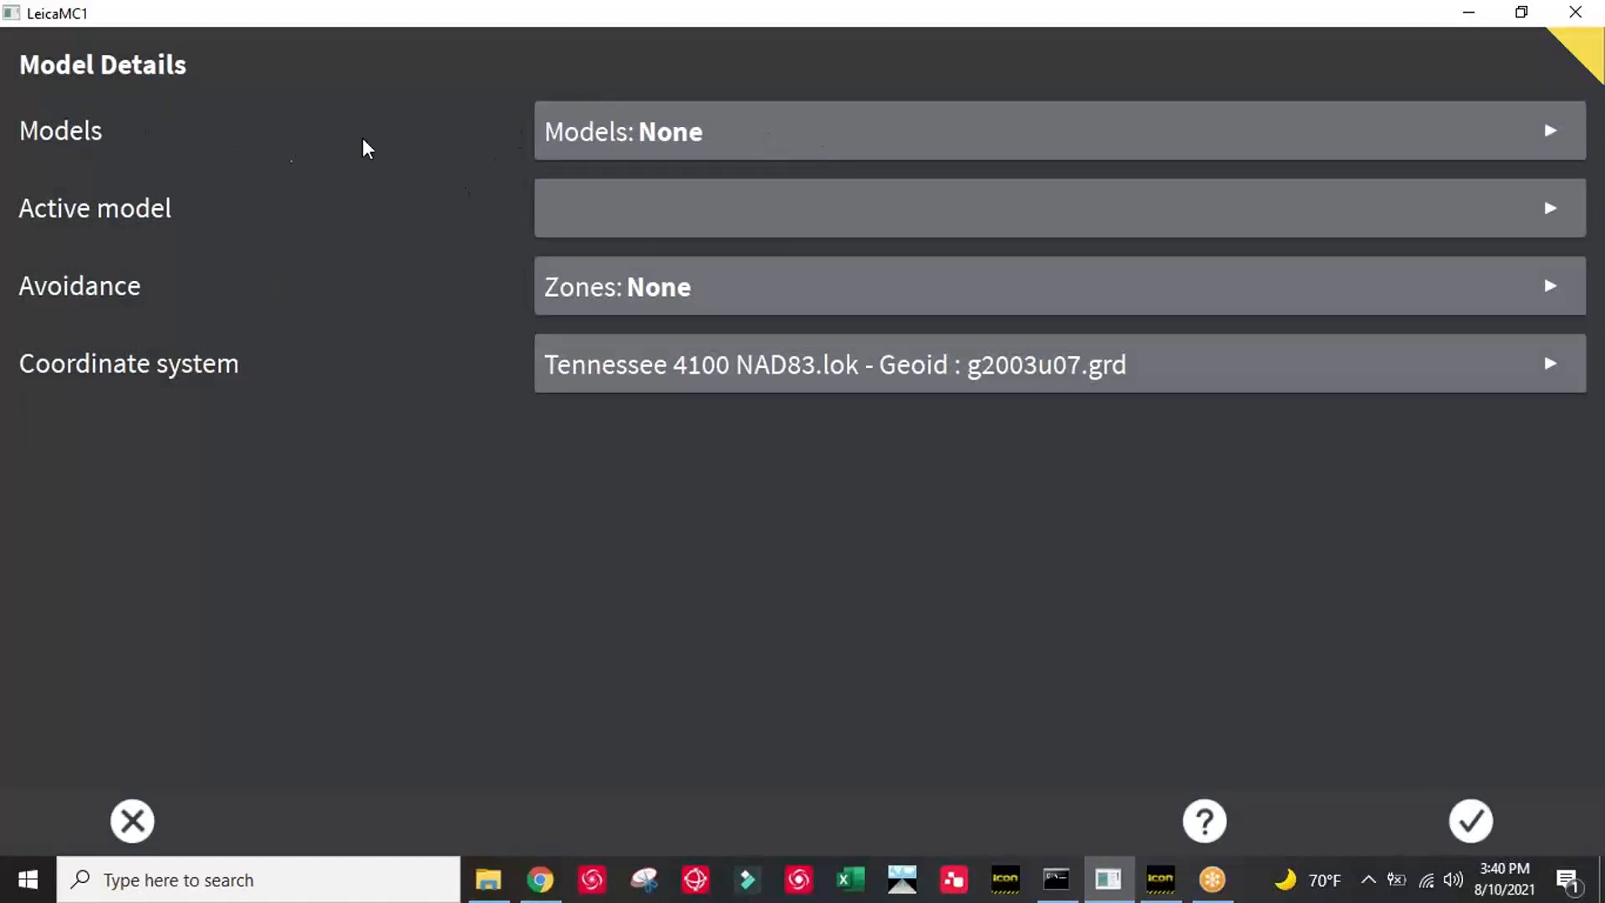
{"action": "left_click", "coordinate": [771, 132]}
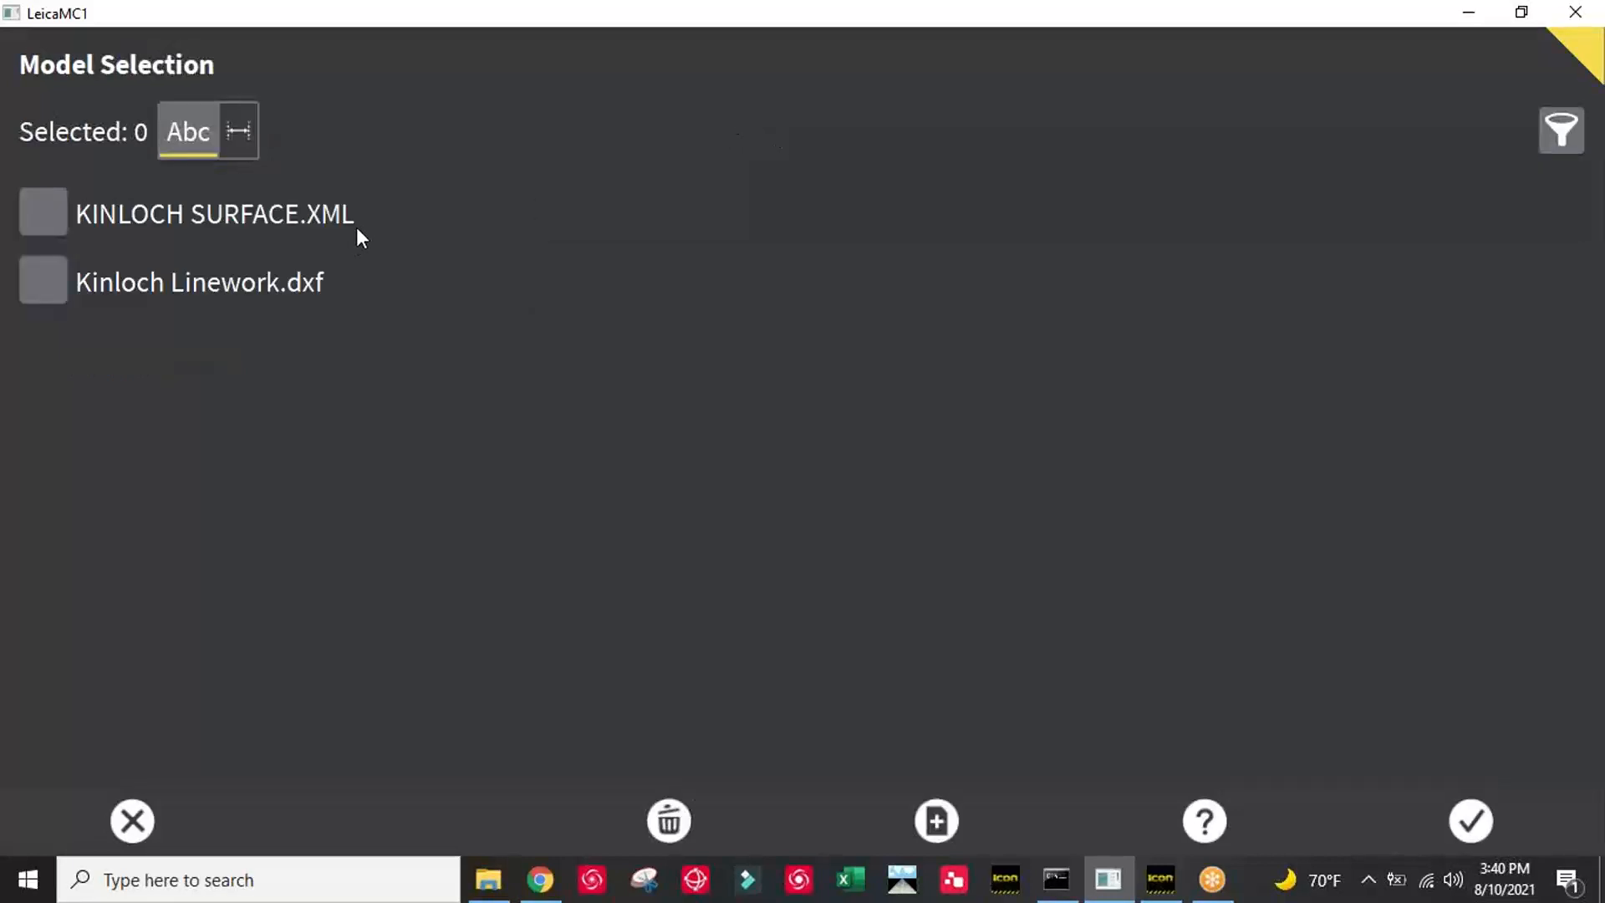
{"action": "left_click", "coordinate": [46, 212]}
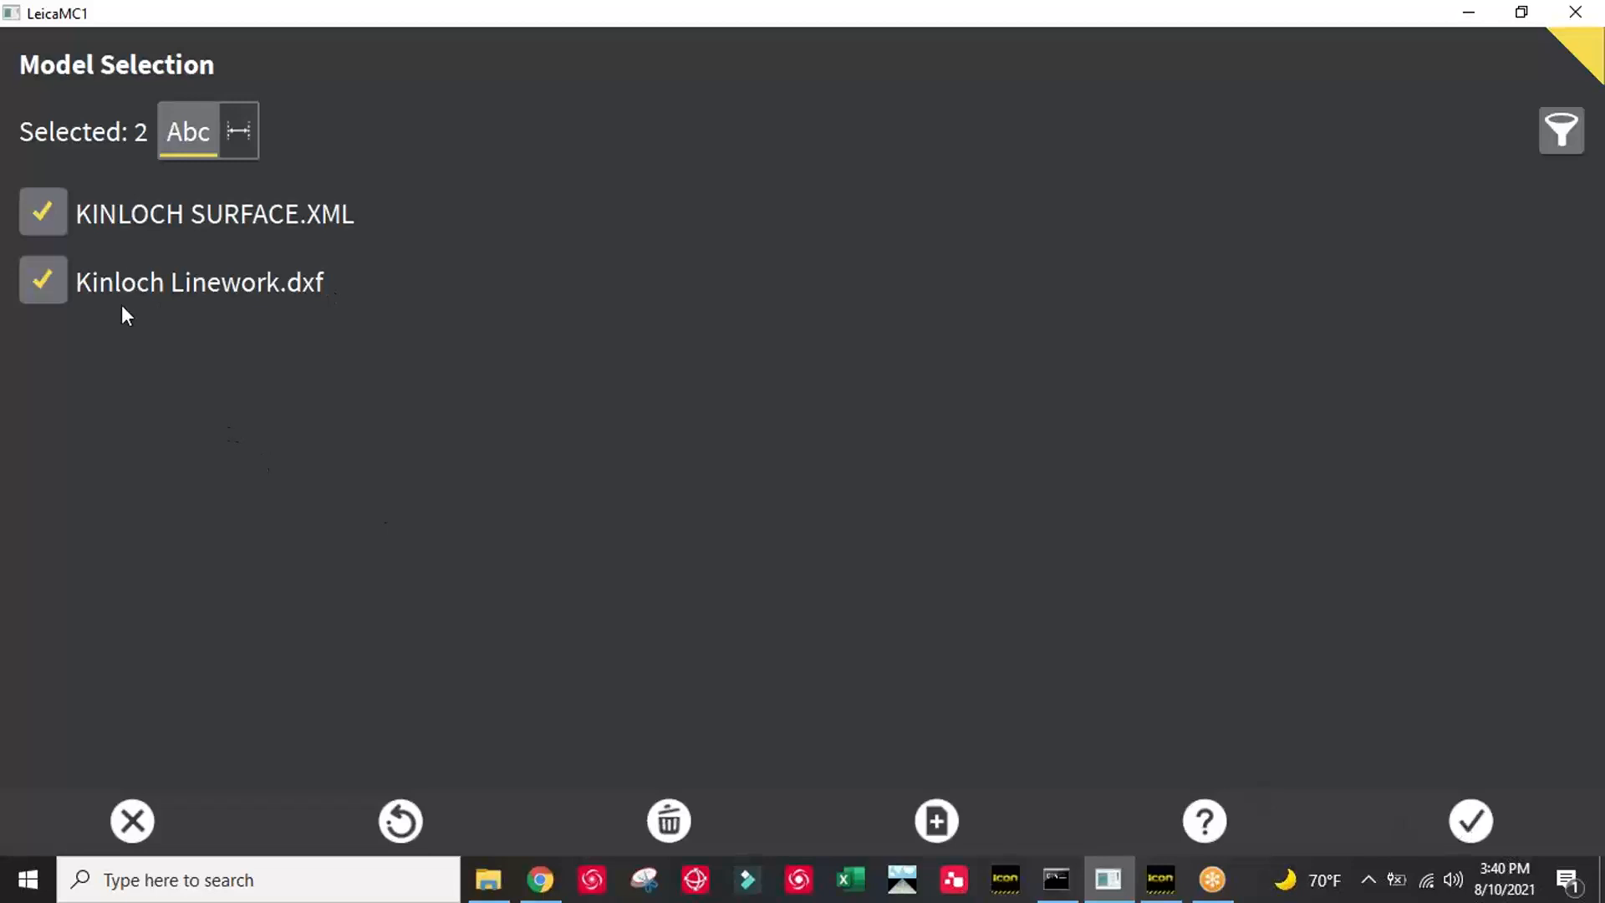
{"action": "left_click", "coordinate": [1472, 822]}
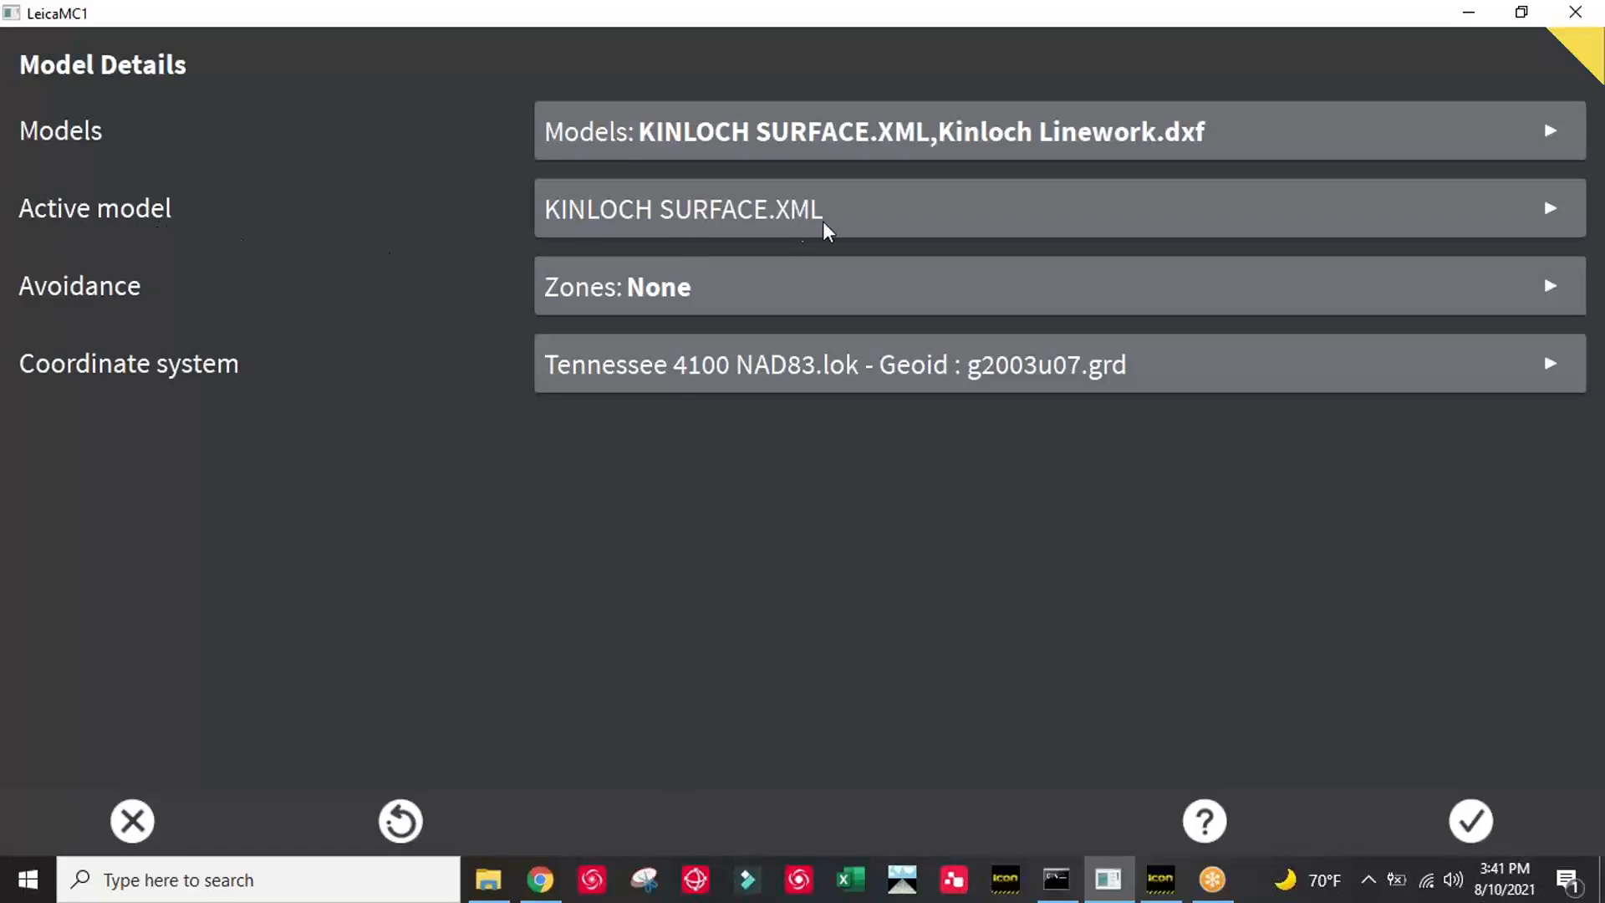
Choose KINLOCH SURFACE.XML as the active model, confirm the Tennessee 4100 NAD83.lok coordinate system, and apply the kinloch model selection
{"action": "left_click", "coordinate": [865, 217]}
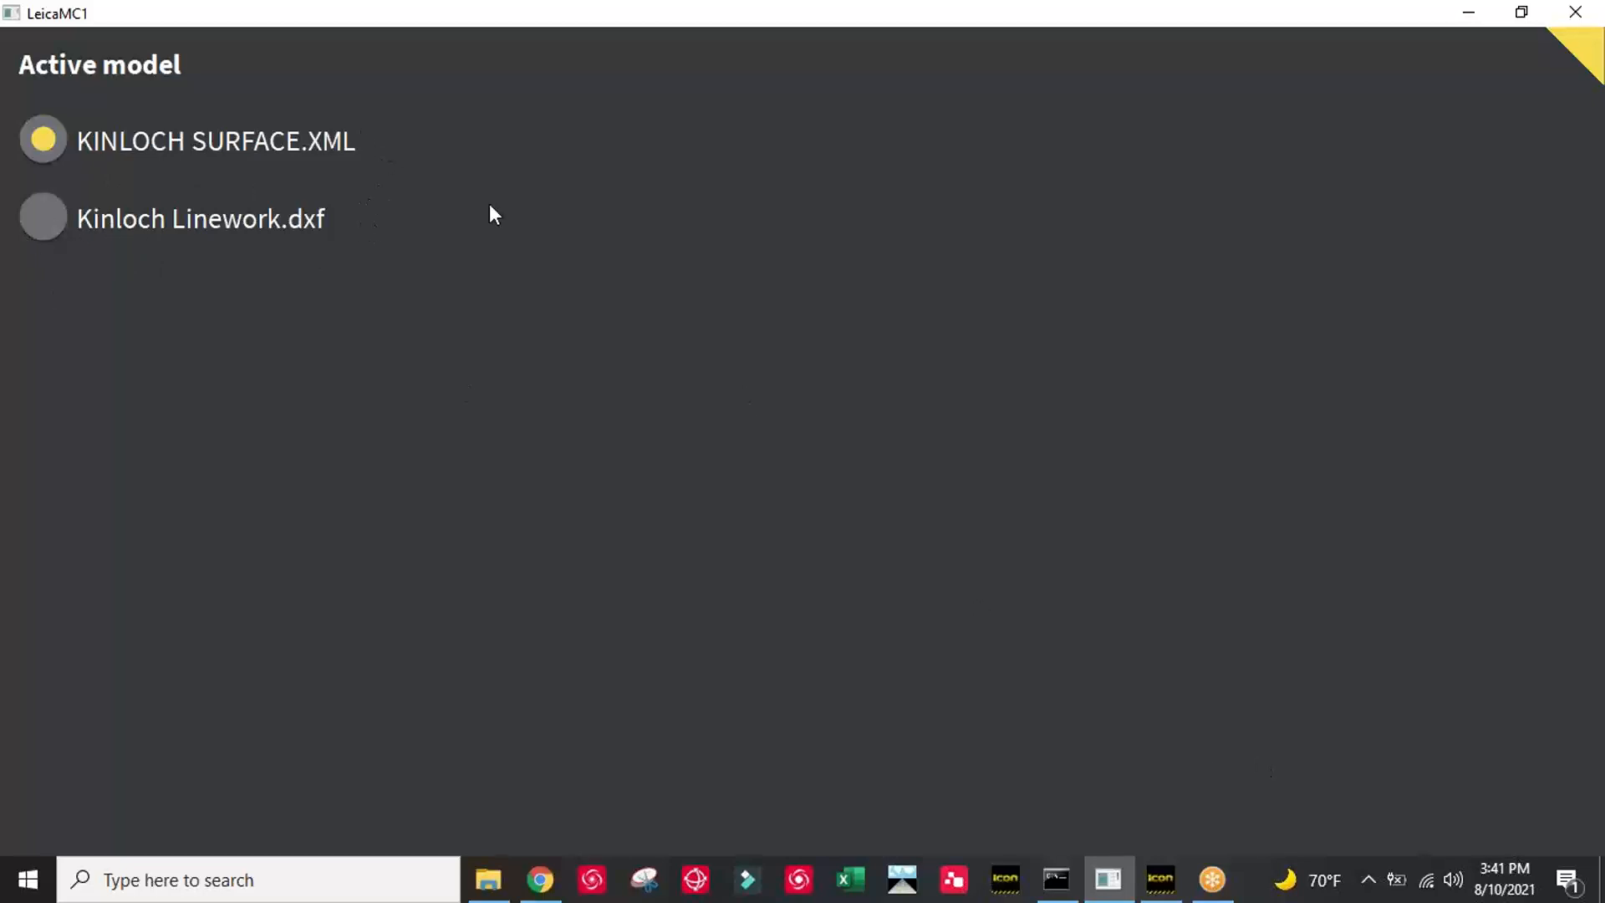
{"action": "left_click", "coordinate": [43, 141]}
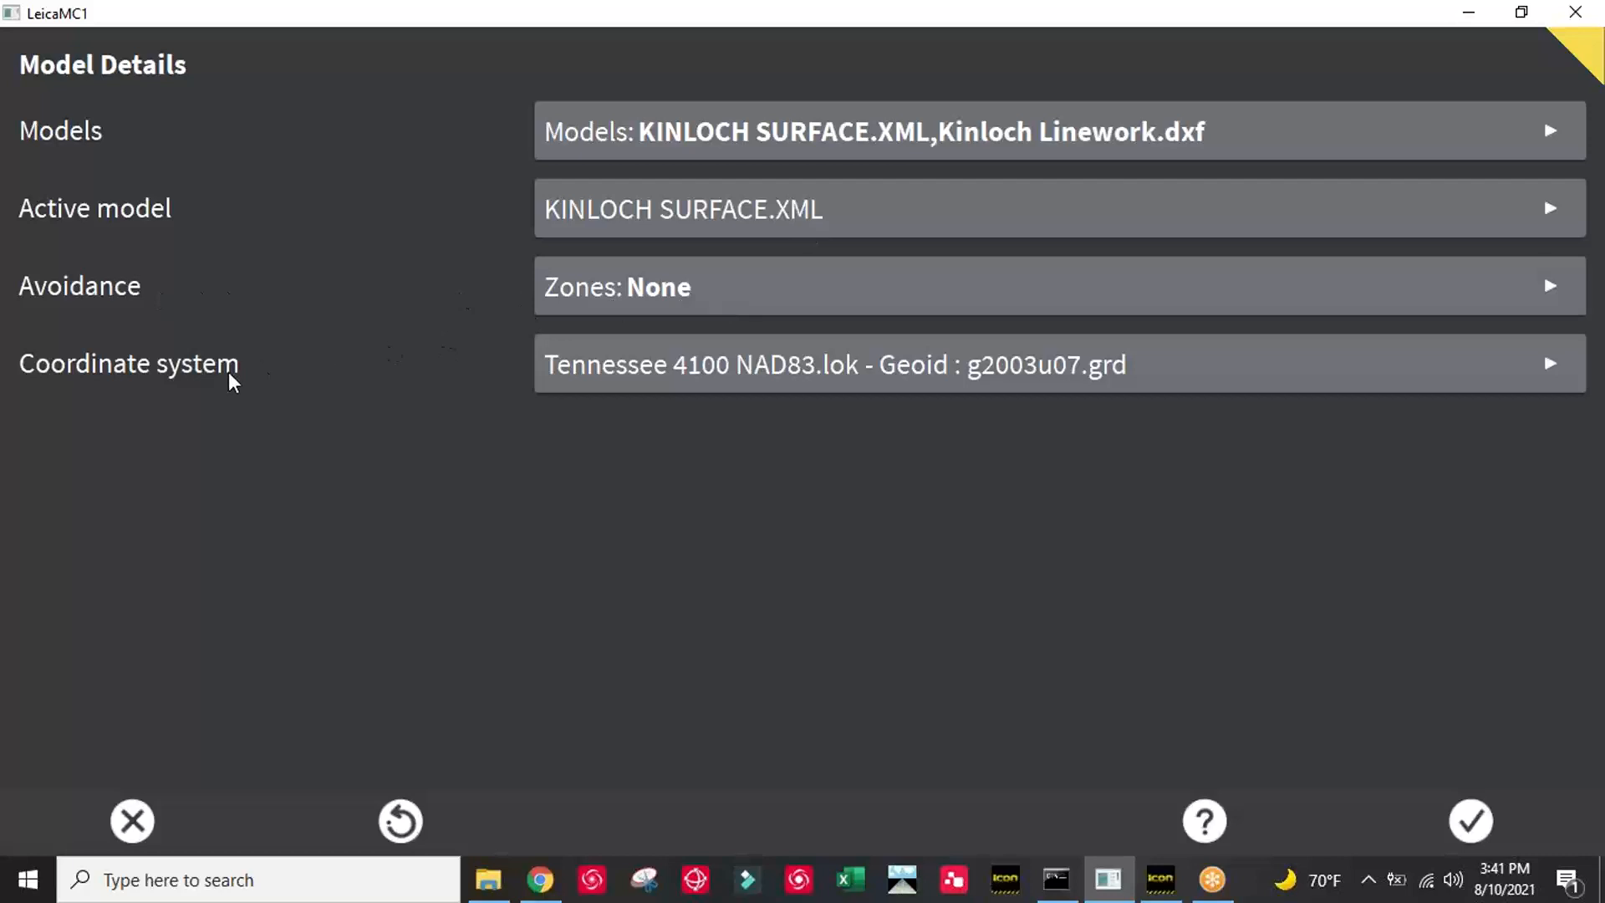
{"action": "left_click", "coordinate": [851, 364]}
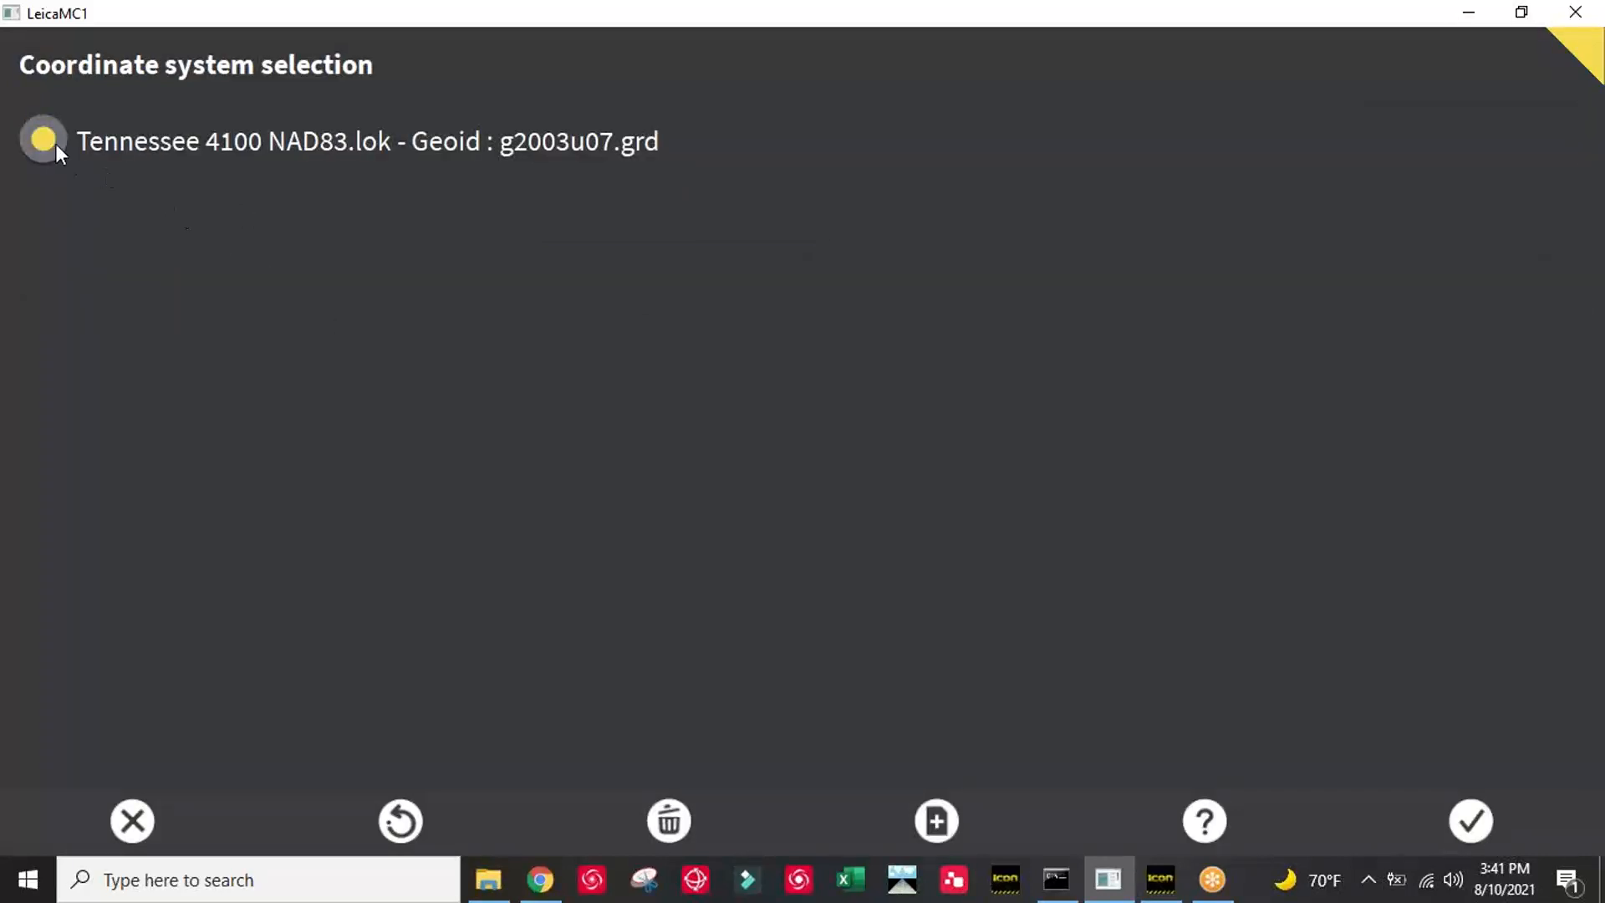
{"action": "left_click", "coordinate": [1471, 821]}
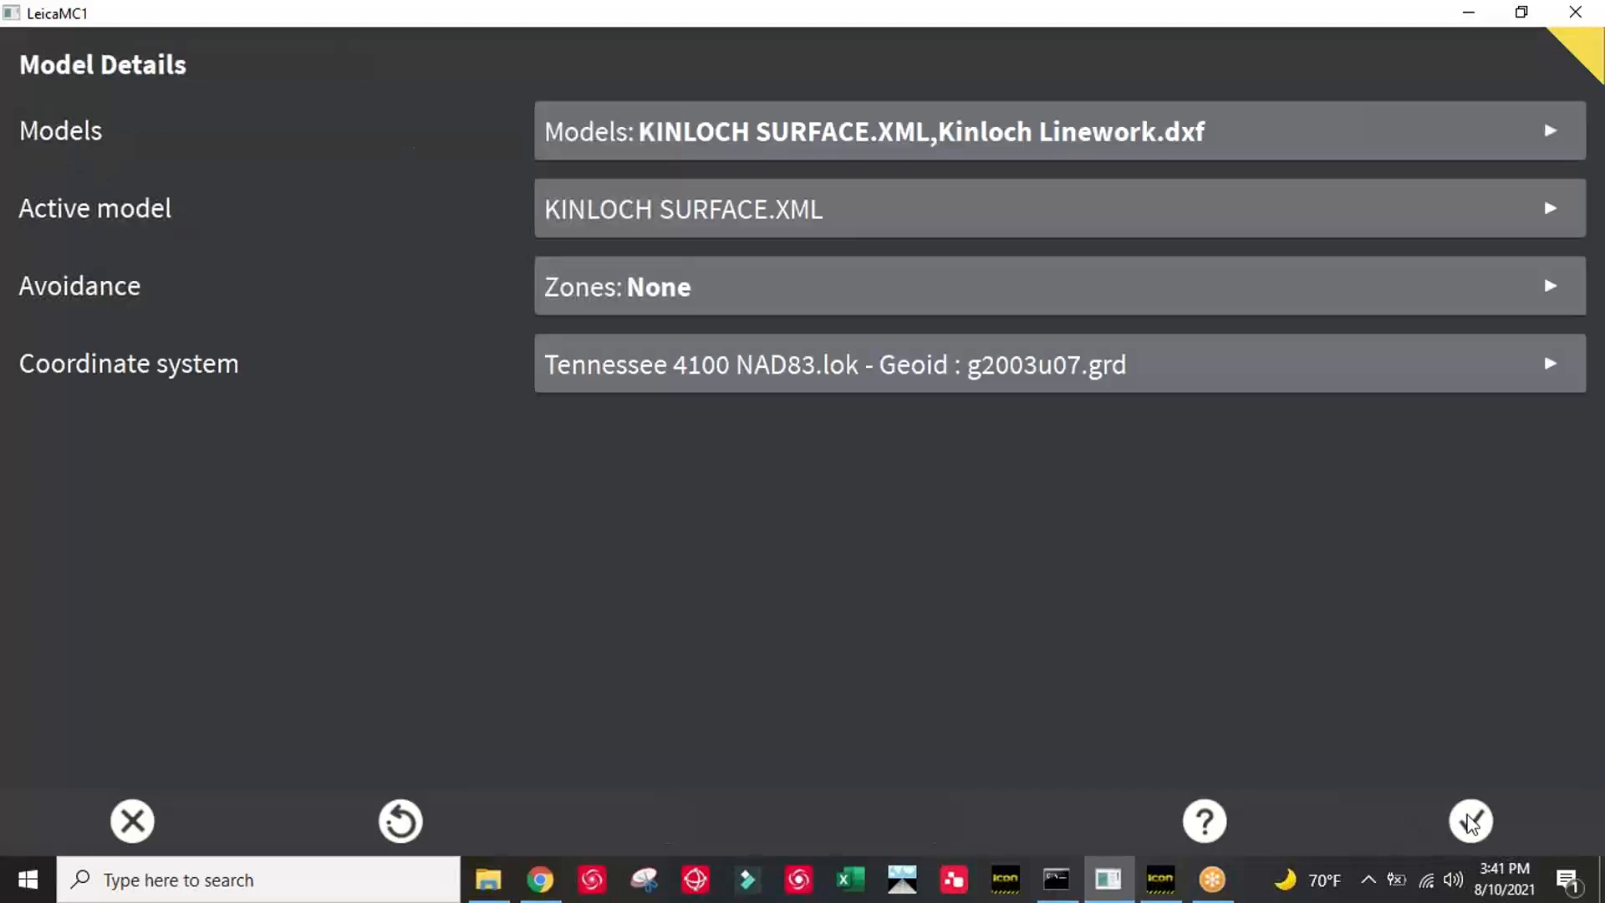
{"action": "left_click", "coordinate": [1478, 823]}
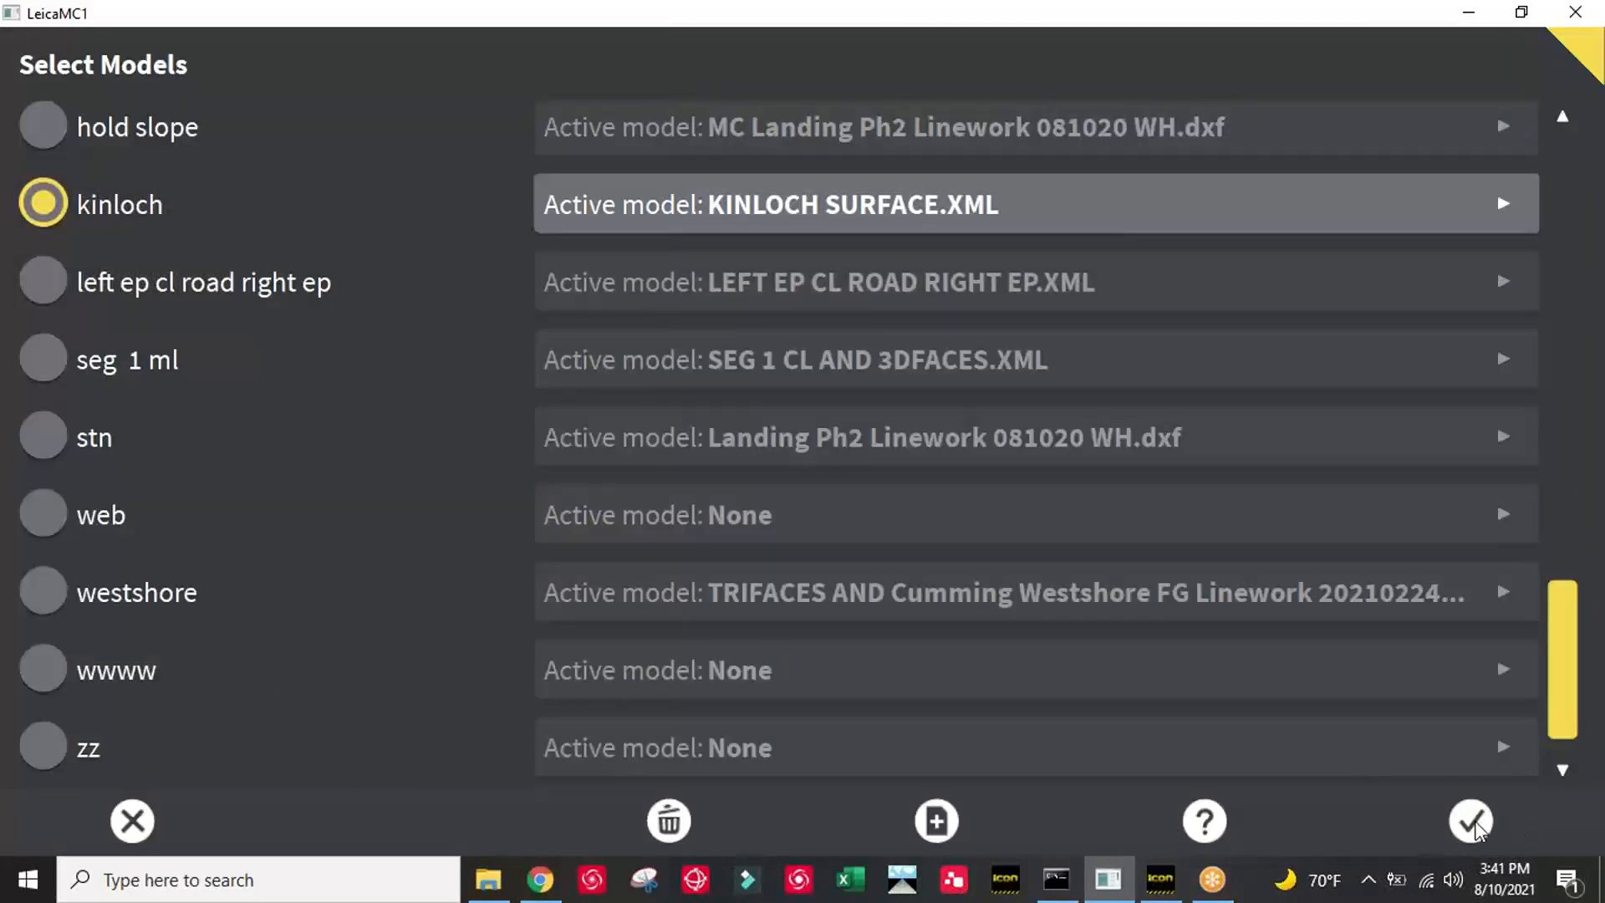
{"action": "left_click", "coordinate": [1475, 824]}
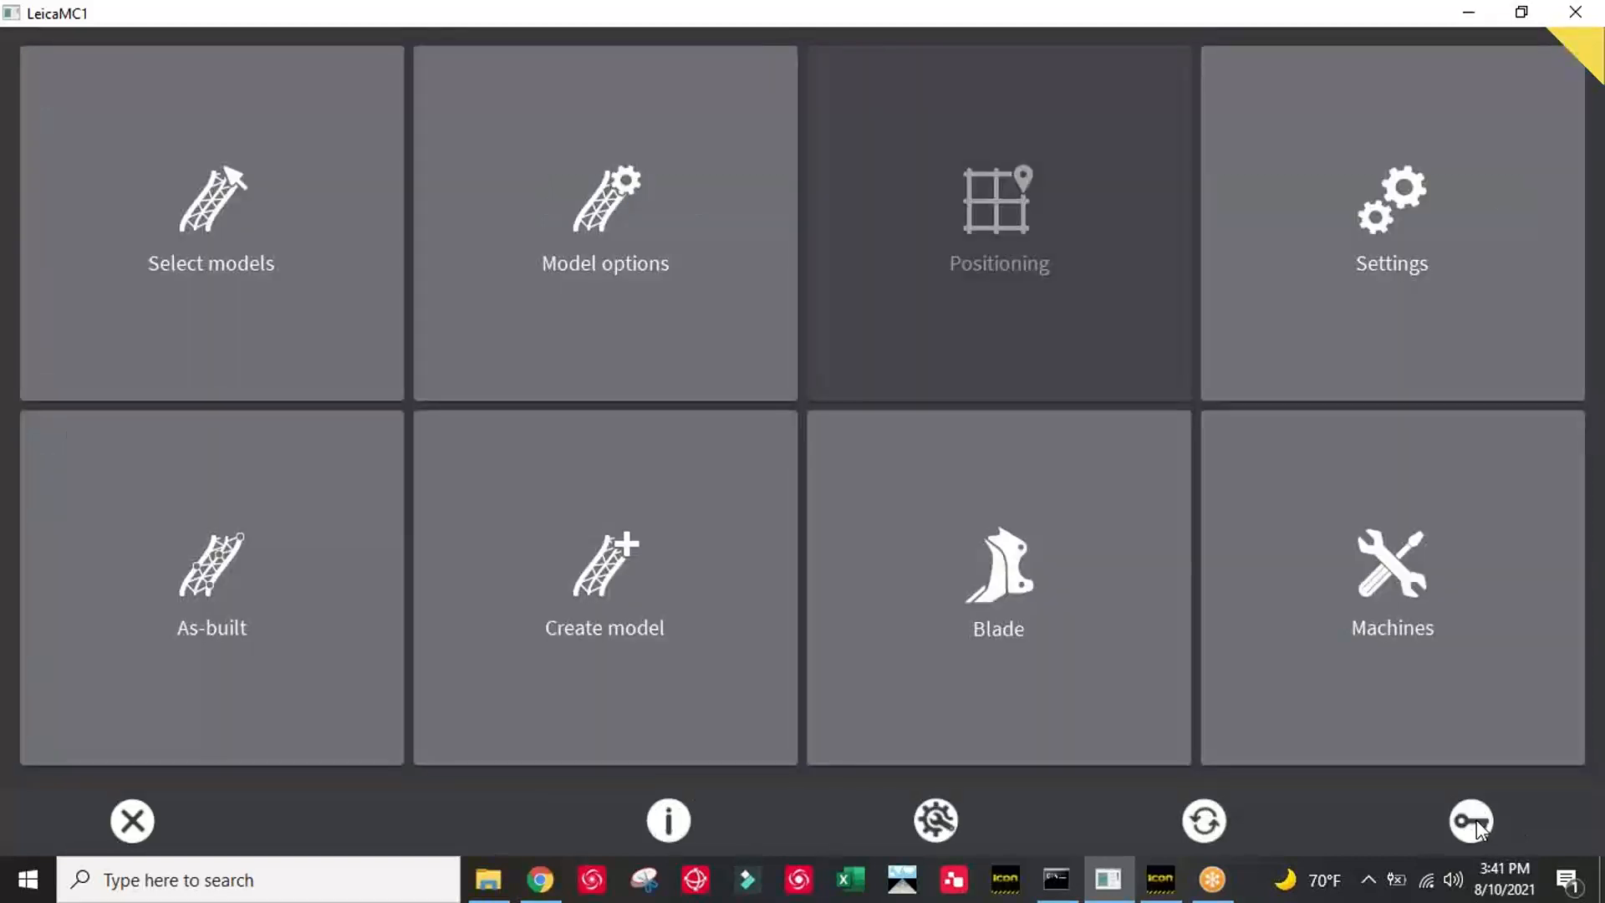
Return to the machine view and jump the machine's position onto the Kinloch model
{"action": "left_click", "coordinate": [134, 819]}
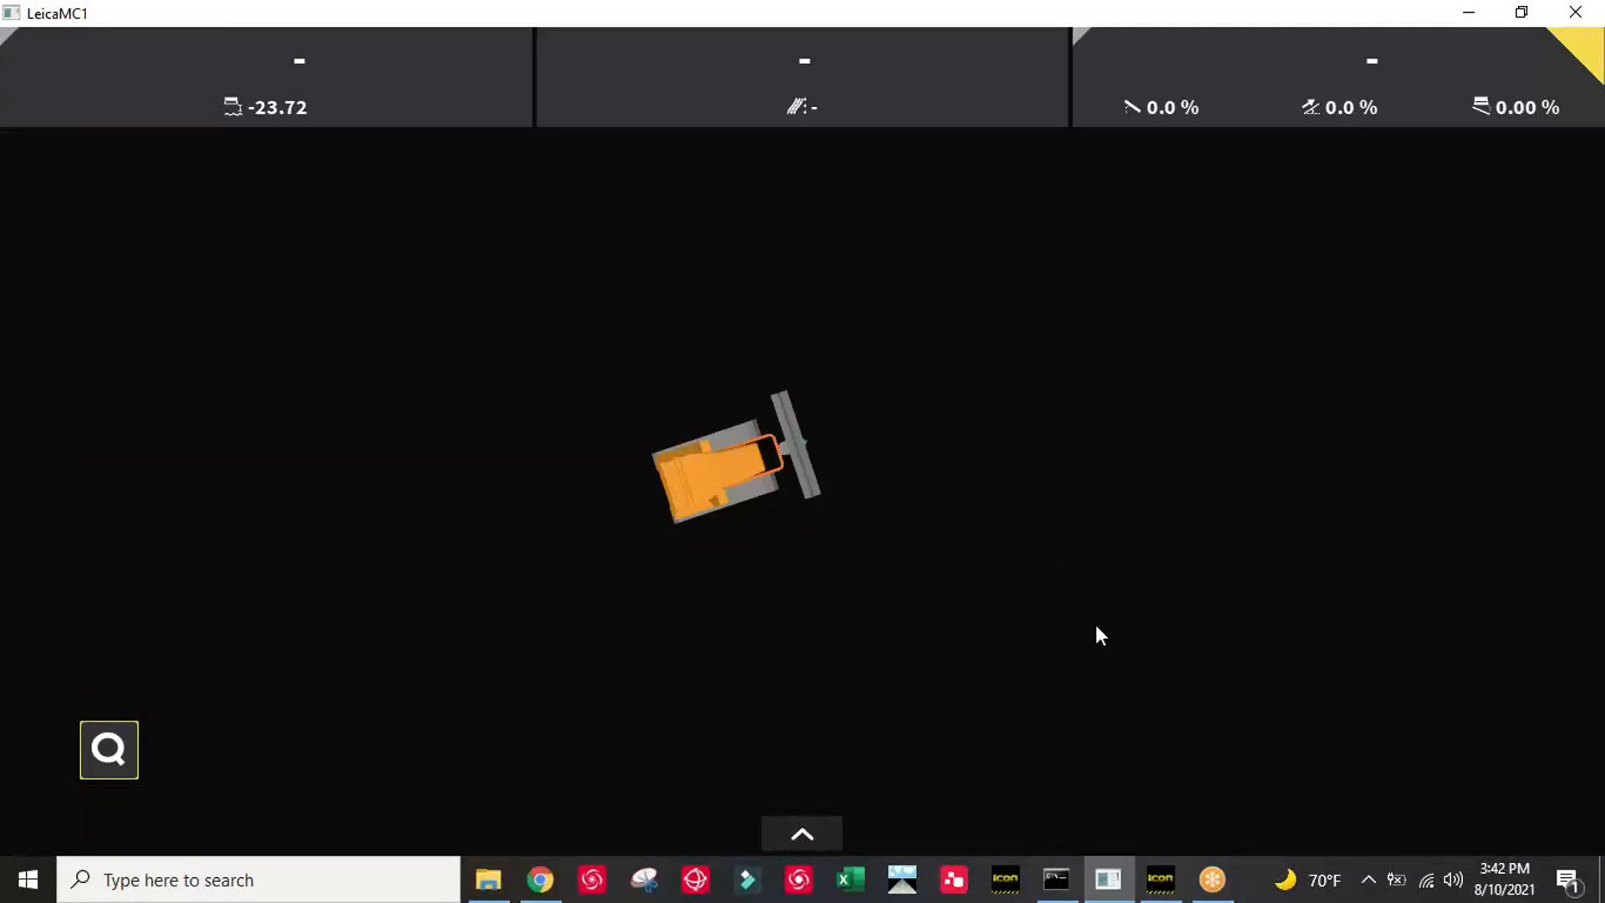
{"action": "key", "text": "j"}
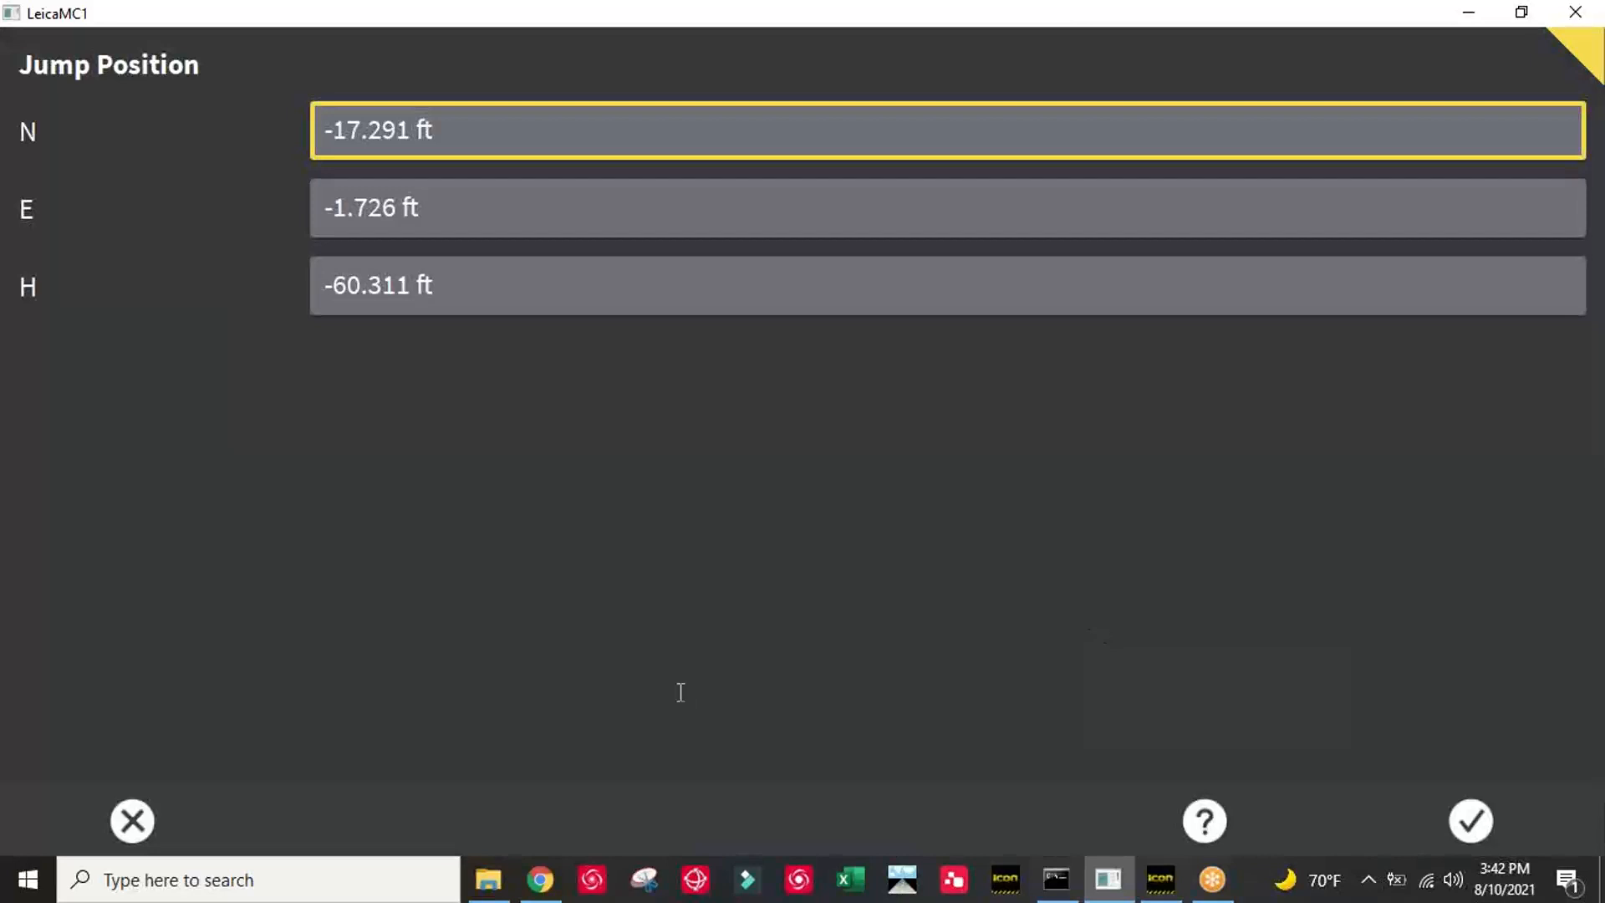
{"action": "key", "text": "Return"}
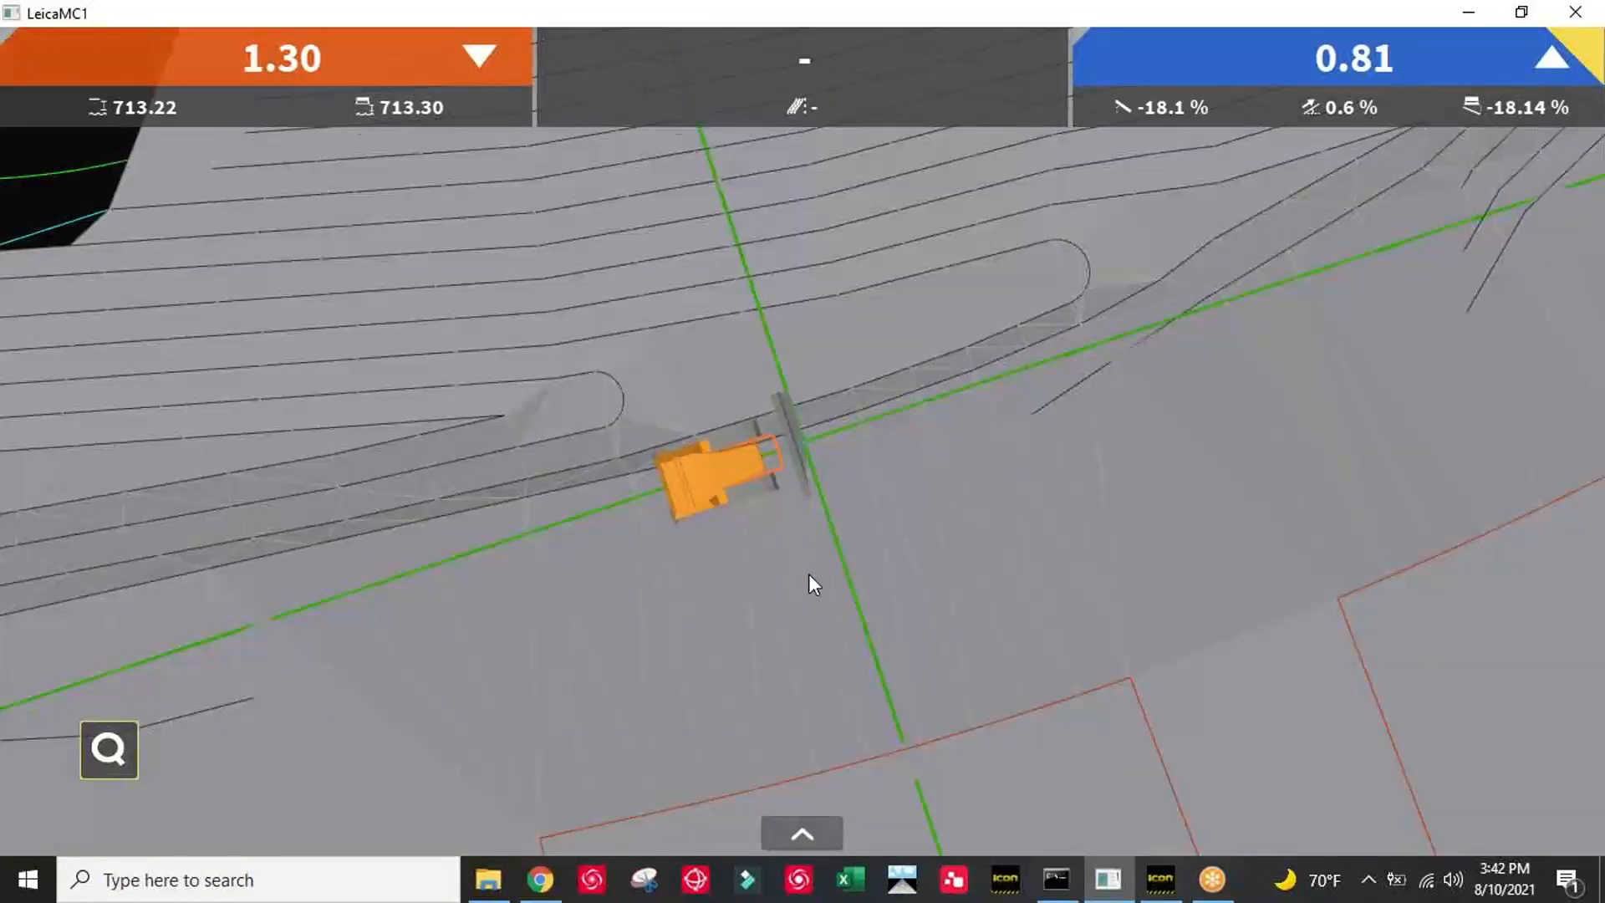
Examine the Kinloch surface and linework around the machine at several zoom levels and orientations
{"action": "left_click_drag", "start_coordinate": [809, 574], "coordinate": [1333, 759]}
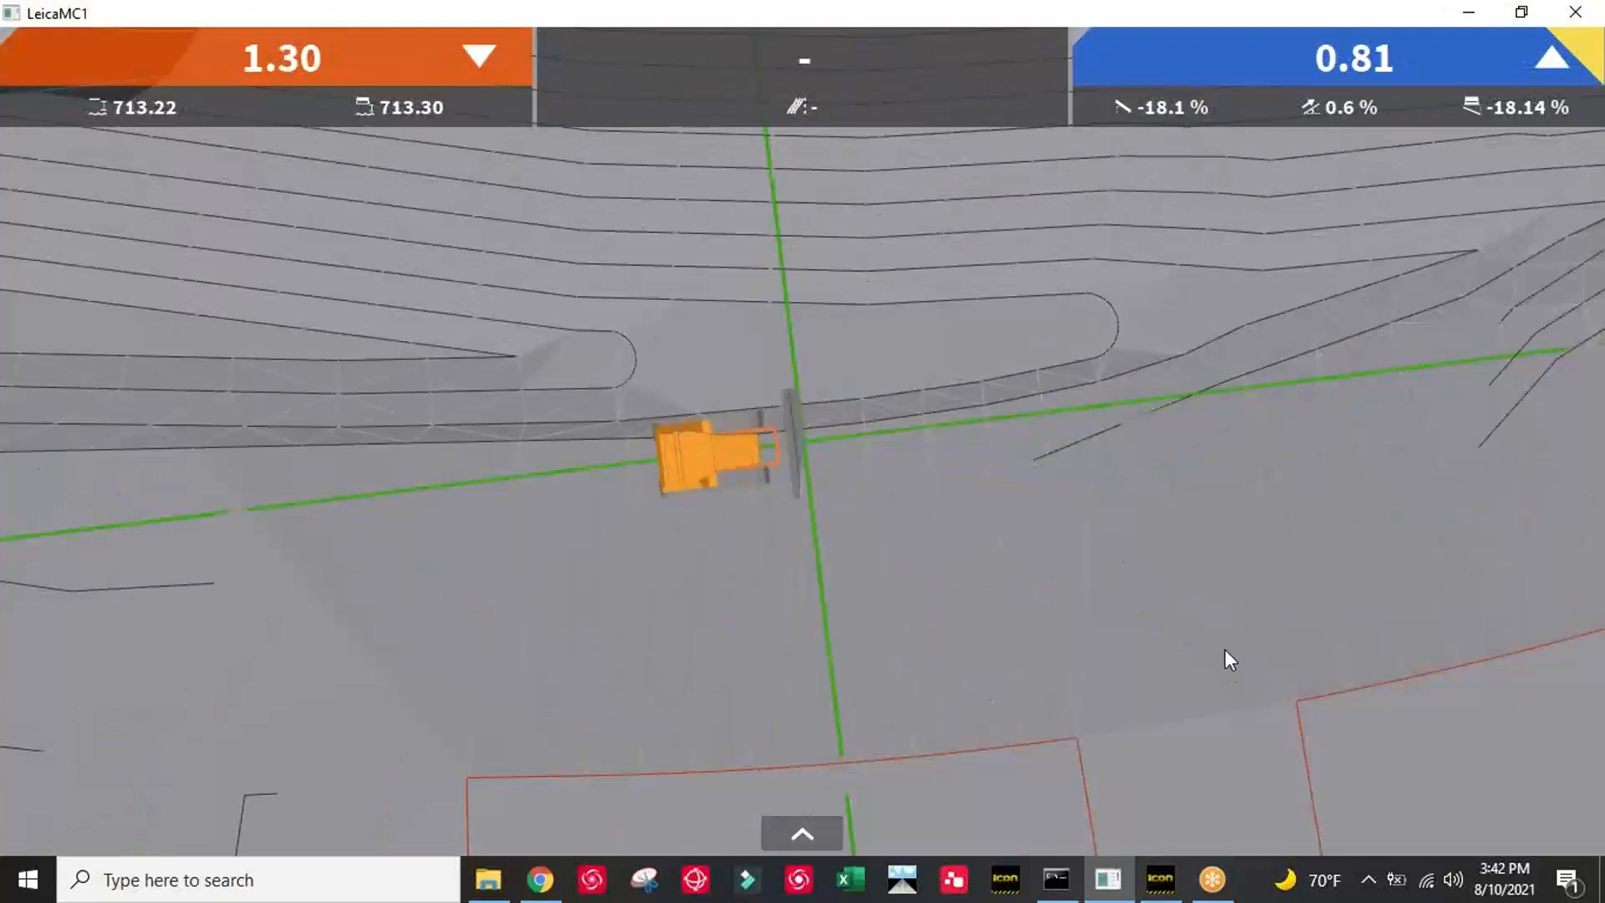
{"action": "scroll", "coordinate": [1226, 649], "scroll_direction": "up", "scroll_amount": 5}
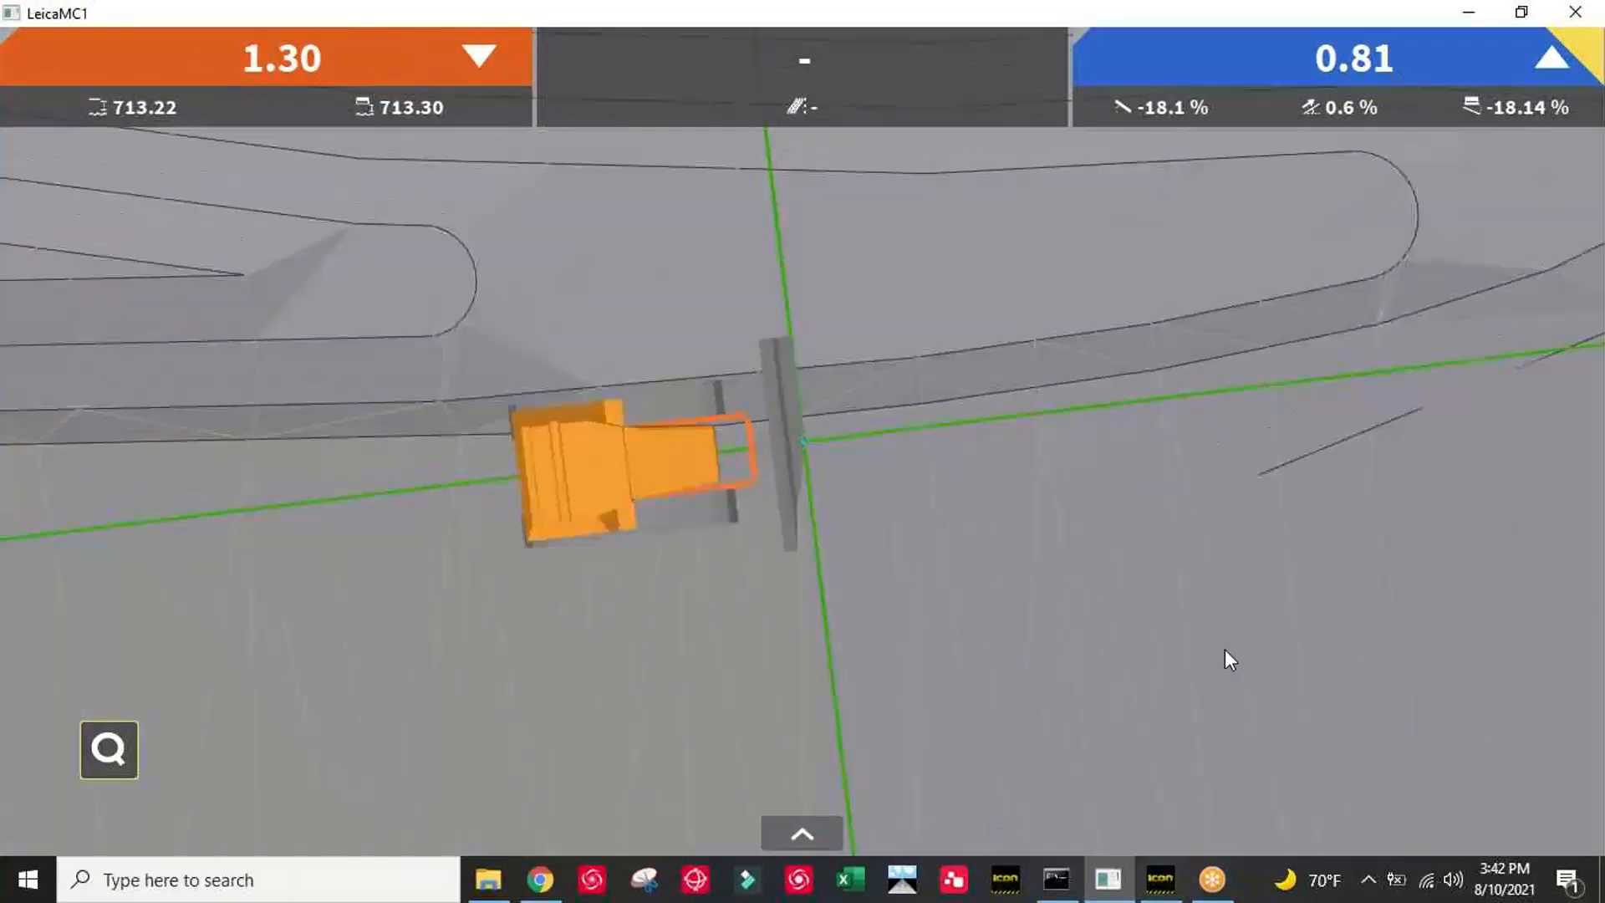
{"action": "scroll", "coordinate": [1226, 648], "scroll_direction": "down", "scroll_amount": 2}
{"action": "scroll", "coordinate": [1226, 649], "scroll_direction": "down", "scroll_amount": 8}
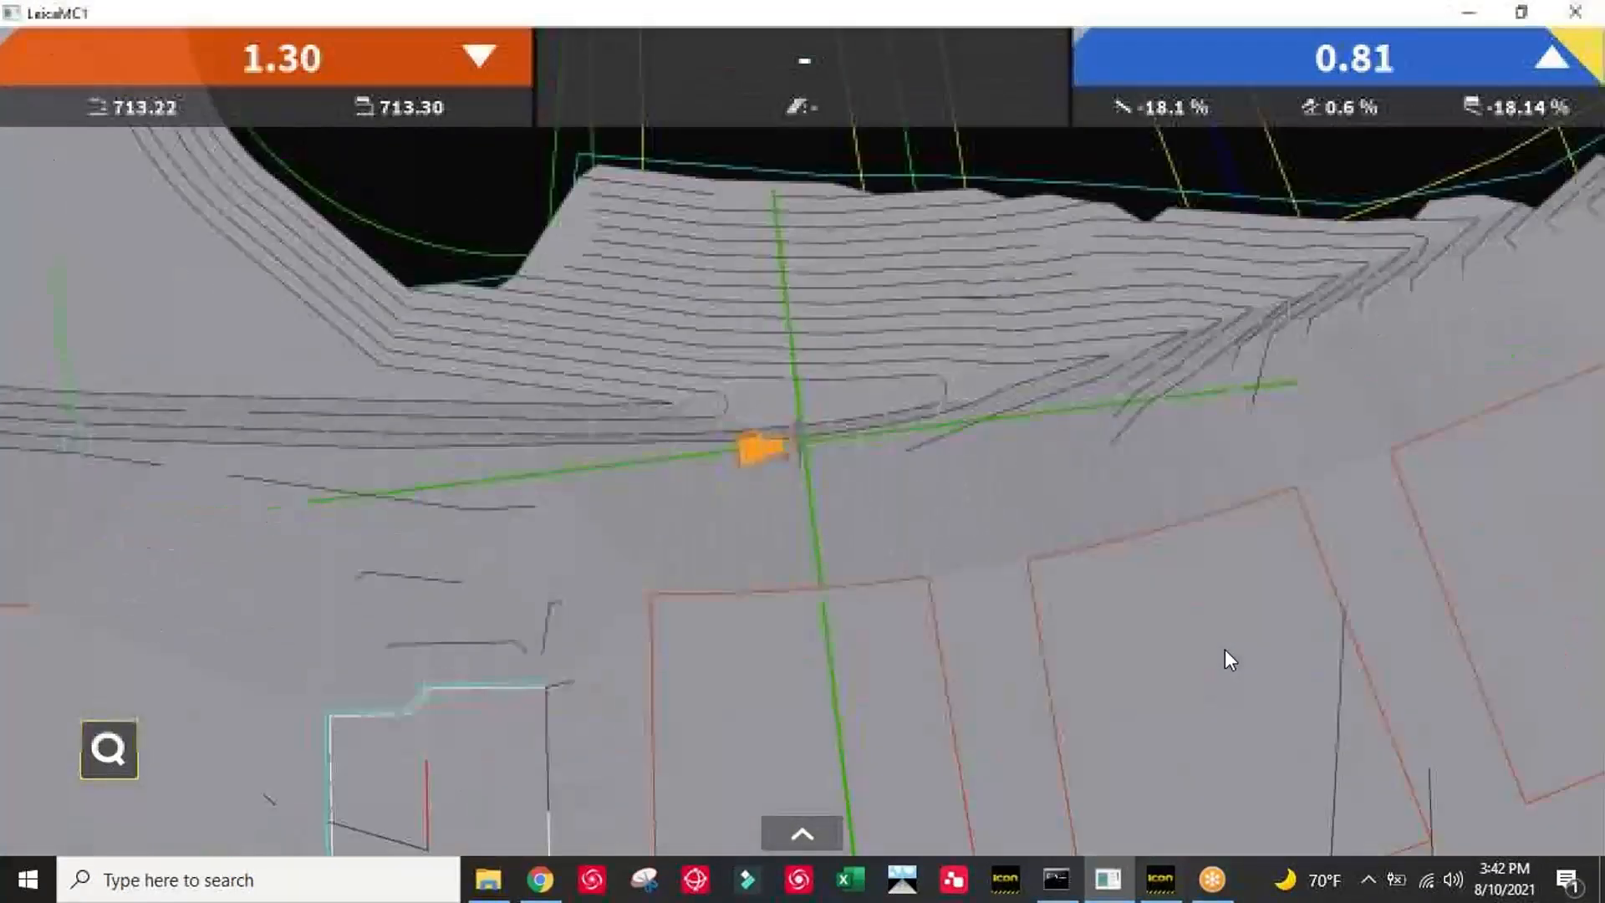
{"action": "left_click_drag", "start_coordinate": [1105, 618], "coordinate": [1060, 503]}
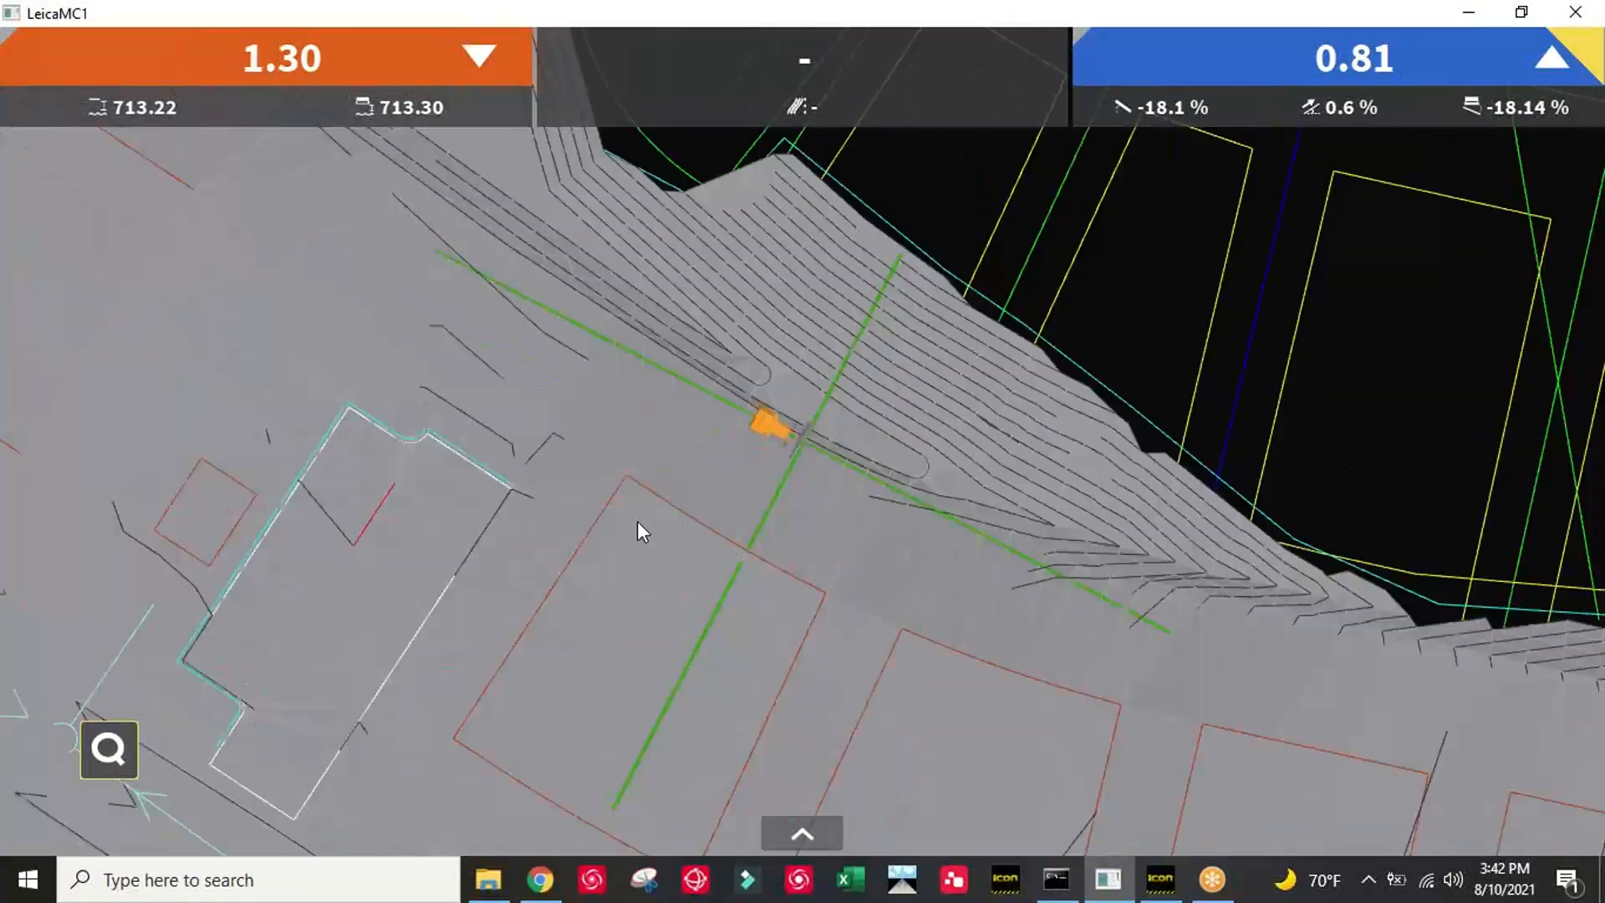
{"action": "left_click", "coordinate": [354, 595]}
{"action": "left_click", "coordinate": [138, 817]}
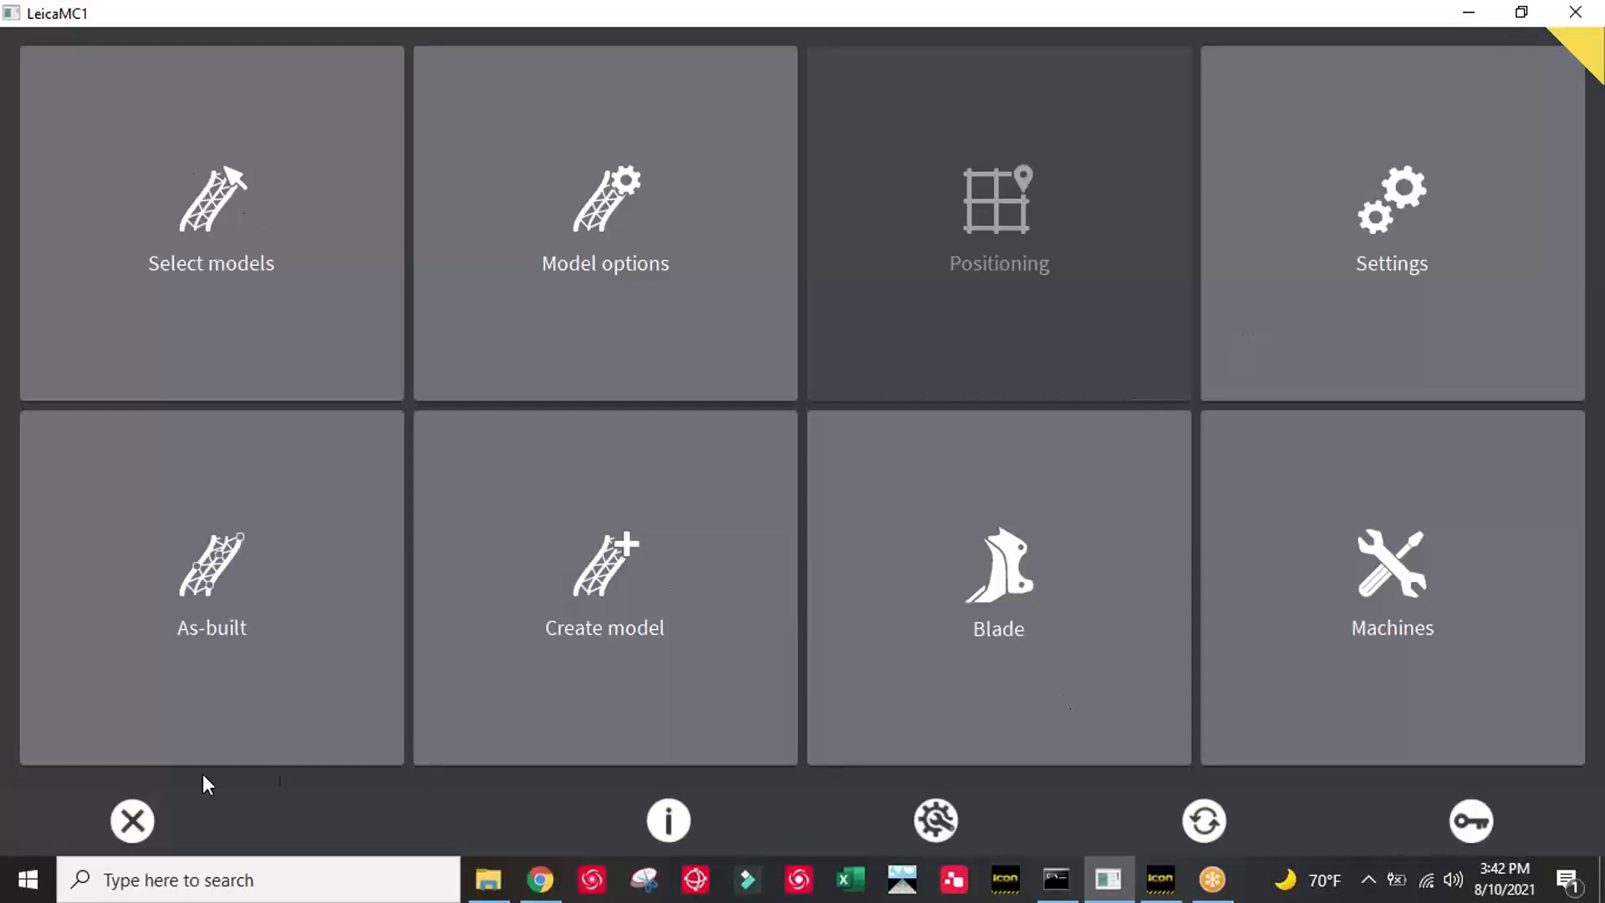
{"action": "left_click", "coordinate": [135, 813]}
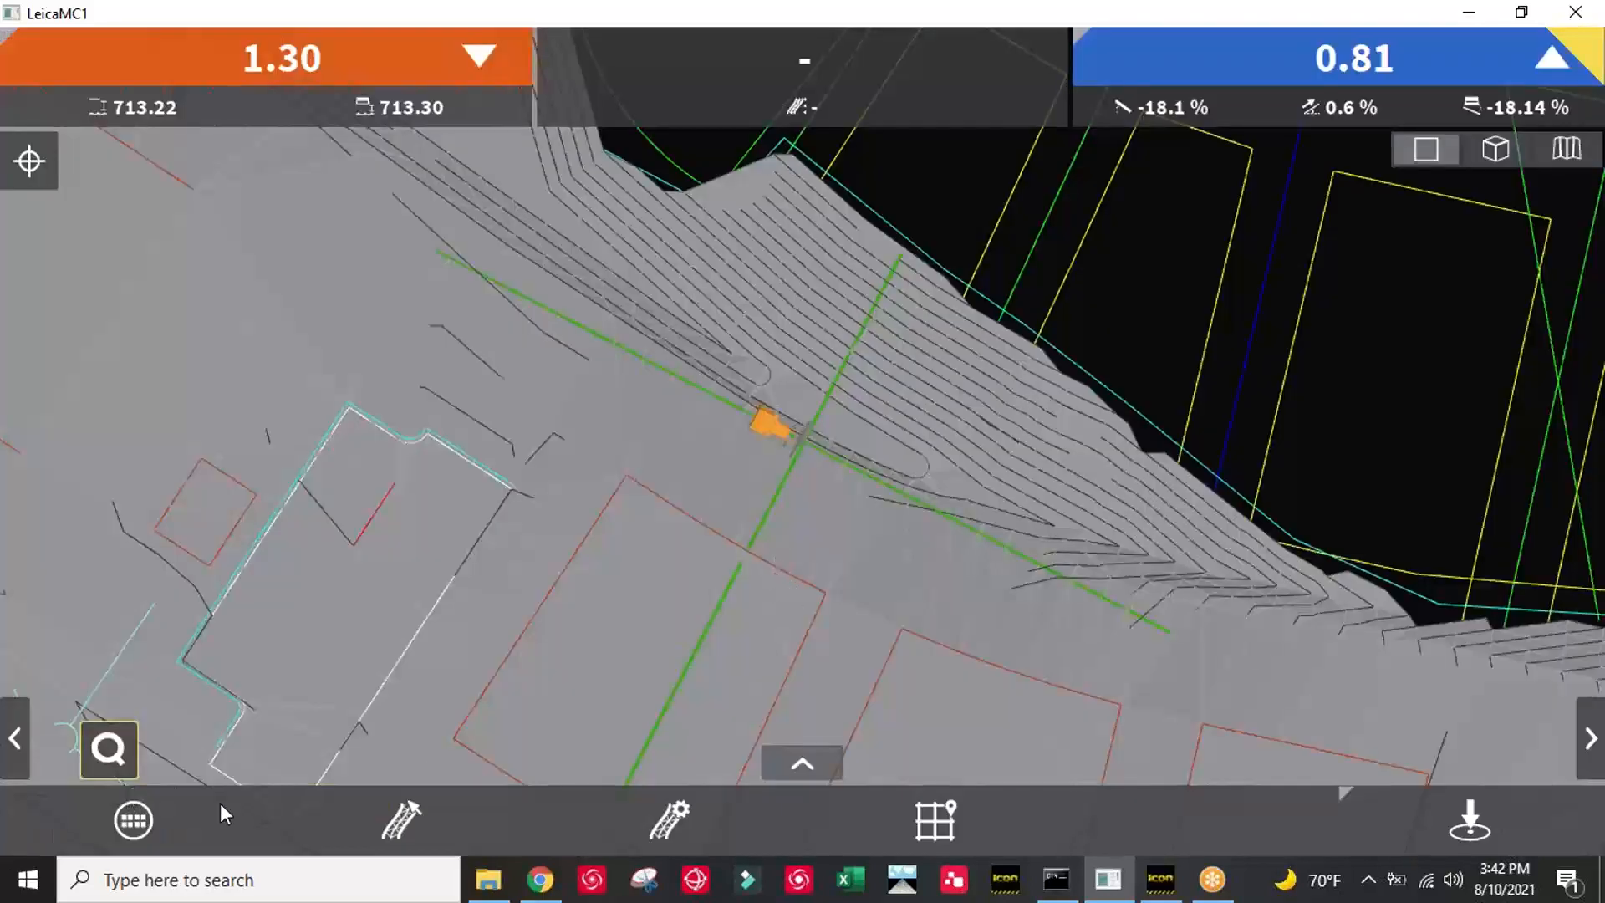